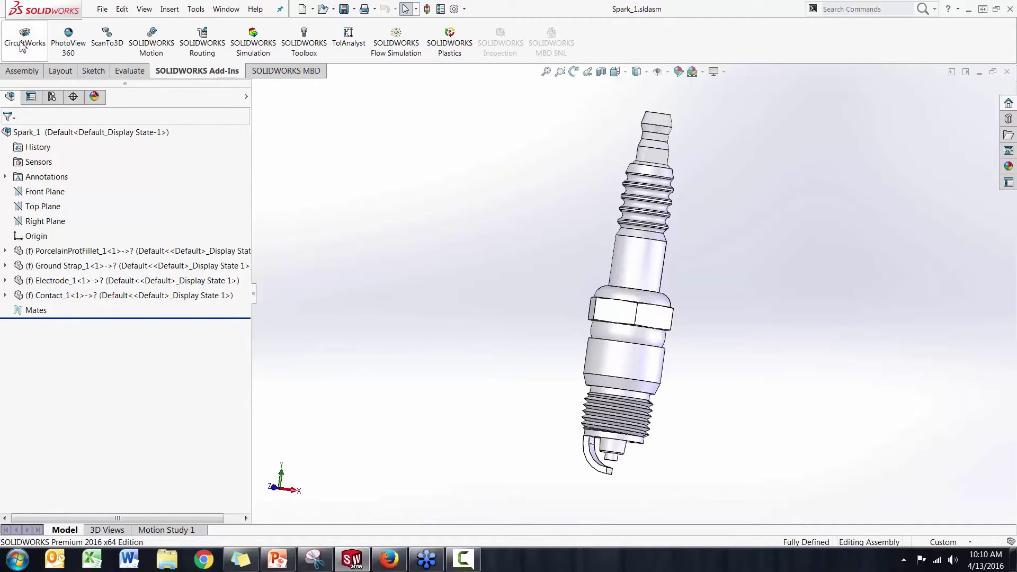
# Load the SOLIDWORKS Simulation add-in and bring up its simulation commands for the spark plug assembly
pyautogui.click(264, 54)
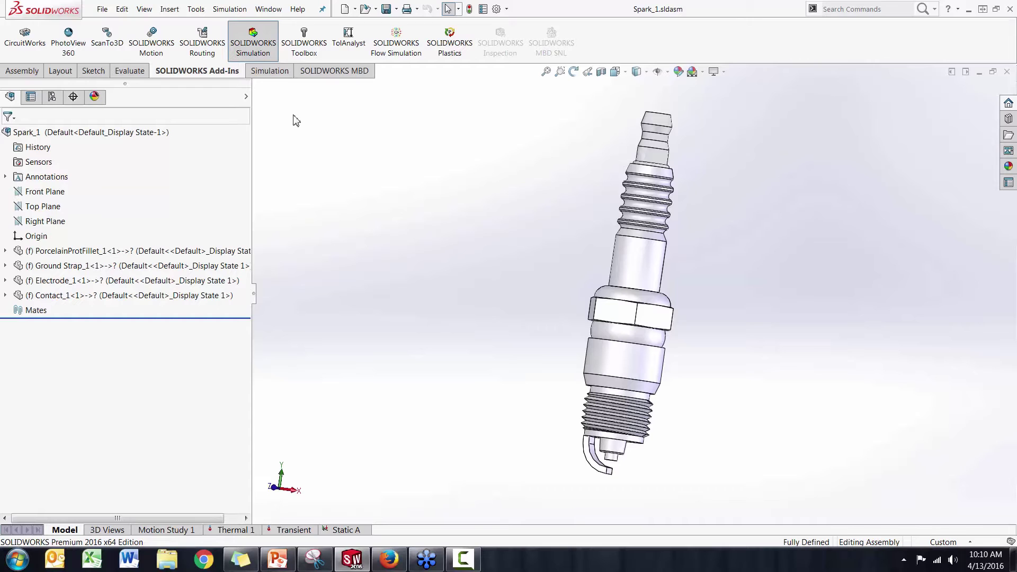
pyautogui.moveTo(583, 261); pyautogui.dragTo(532, 275, button='middle')
pyautogui.click(266, 71)
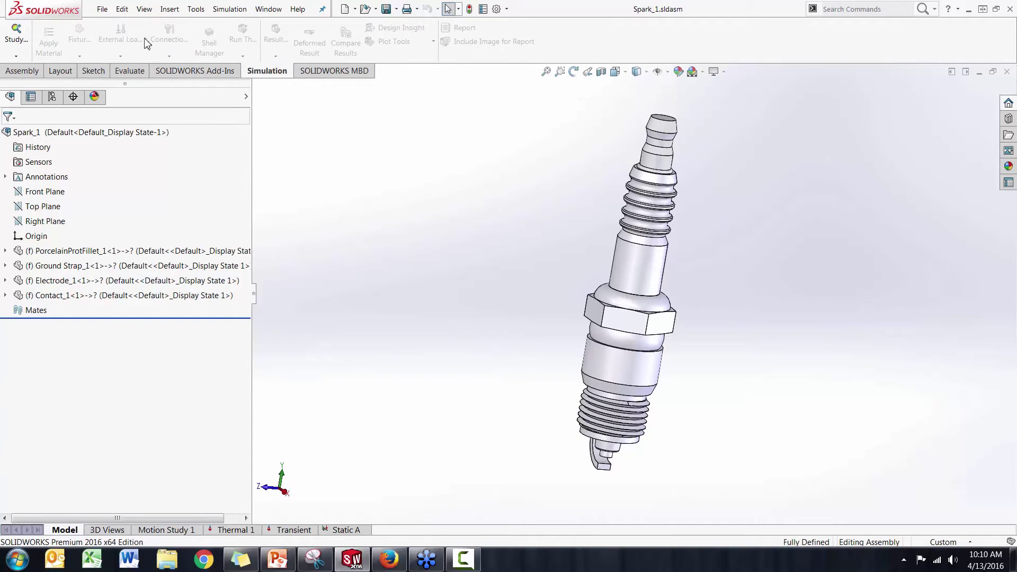
# Create a new thermal study named Thermal 3 and expand its list of parts
pyautogui.click(15, 58)
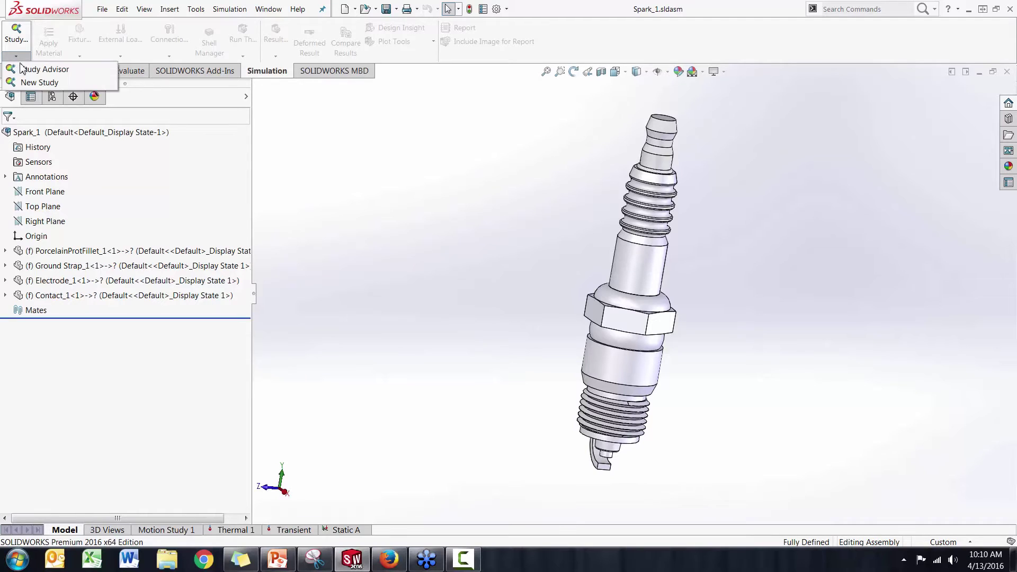
pyautogui.click(39, 85)
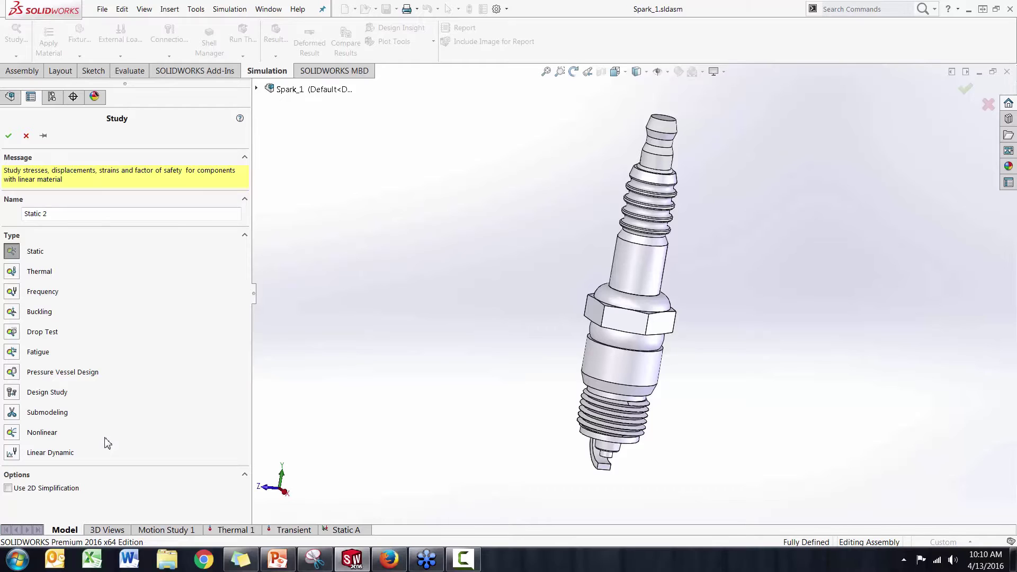
pyautogui.click(11, 271)
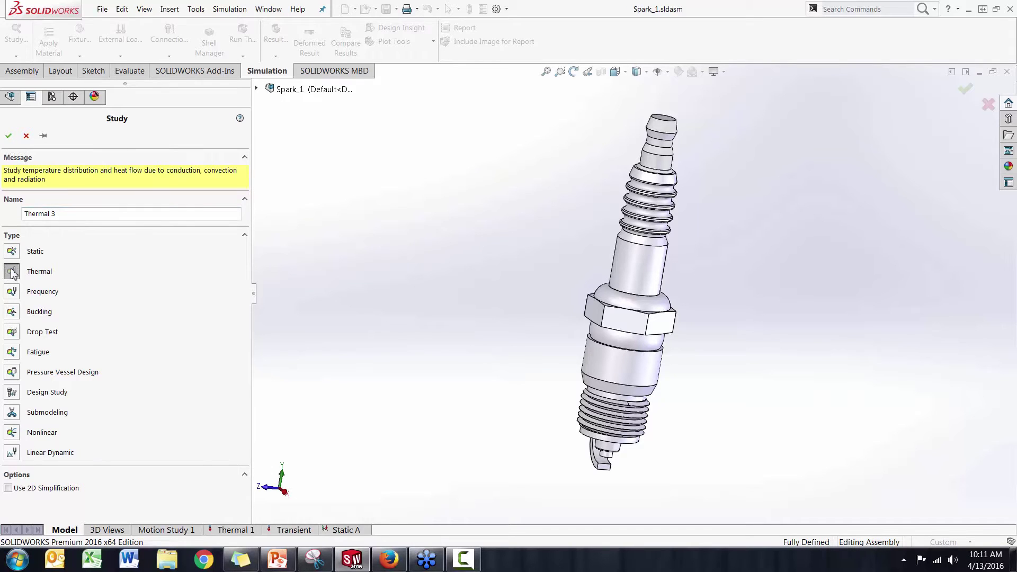
pyautogui.click(9, 137)
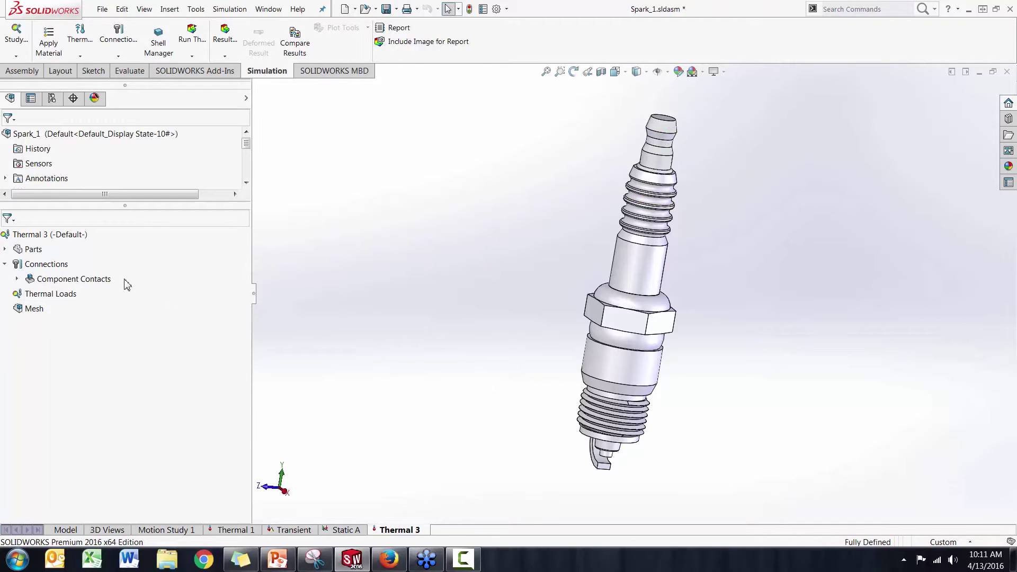
pyautogui.click(6, 249)
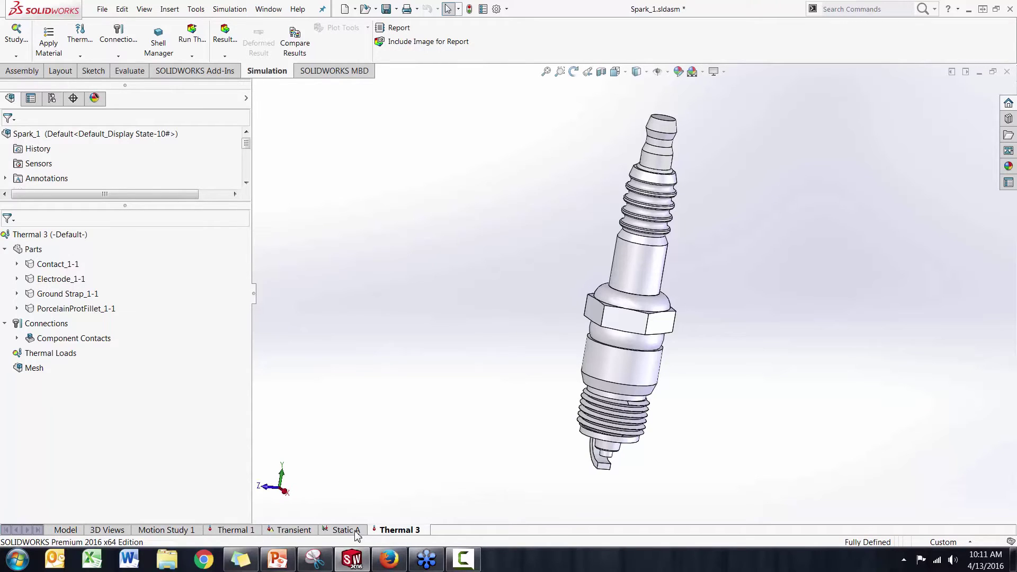
# Switch to the Thermal 1 study and examine its component contacts and the materials assigned to its parts
pyautogui.click(234, 530)
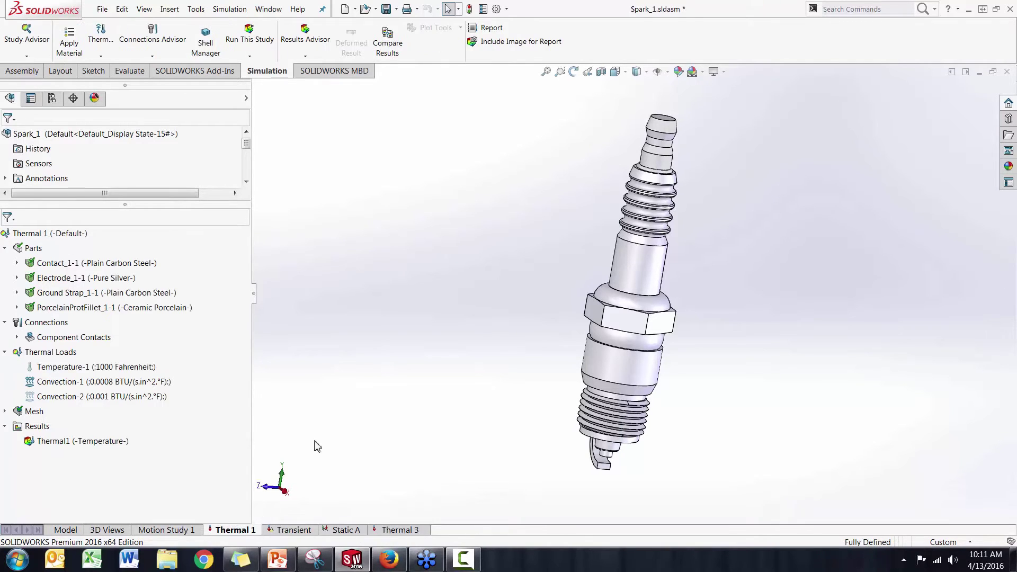
pyautogui.click(5, 322)
pyautogui.click(6, 337)
pyautogui.click(5, 337)
pyautogui.click(6, 322)
pyautogui.click(80, 264)
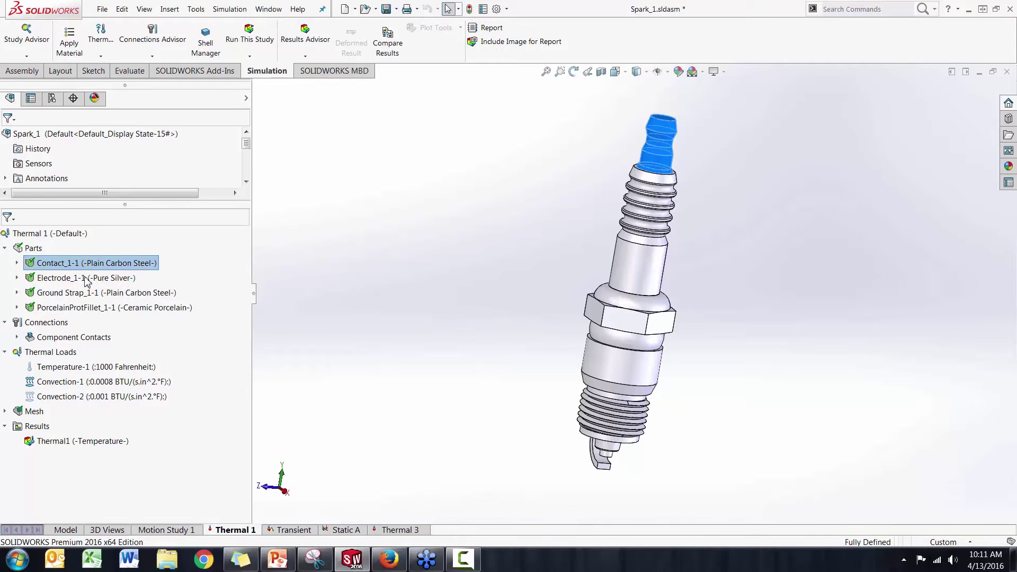
pyautogui.keyDown('shift'); pyautogui.click(93, 308); pyautogui.keyUp('shift')
pyautogui.click(389, 319)
pyautogui.moveTo(422, 320); pyautogui.dragTo(416, 309, button='middle')
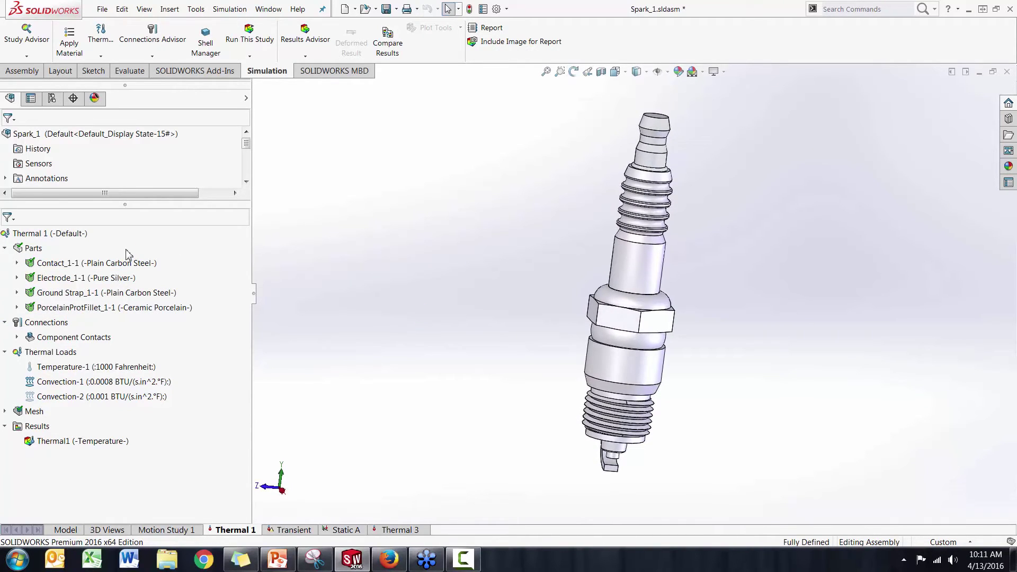
# Open the material of Contact_1-1 and review its mechanical and thermal properties, leaving the material as it is
pyautogui.rightClick(82, 264)
pyautogui.click(101, 266)
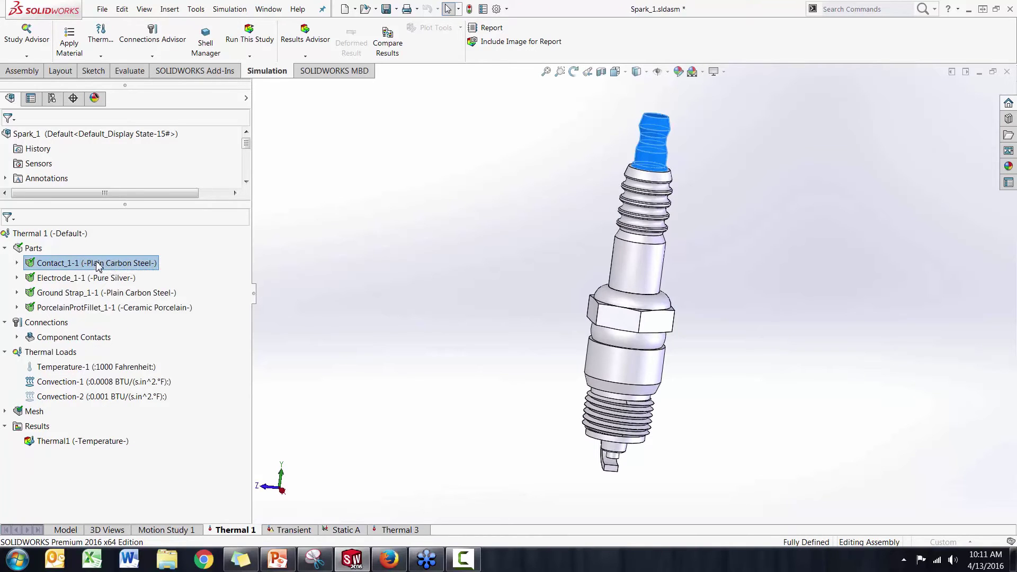
pyautogui.scroll(-1, 477, 292)
pyautogui.scroll(-1, 478, 292)
pyautogui.scroll(1, 479, 312)
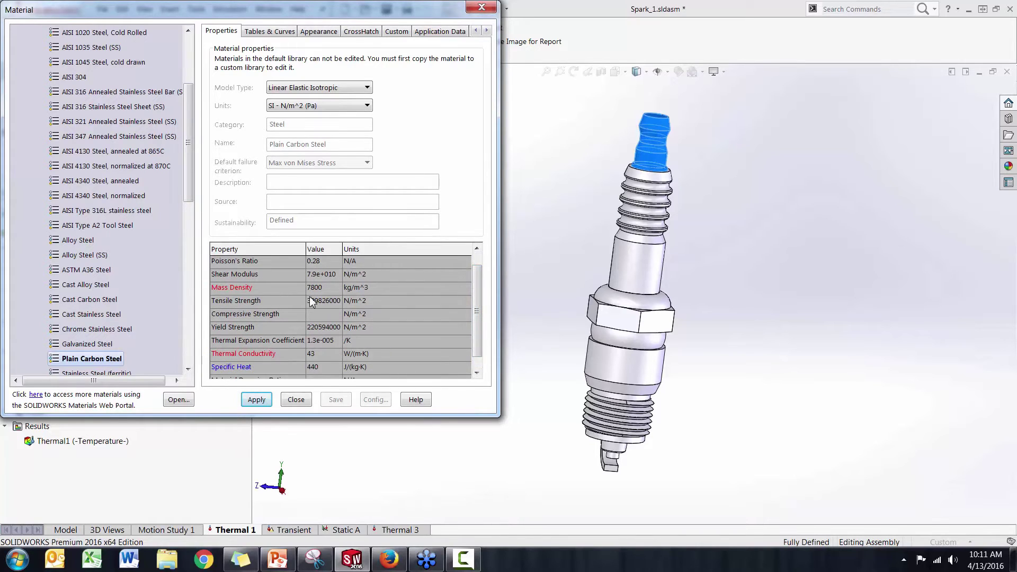
pyautogui.scroll(1, 479, 302)
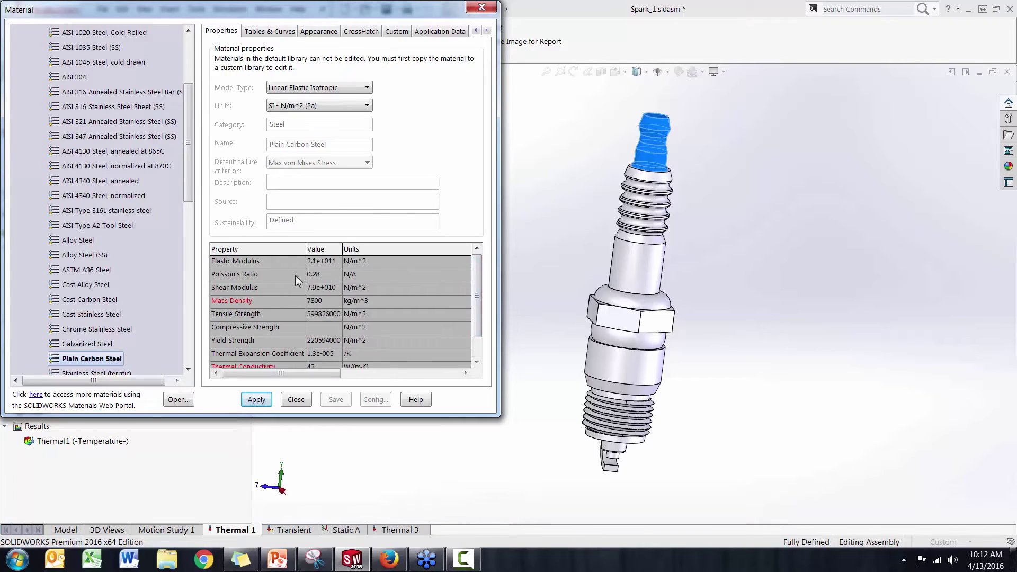
pyautogui.scroll(-2, 477, 307)
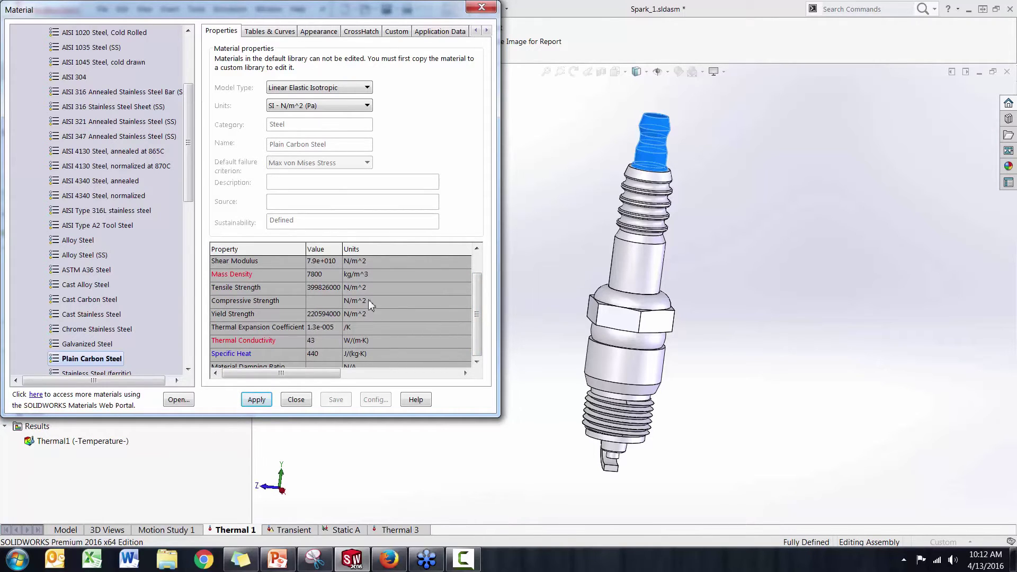
pyautogui.click(481, 7)
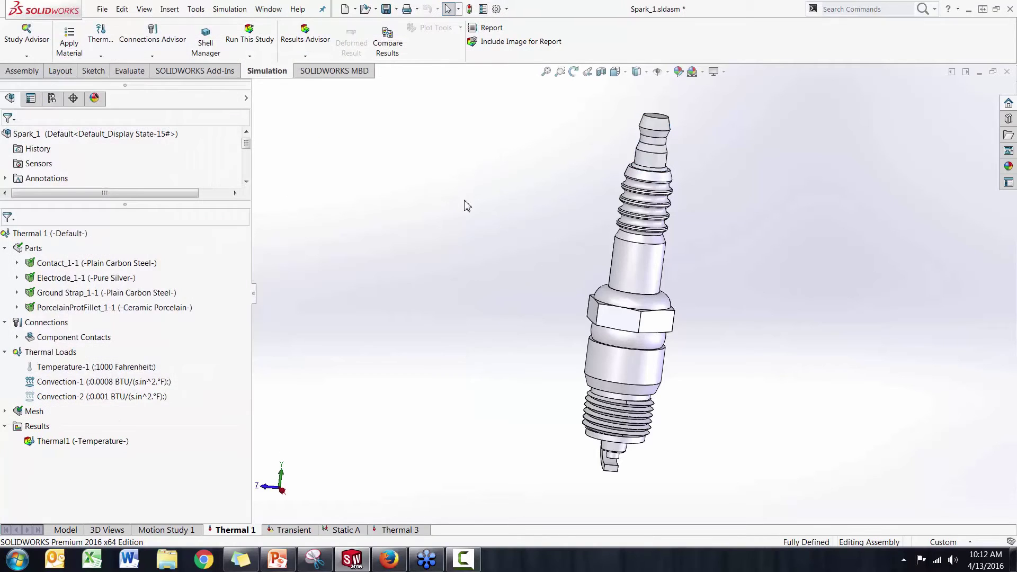
# Review the material properties assigned to PorcelainProtFillet_1-1 and close the material data without changes
pyautogui.click(123, 312)
pyautogui.rightClick(123, 312)
pyautogui.click(151, 313)
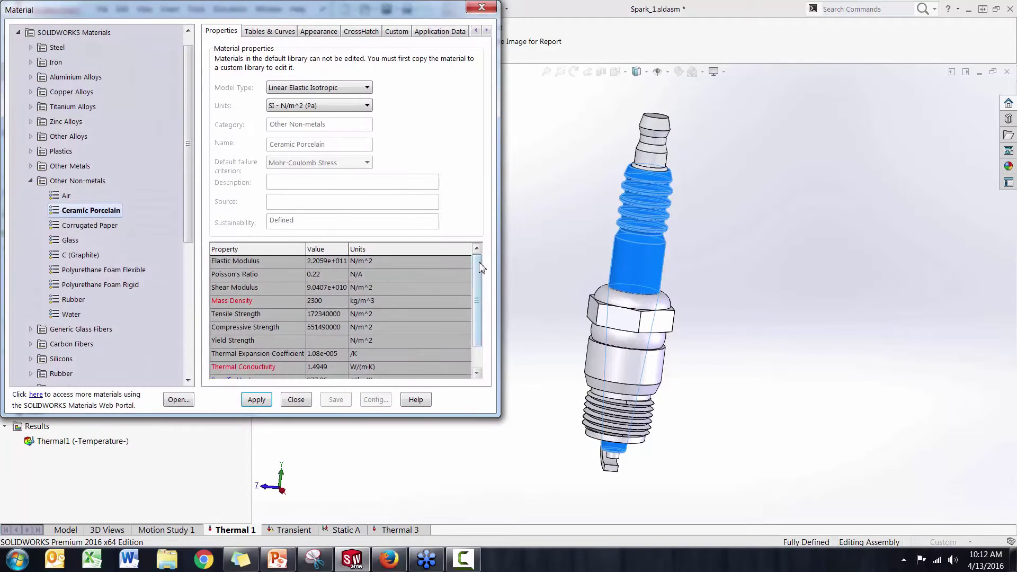
pyautogui.scroll(-2, 367, 324)
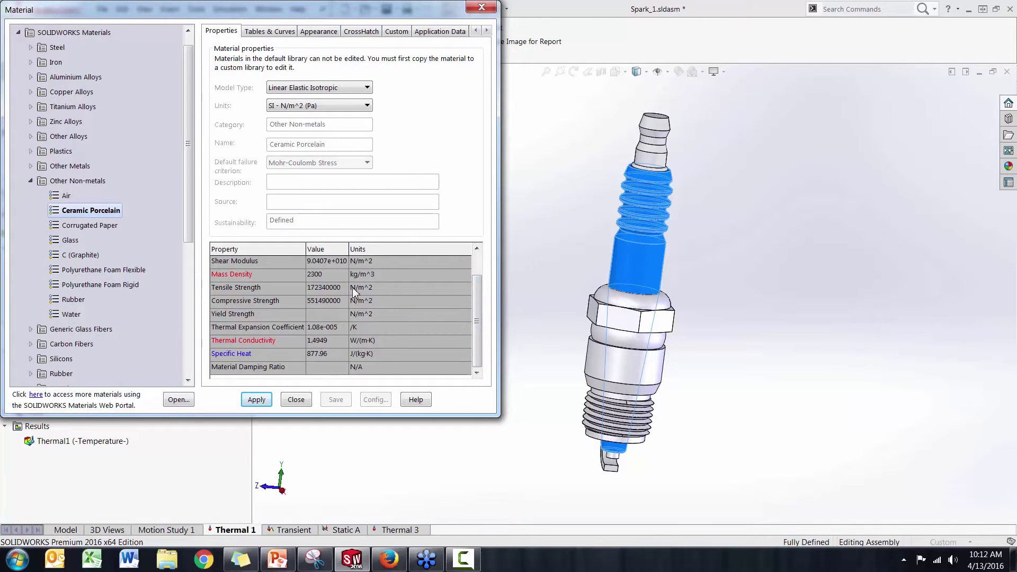
pyautogui.click(481, 7)
pyautogui.moveTo(421, 236); pyautogui.dragTo(457, 232)
pyautogui.press('Escape')
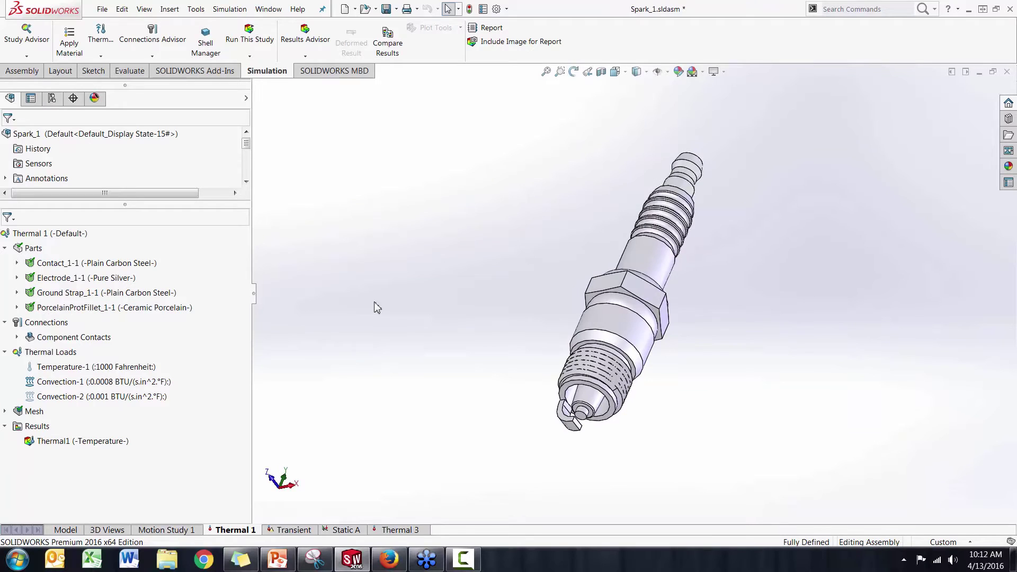
# Highlight the faces carrying the Temperature-1 load and look through the available thermal load types
pyautogui.click(122, 367)
pyautogui.moveTo(416, 412); pyautogui.dragTo(590, 319, button='middle')
pyautogui.scroll(-4, 568, 391)
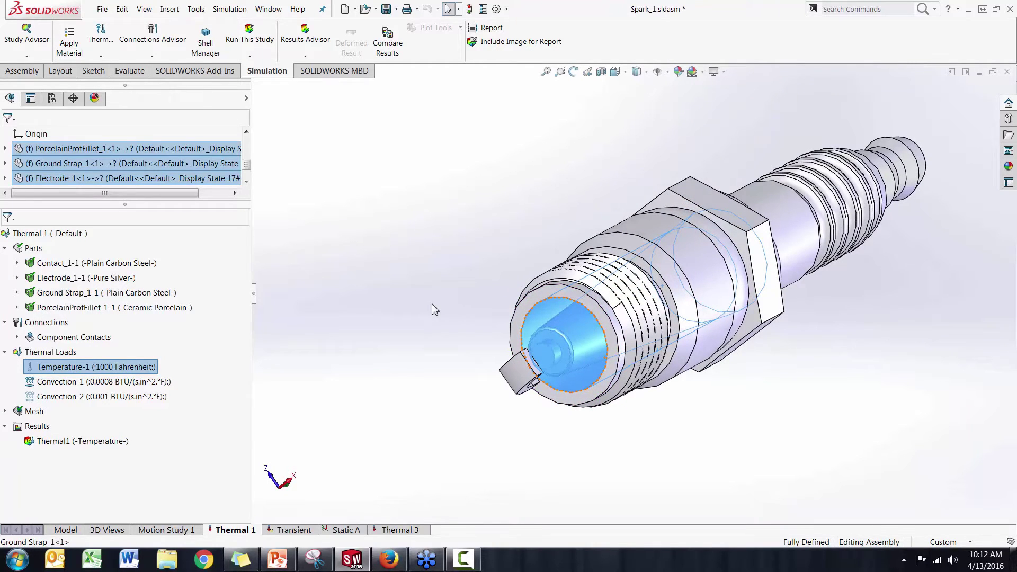
pyautogui.moveTo(432, 305); pyautogui.dragTo(422, 298, button='middle')
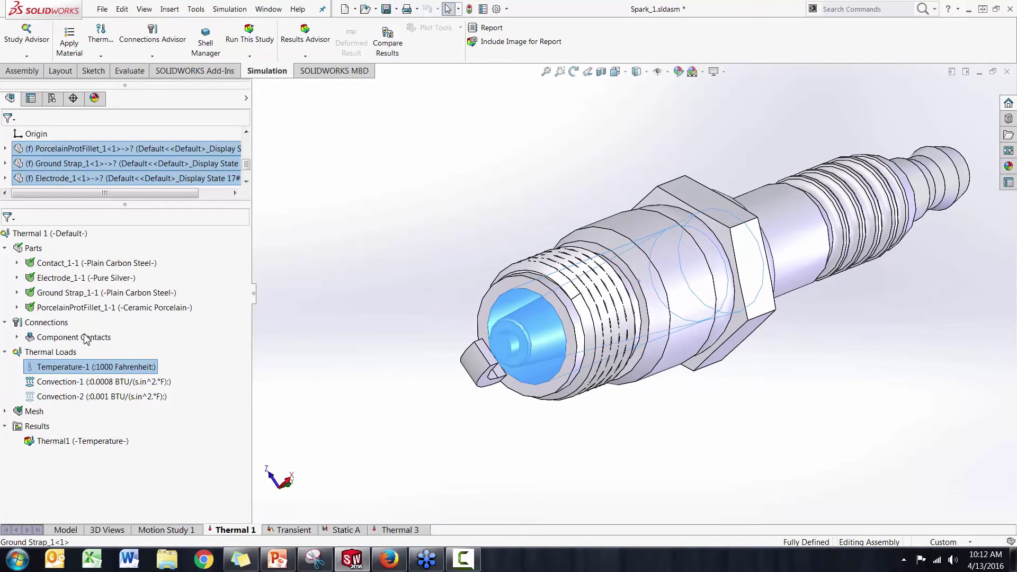
pyautogui.click(353, 355)
pyautogui.rightClick(32, 354)
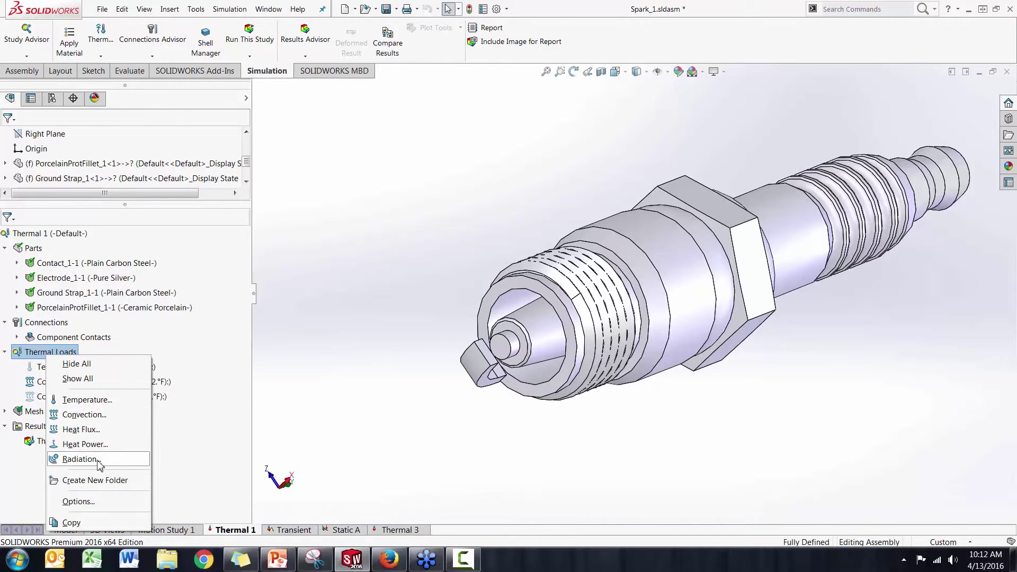
pyautogui.click(357, 432)
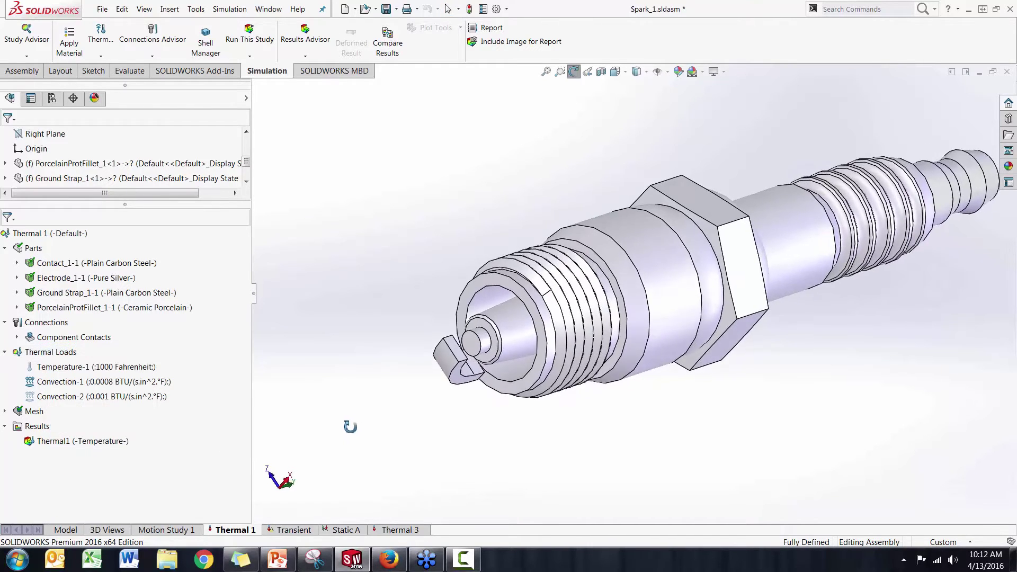
# Inspect the Temperature-1 faces around the electrode tip from the end and from the side
pyautogui.click(112, 366)
pyautogui.moveTo(405, 364); pyautogui.dragTo(447, 310, button='middle')
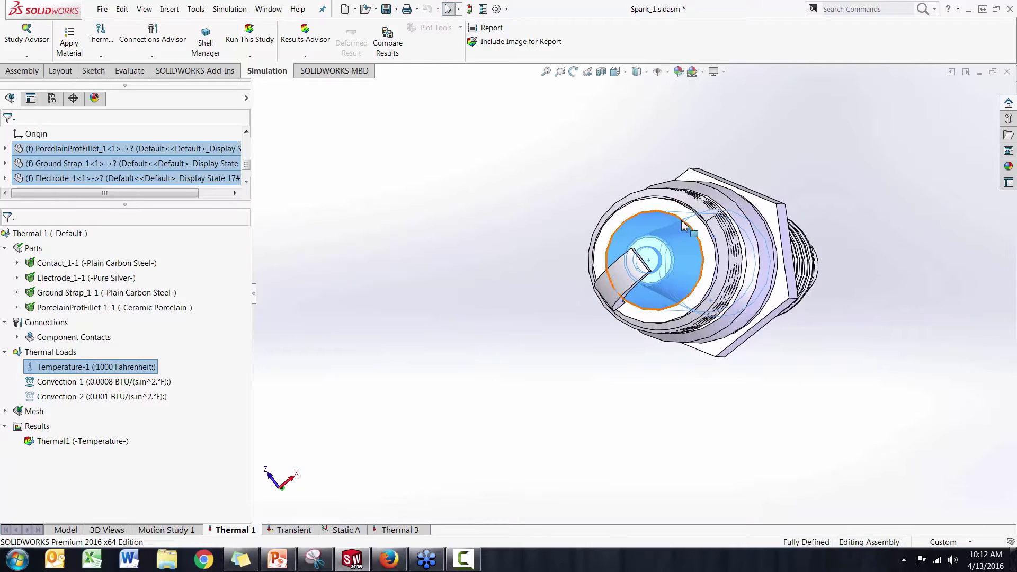
pyautogui.moveTo(503, 269); pyautogui.dragTo(364, 223, button='middle')
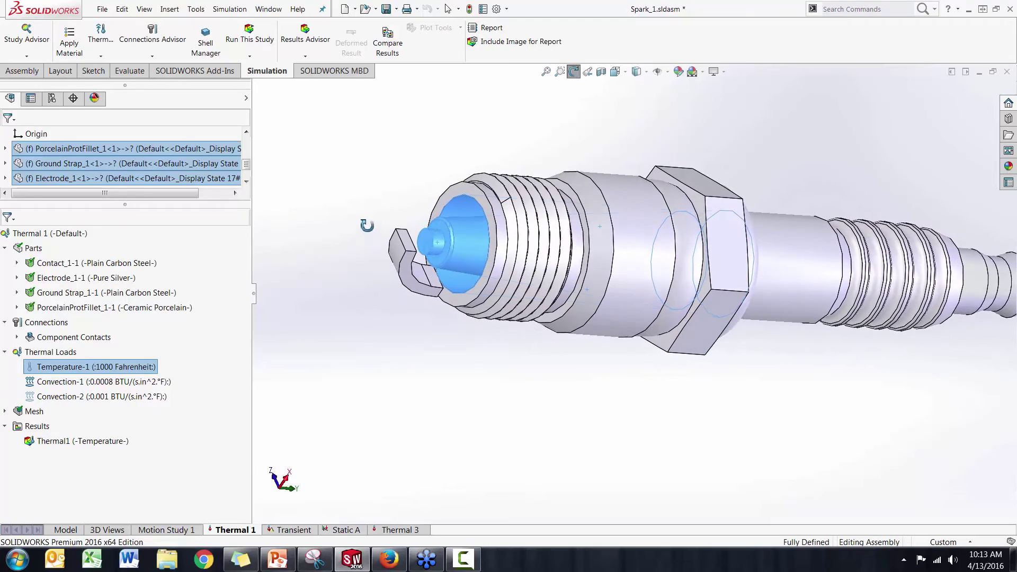
pyautogui.click(298, 294)
# Show the whole spark plug and examine the faces covered by the Convection-1 load
pyautogui.moveTo(404, 352); pyautogui.dragTo(724, 366, button='middle')
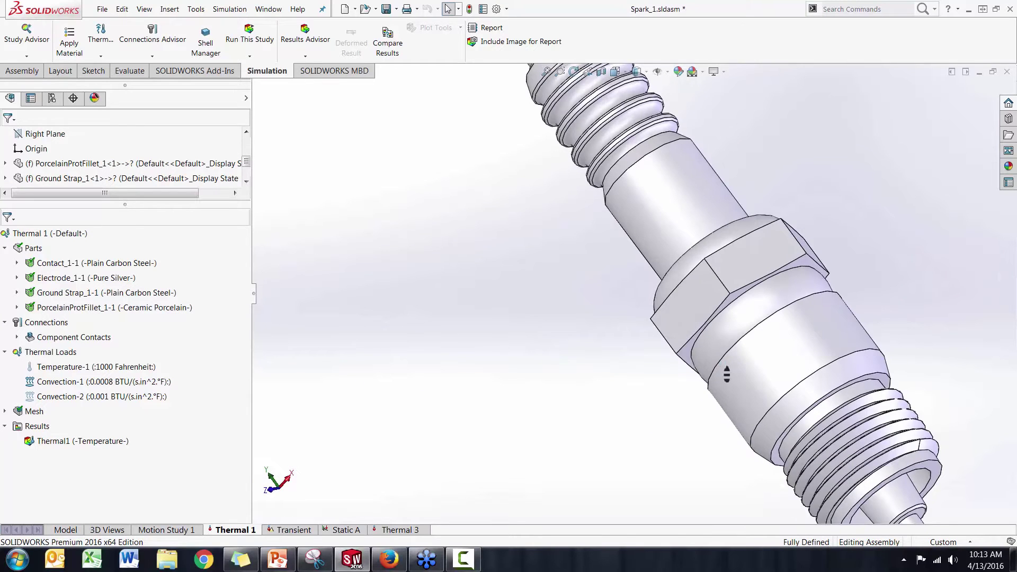
pyautogui.press('f')
pyautogui.moveTo(638, 356); pyautogui.dragTo(628, 365, button='middle')
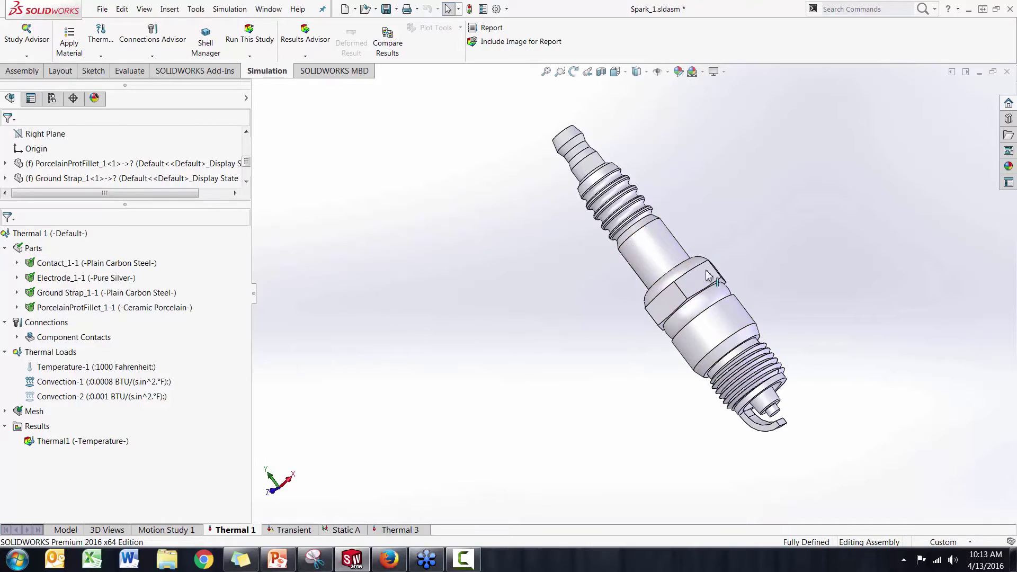
pyautogui.click(143, 382)
pyautogui.moveTo(500, 359); pyautogui.dragTo(497, 254, button='middle')
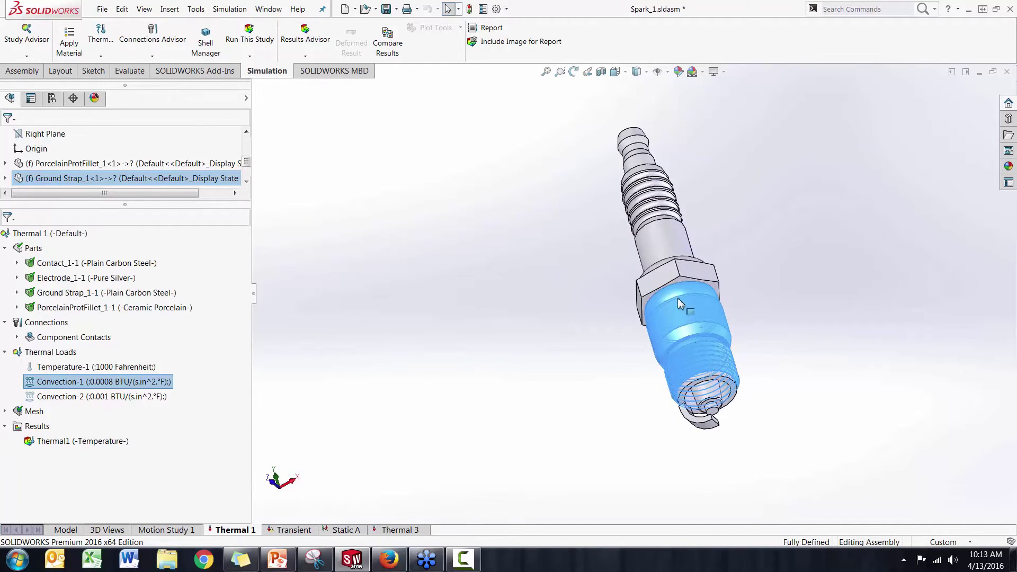
pyautogui.moveTo(539, 376); pyautogui.dragTo(428, 384, button='middle')
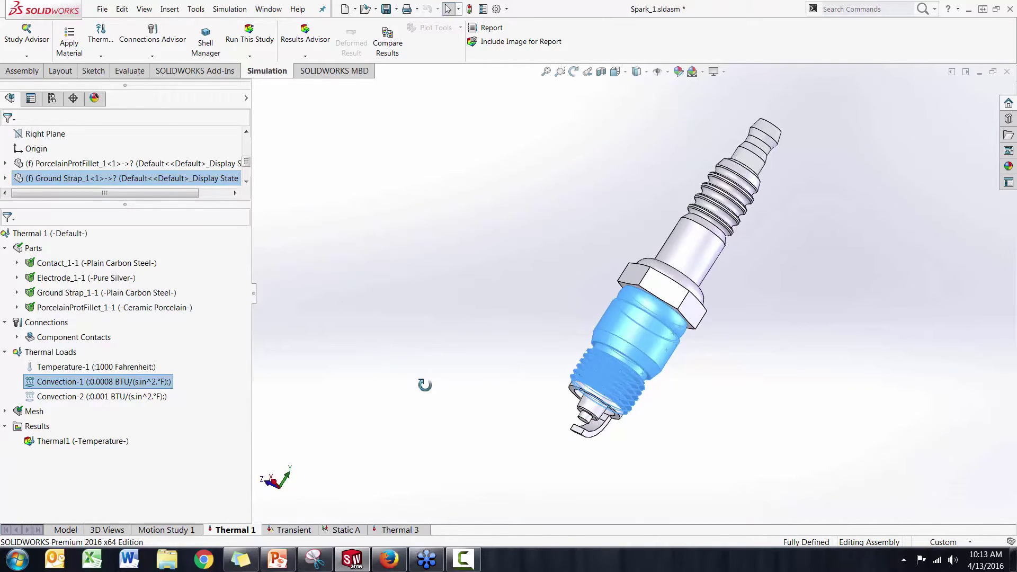
# Highlight and examine the upper spark plug faces covered by the Convection-2 load
pyautogui.click(131, 397)
pyautogui.moveTo(465, 320); pyautogui.dragTo(478, 356, button='middle')
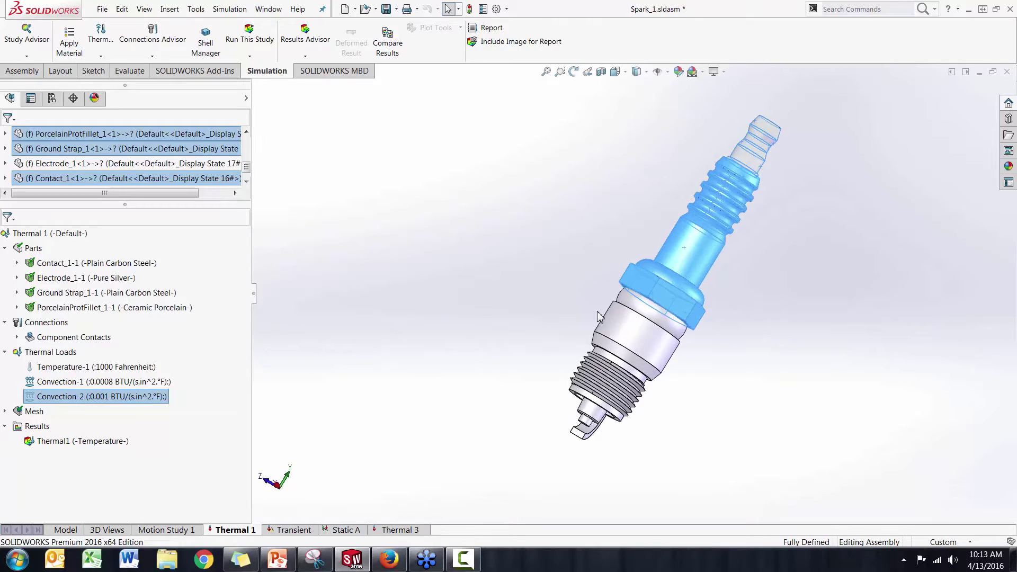
pyautogui.moveTo(598, 317); pyautogui.dragTo(593, 296, button='middle')
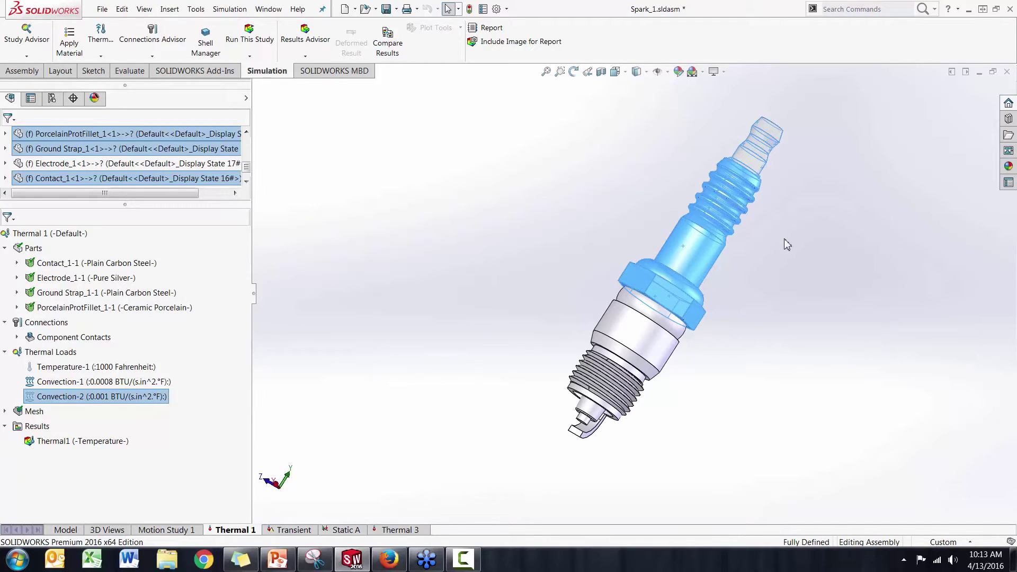
# Review the Convection-1 definition on the lower spark plug faces, including its convection coefficient and bulk ambient temperature
pyautogui.click(136, 383)
pyautogui.moveTo(454, 373); pyautogui.dragTo(578, 313, button='middle')
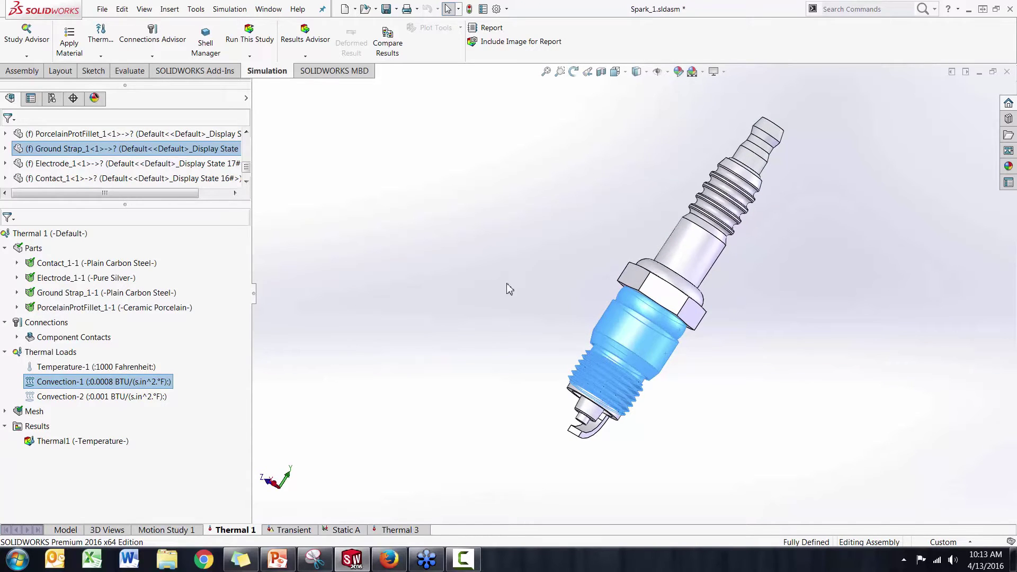
pyautogui.rightClick(108, 388)
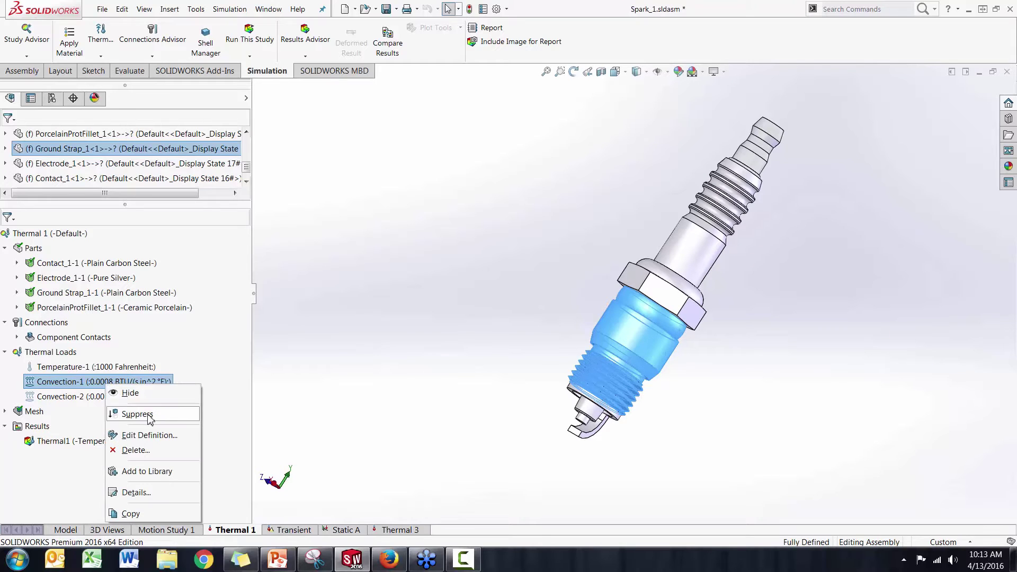
pyautogui.click(153, 435)
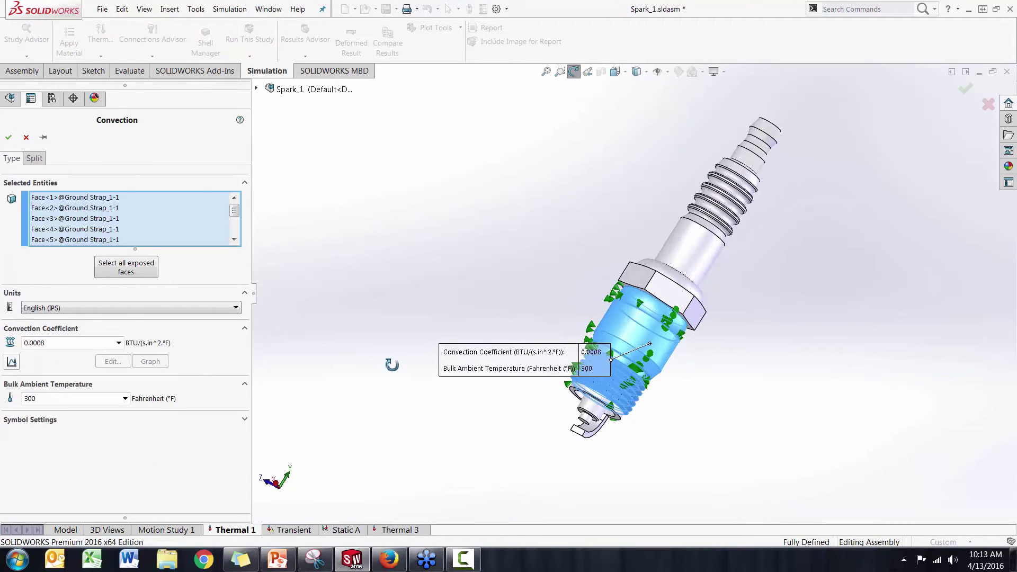
pyautogui.moveTo(549, 345); pyautogui.dragTo(498, 241)
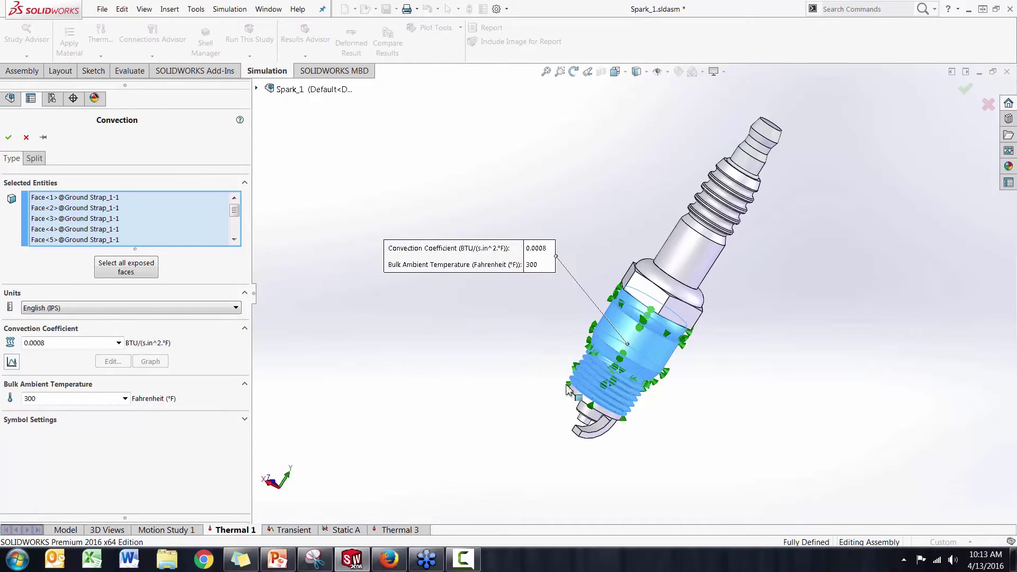
pyautogui.click(79, 347)
pyautogui.click(72, 344)
pyautogui.moveTo(363, 374); pyautogui.dragTo(380, 371, button='middle')
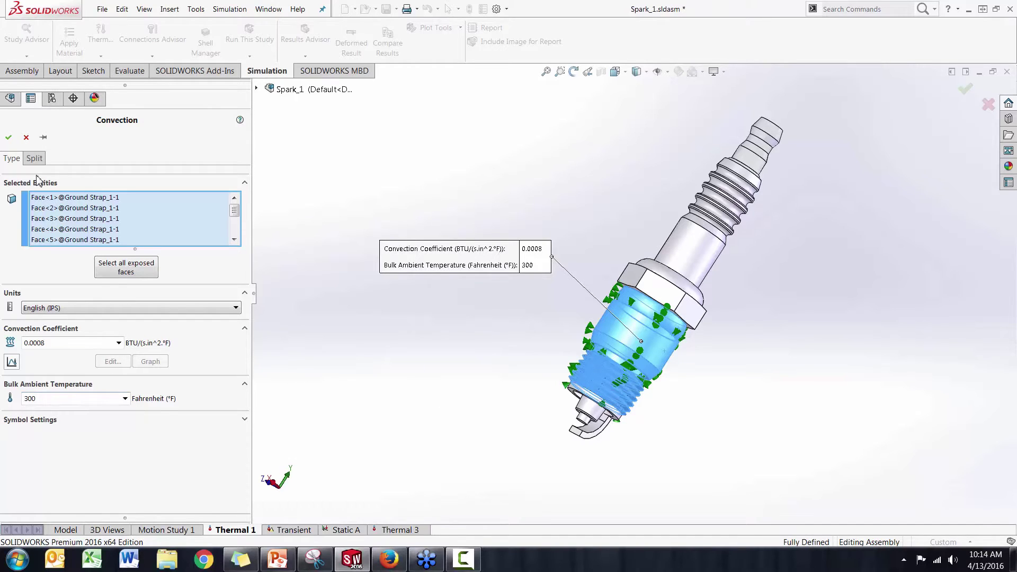
pyautogui.click(26, 137)
# Review the Convection-2 definition on the upper spark plug faces, including its convection coefficient and bulk ambient temperature
pyautogui.rightClick(108, 401)
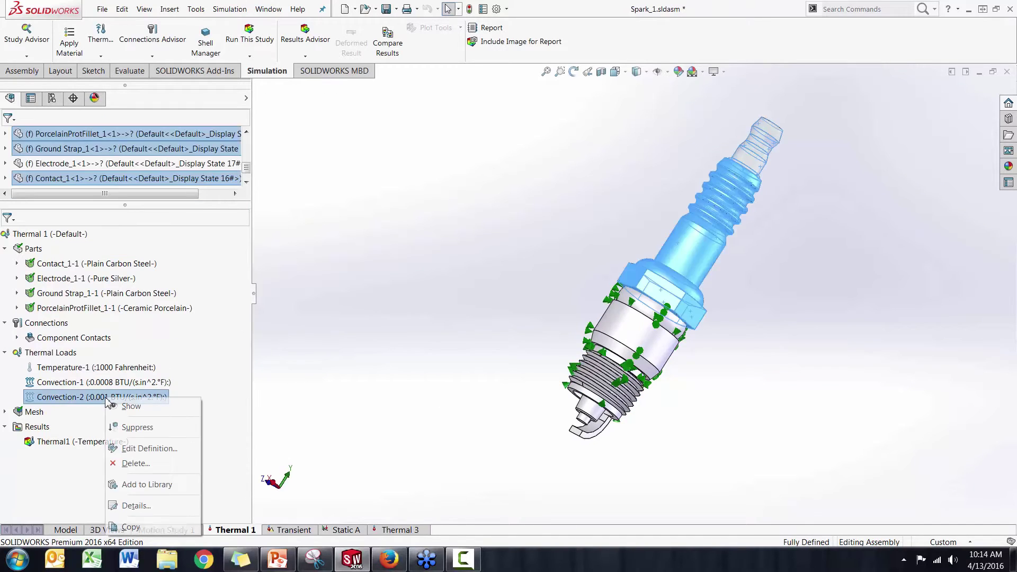
pyautogui.click(153, 448)
pyautogui.moveTo(397, 341); pyautogui.dragTo(356, 293)
pyautogui.press('Escape')
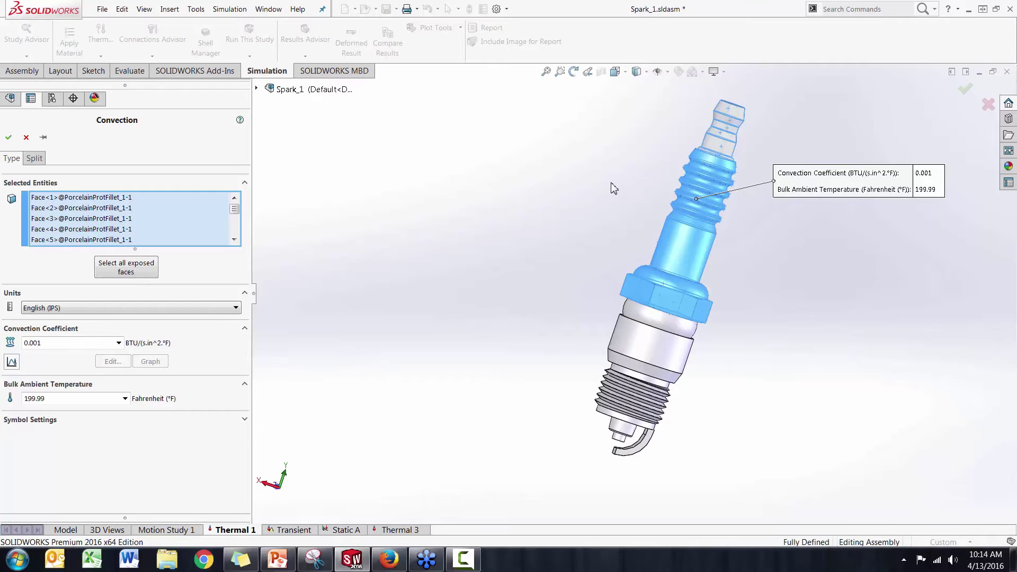
pyautogui.doubleClick(68, 403)
pyautogui.doubleClick(36, 345)
pyautogui.click(372, 323)
pyautogui.click(8, 138)
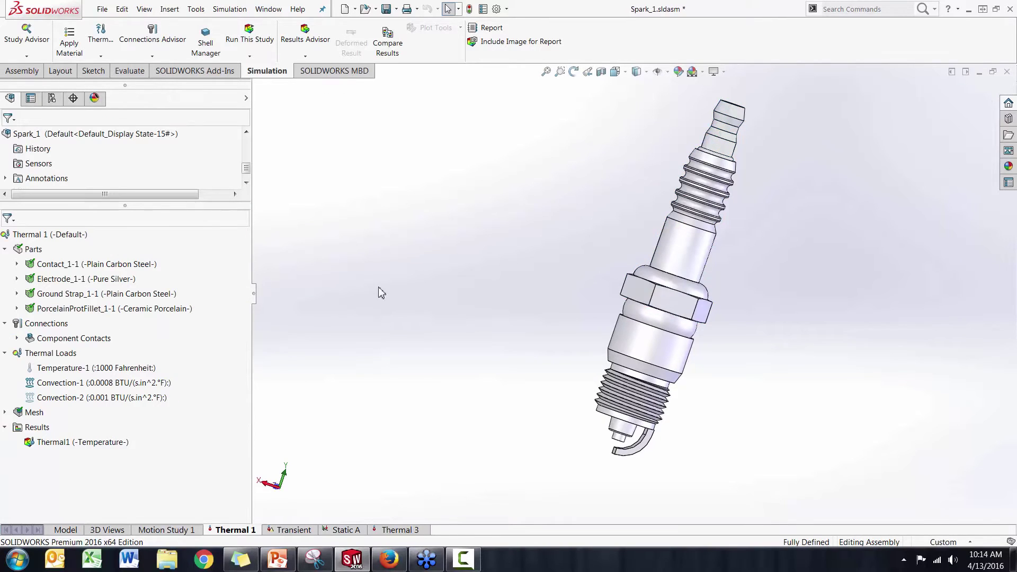
# Display the Thermal1 temperature plot and move its minimum and maximum labels clear of the spark plug
pyautogui.doubleClick(67, 444)
pyautogui.moveTo(440, 368); pyautogui.dragTo(595, 408, button='middle')
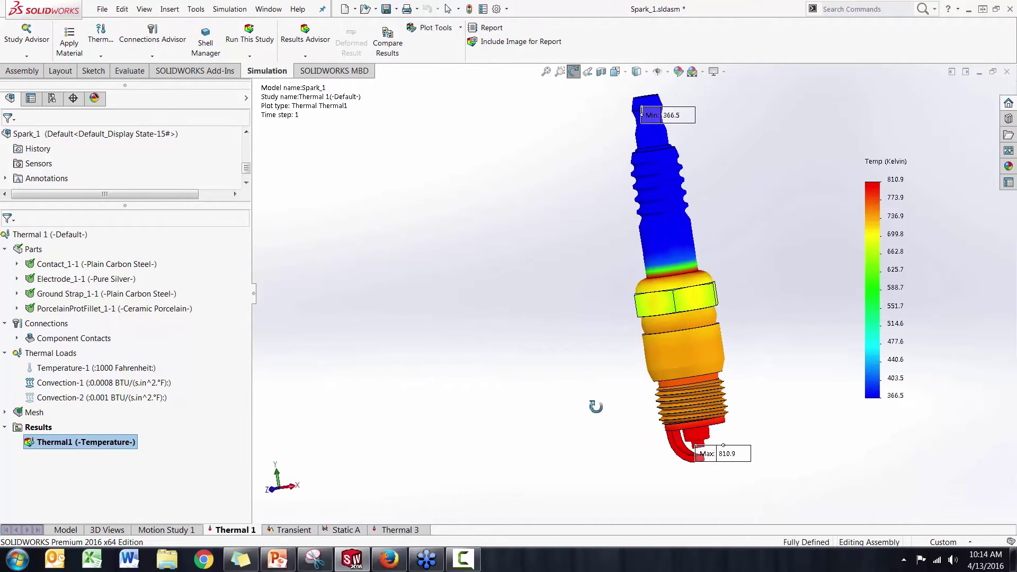
pyautogui.moveTo(690, 121); pyautogui.dragTo(521, 126)
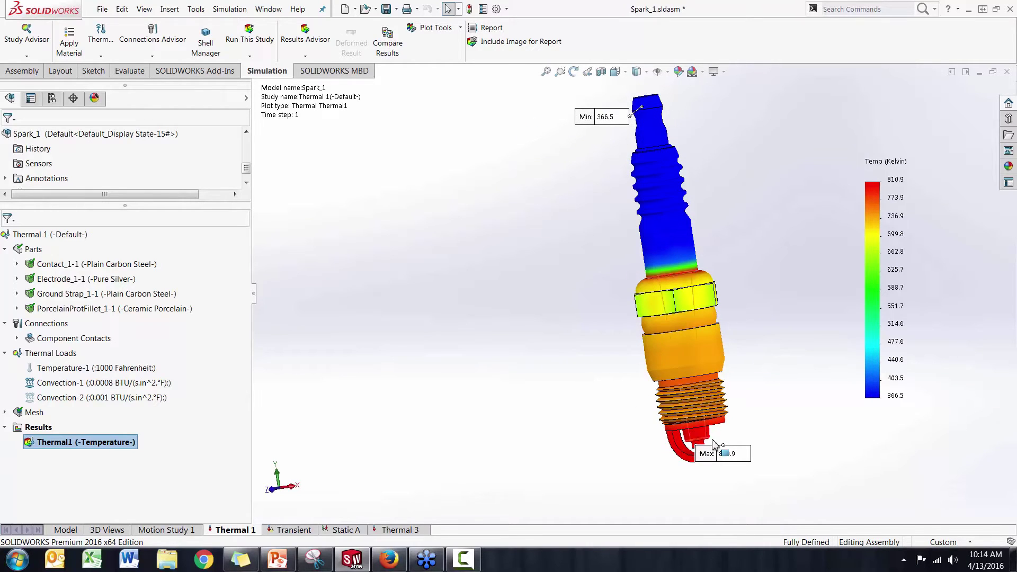
pyautogui.moveTo(737, 459); pyautogui.dragTo(803, 449)
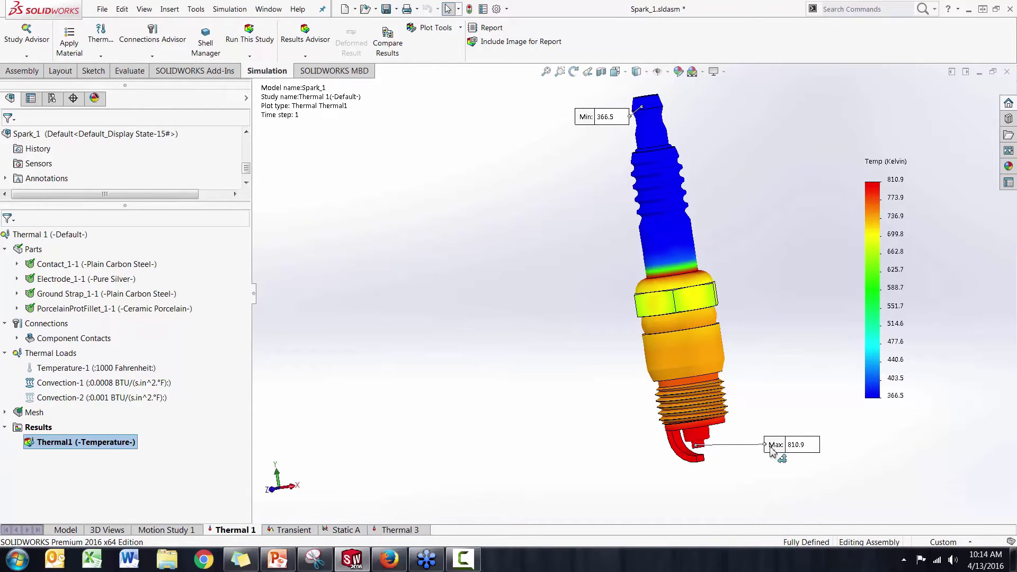
pyautogui.moveTo(766, 356); pyautogui.dragTo(684, 359, button='middle')
# Highlight the Contact_1-1 part and inspect the temperature plot around it, moving the minimum label beside the tip
pyautogui.click(114, 268)
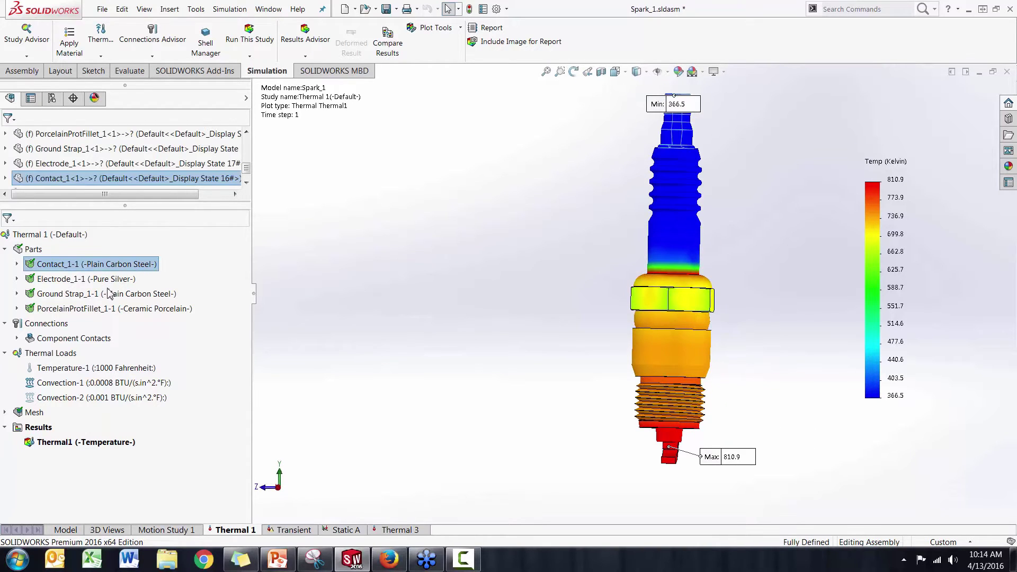
pyautogui.moveTo(356, 248); pyautogui.dragTo(332, 271, button='middle')
pyautogui.moveTo(395, 296); pyautogui.dragTo(458, 297, button='middle')
pyautogui.moveTo(718, 101); pyautogui.dragTo(756, 108)
pyautogui.click(528, 168)
pyautogui.moveTo(414, 268); pyautogui.dragTo(352, 348)
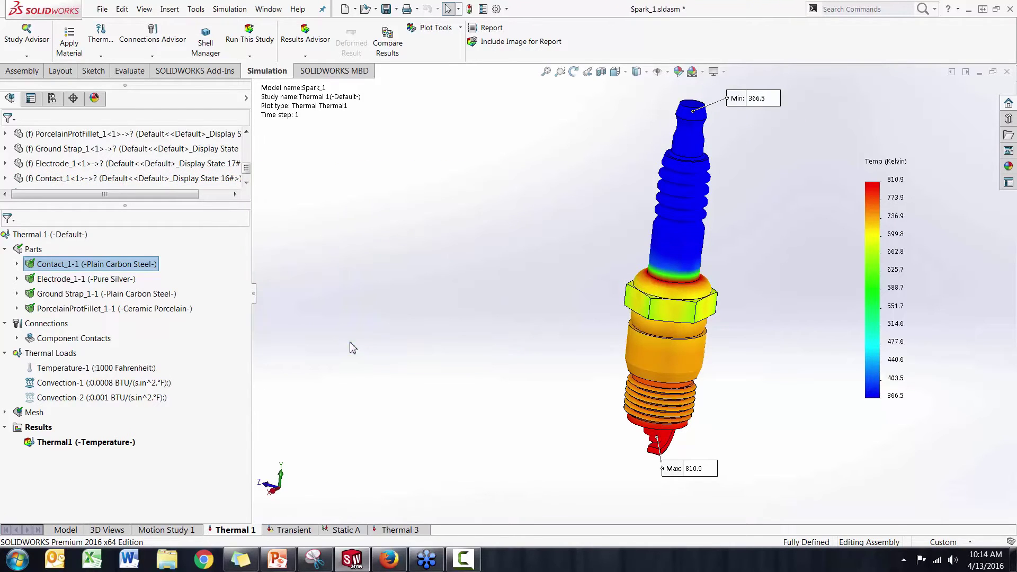
# Section the Thermal1 temperature plot through the spark plug along the Front Plane
pyautogui.rightClick(99, 444)
pyautogui.click(390, 410)
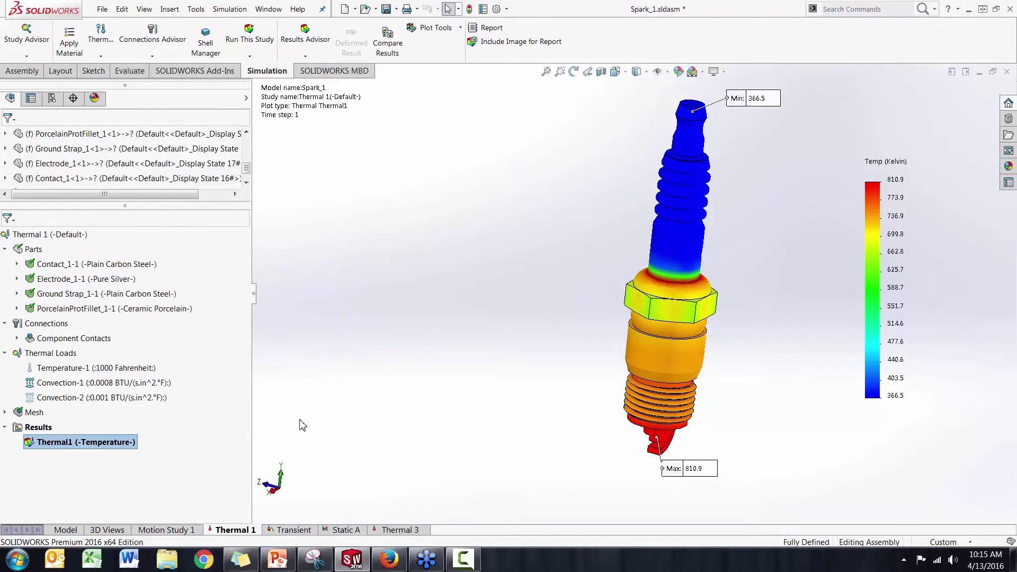
pyautogui.moveTo(519, 421); pyautogui.dragTo(522, 386, button='middle')
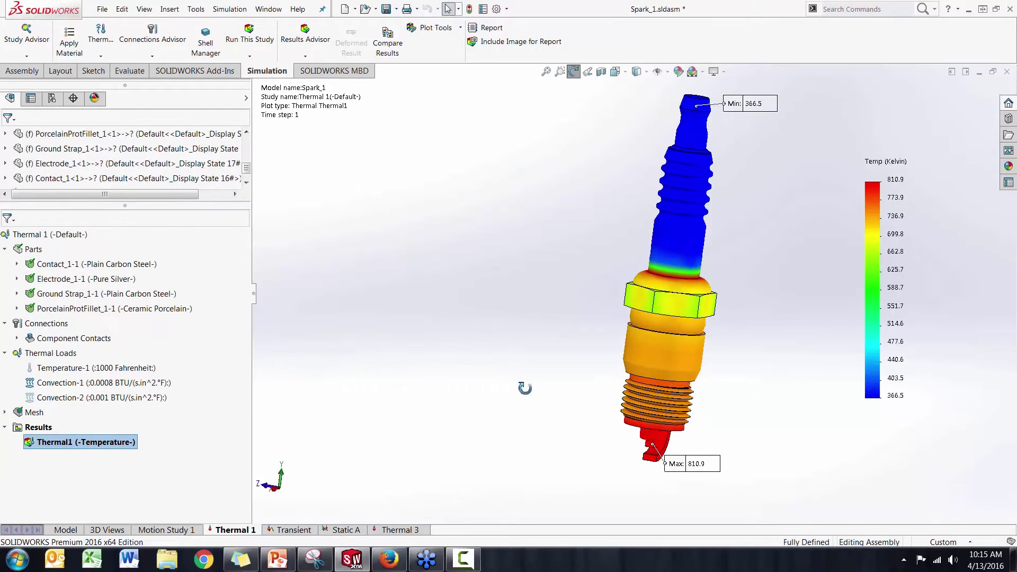
pyautogui.rightClick(110, 449)
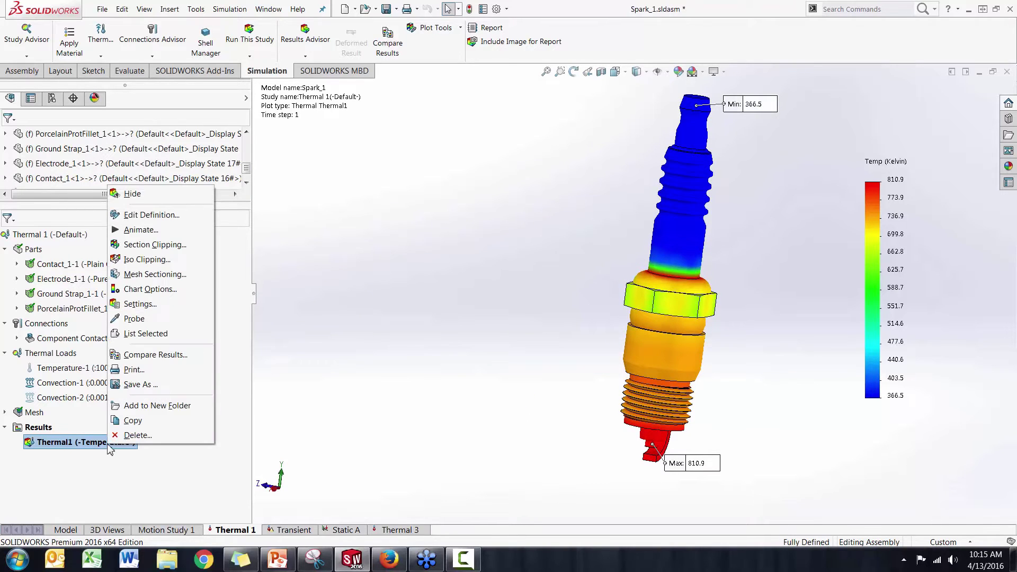
pyautogui.click(179, 248)
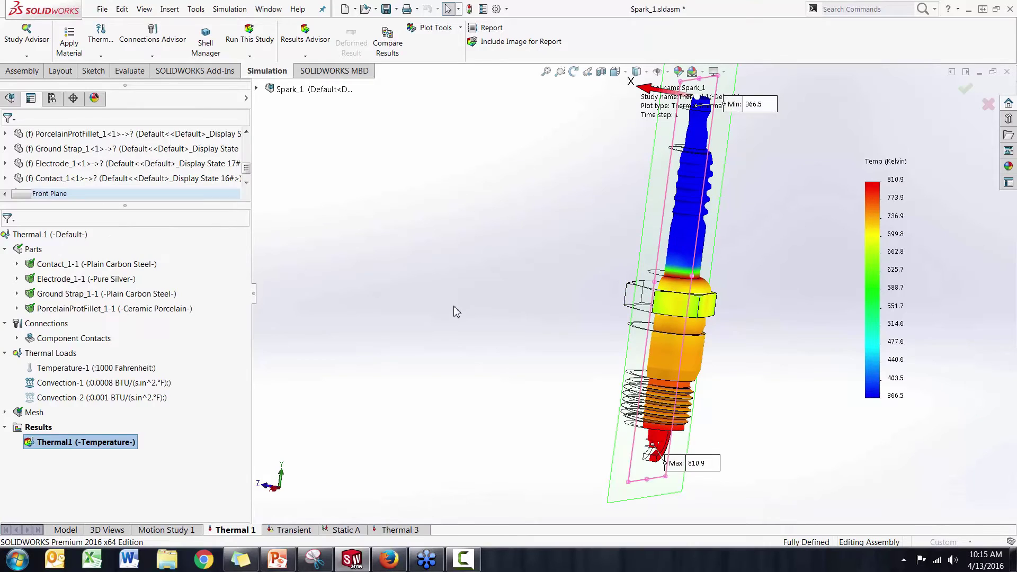
pyautogui.moveTo(481, 317); pyautogui.dragTo(611, 333, button='middle')
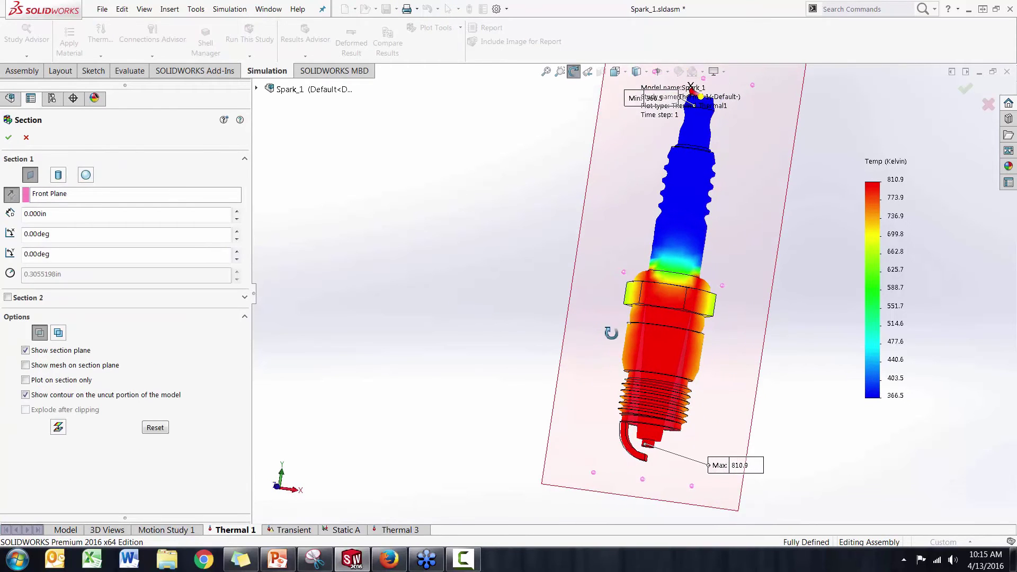
pyautogui.click(8, 137)
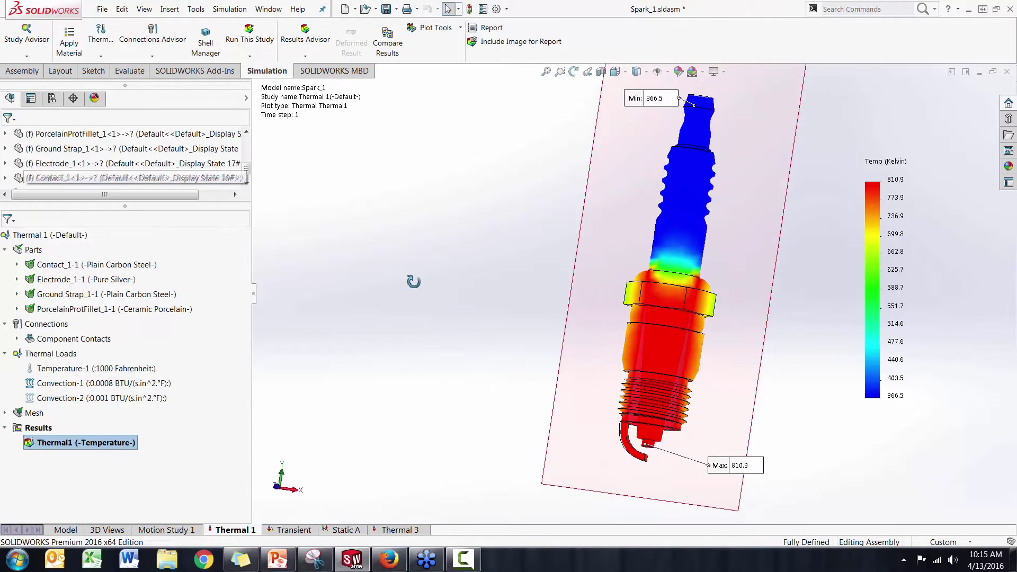
# Start probing the Thermal1 plot at locations and orient the sectioned spark plug to the Front view
pyautogui.rightClick(72, 444)
pyautogui.click(92, 316)
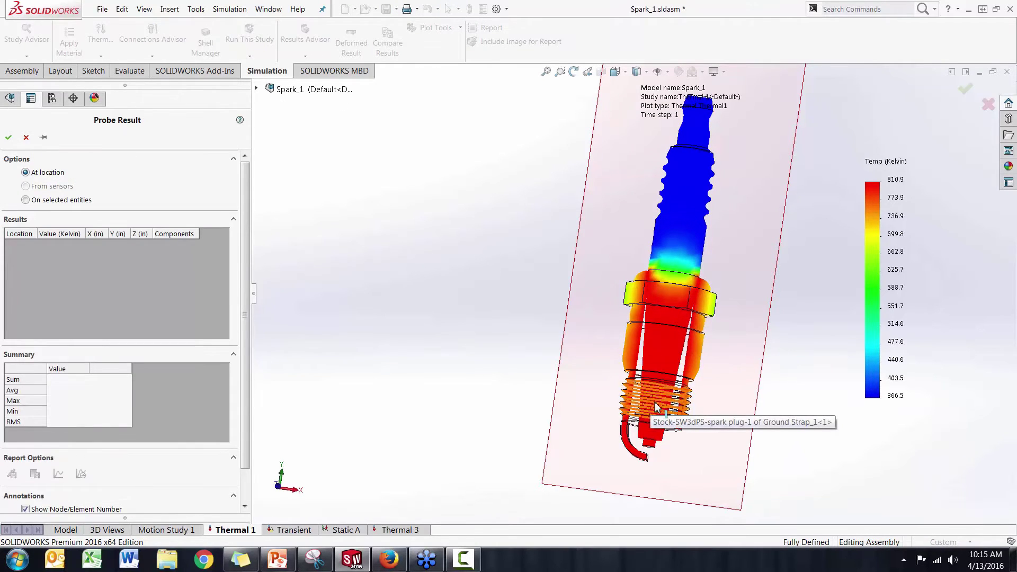
pyautogui.press('space')
pyautogui.click(576, 265)
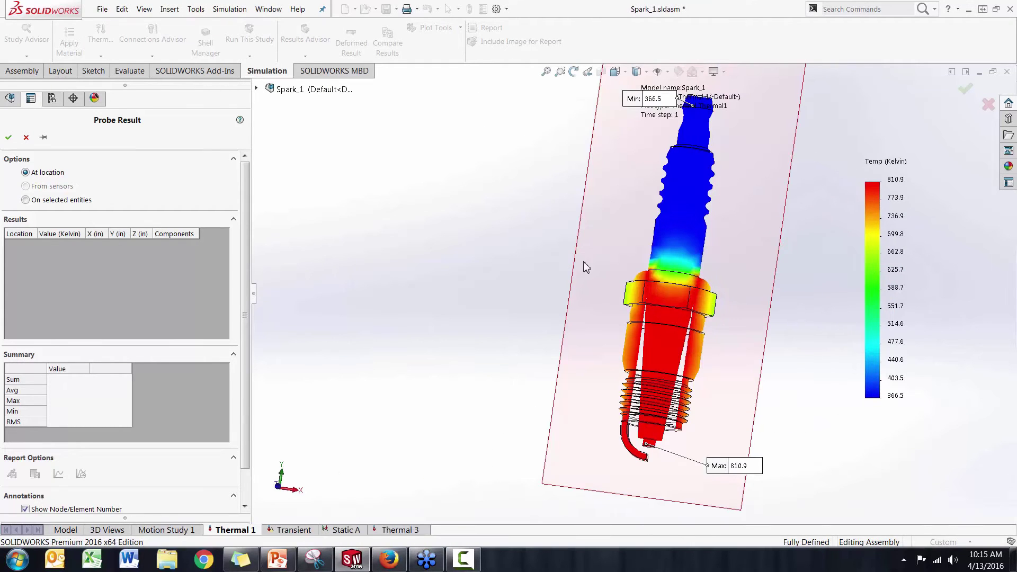
pyautogui.press('space')
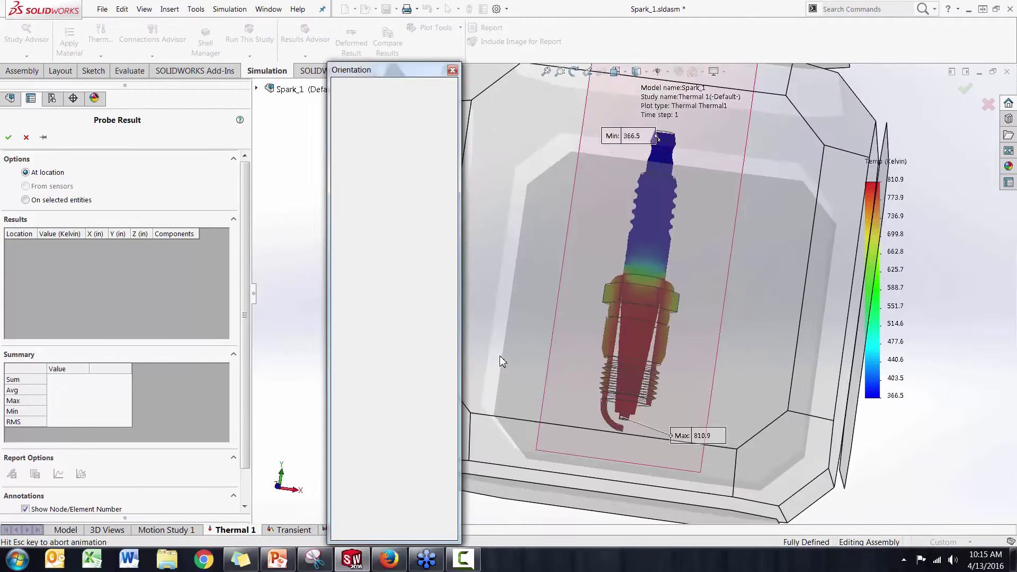
pyautogui.click(574, 325)
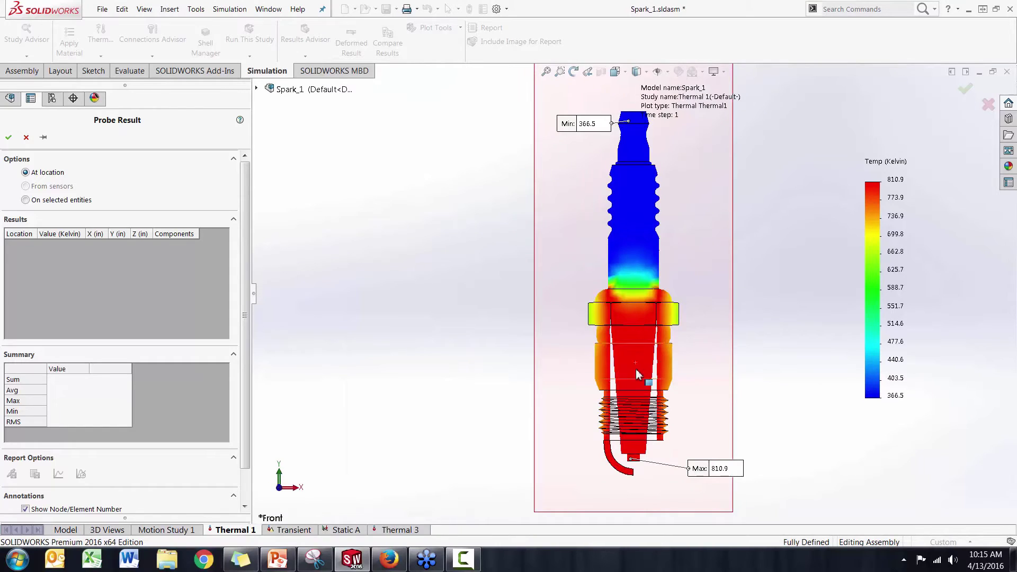
# Probe the temperature at nine points along the sectioned spark plug's centre, from the electrode tip up to the porcelain ribs
pyautogui.click(637, 448)
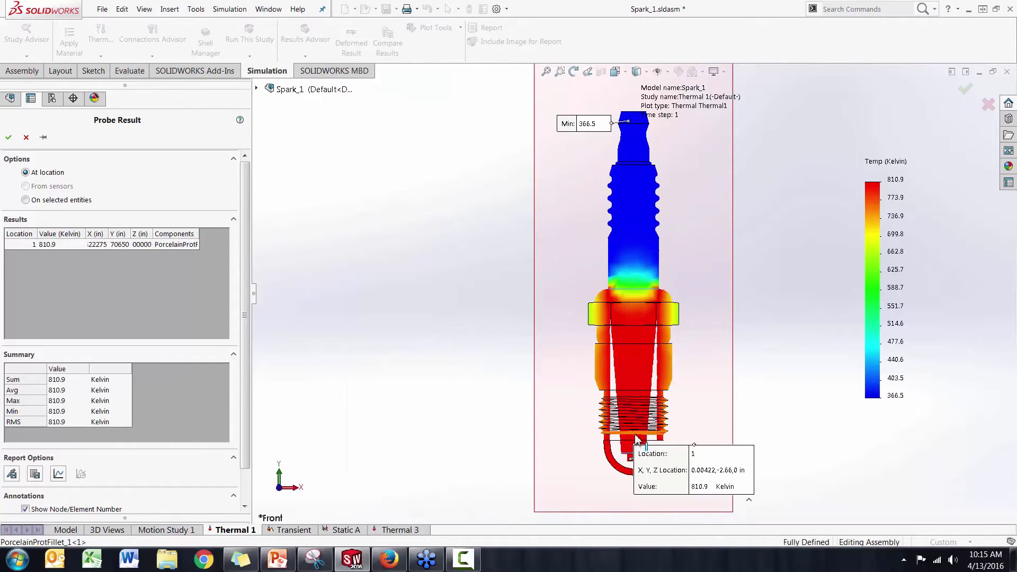
pyautogui.click(639, 391)
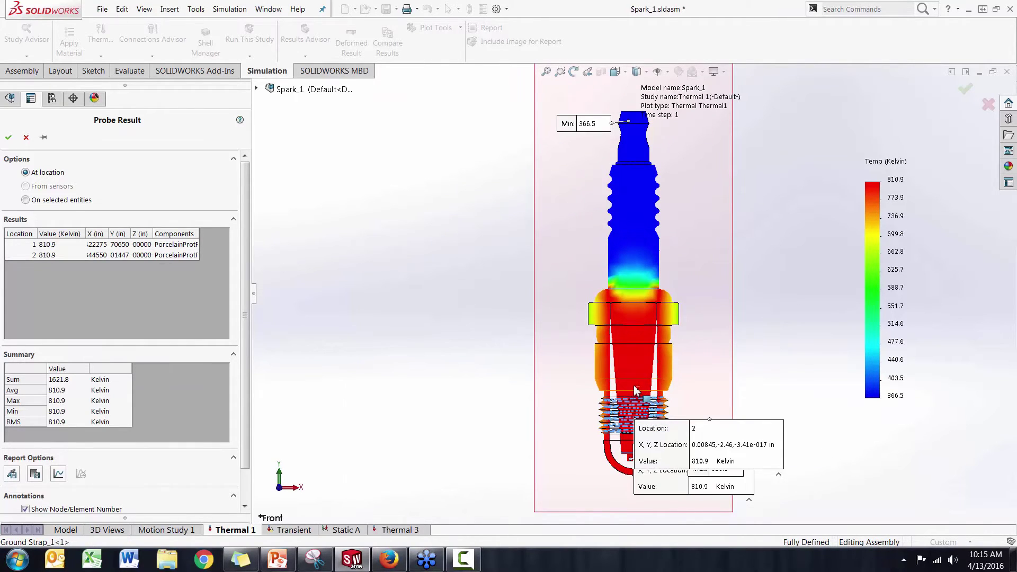
pyautogui.click(633, 385)
pyautogui.click(633, 358)
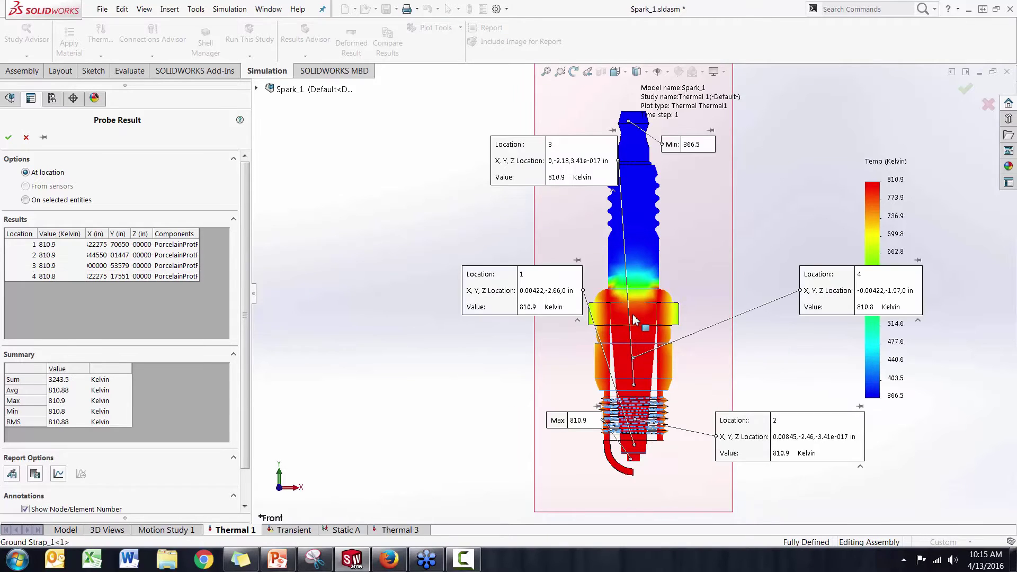
pyautogui.click(633, 313)
pyautogui.click(631, 285)
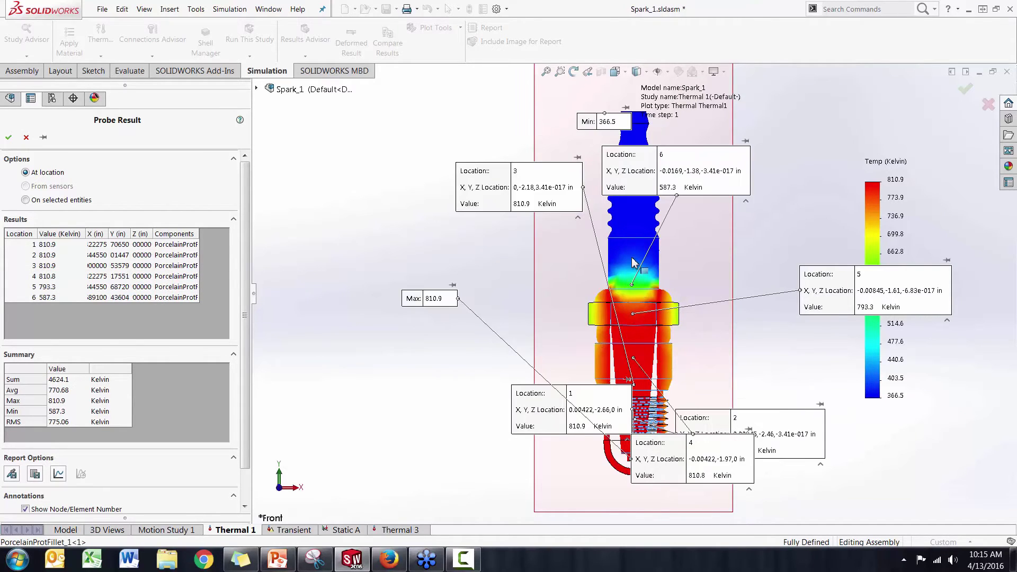
pyautogui.click(630, 255)
pyautogui.click(632, 221)
pyautogui.click(631, 197)
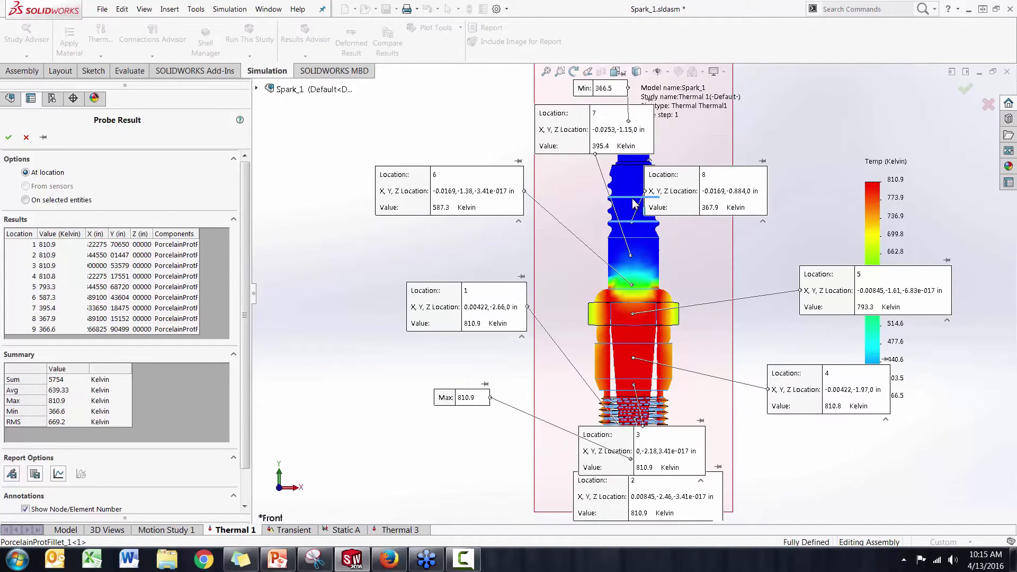
# Graph the probed temperatures by location, enlarge the graph to examine it, and close the graph and the probe
pyautogui.click(60, 473)
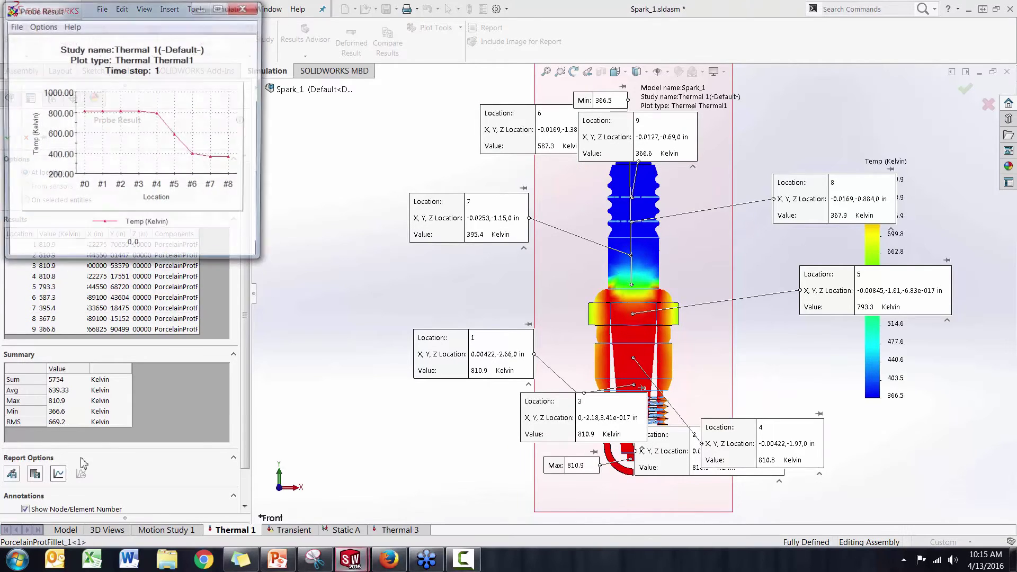
pyautogui.moveTo(345, 312); pyautogui.dragTo(373, 333)
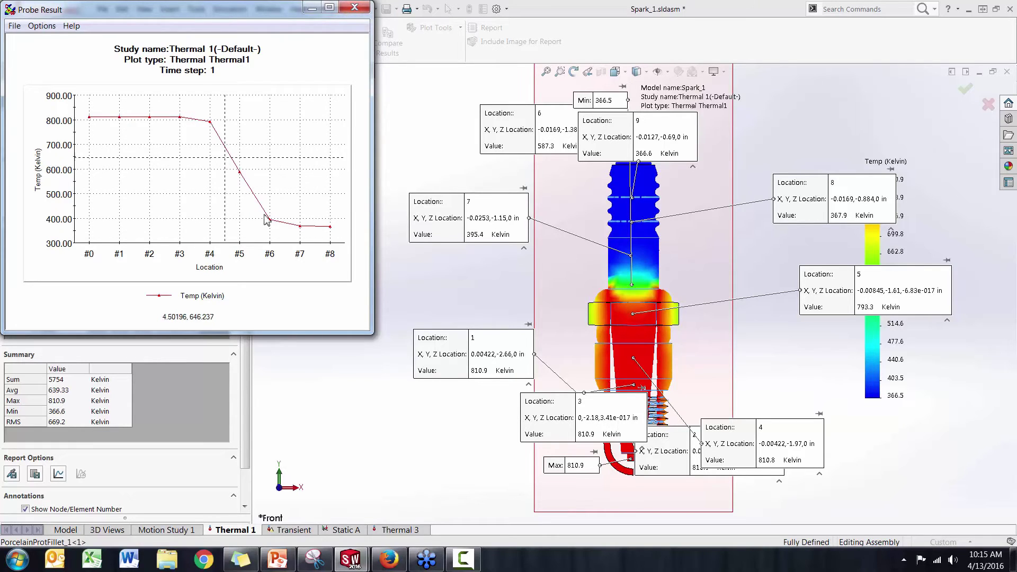
pyautogui.click(354, 7)
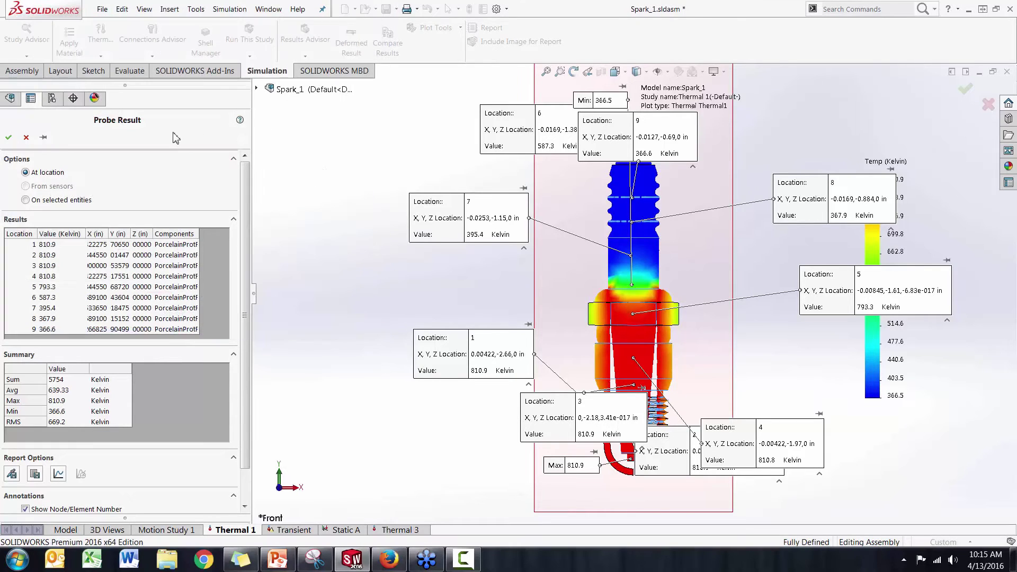
pyautogui.click(25, 138)
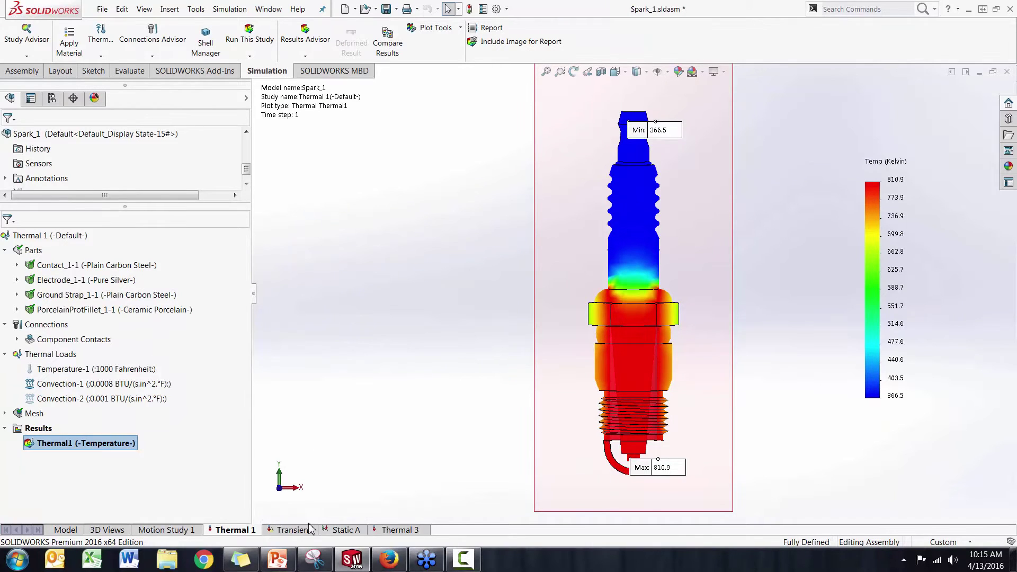
# Switch to the Static A study
pyautogui.click(344, 530)
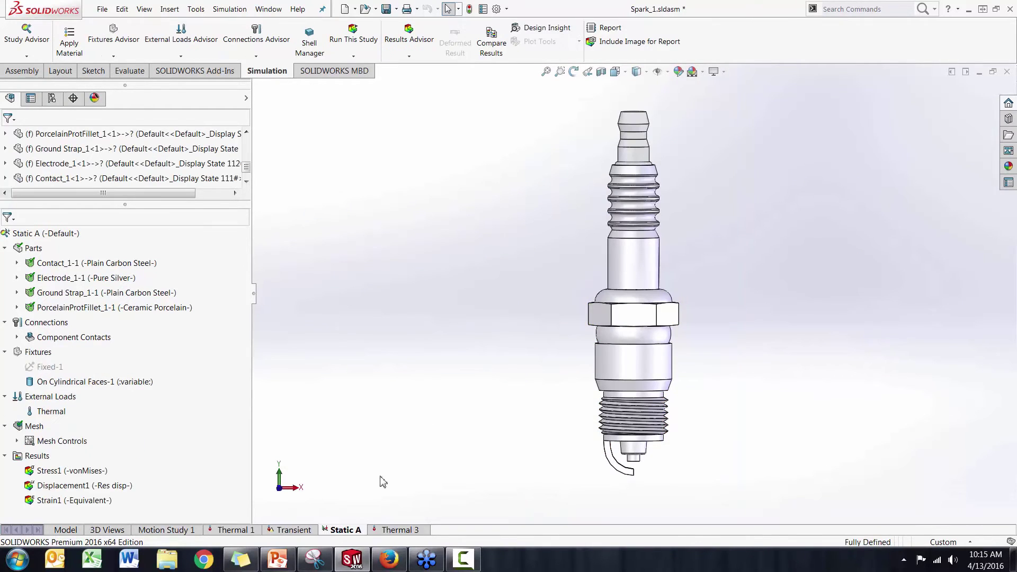
pyautogui.moveTo(465, 395); pyautogui.dragTo(465, 385)
pyautogui.press('Escape')
# Look through the study types available for a new study and leave without creating one
pyautogui.click(27, 55)
pyautogui.click(38, 83)
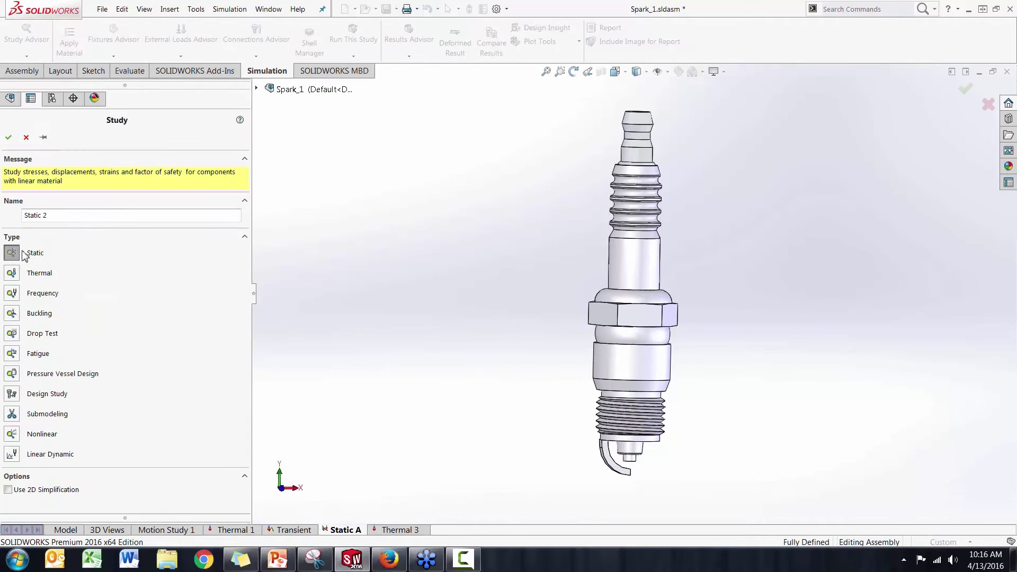
pyautogui.click(26, 138)
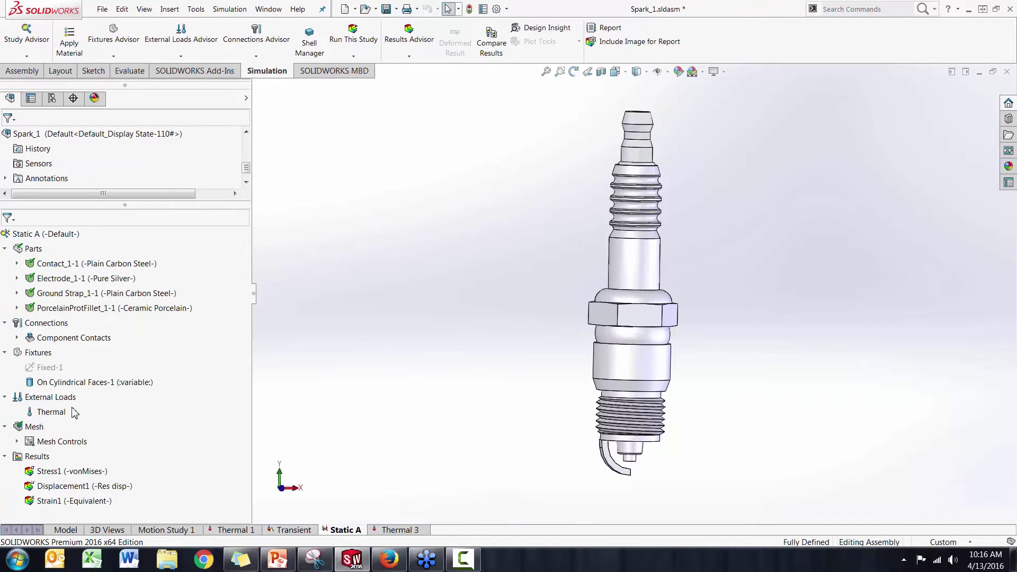
# Highlight the cylindrical-face fixture and examine the constrained band on the spark plug body
pyautogui.click(82, 383)
pyautogui.moveTo(408, 397); pyautogui.dragTo(358, 367, button='middle')
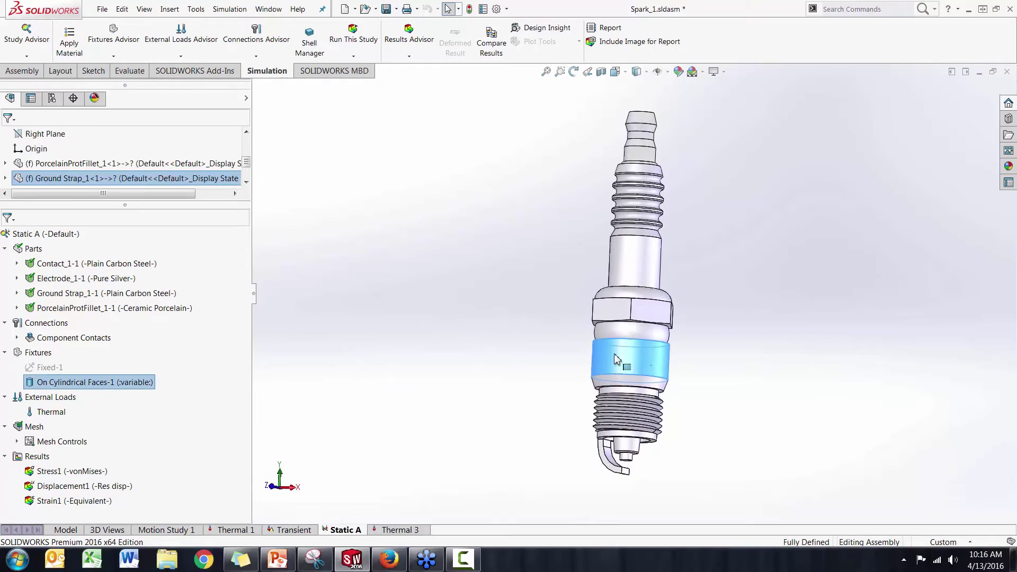
pyautogui.moveTo(600, 362); pyautogui.dragTo(518, 369, button='middle')
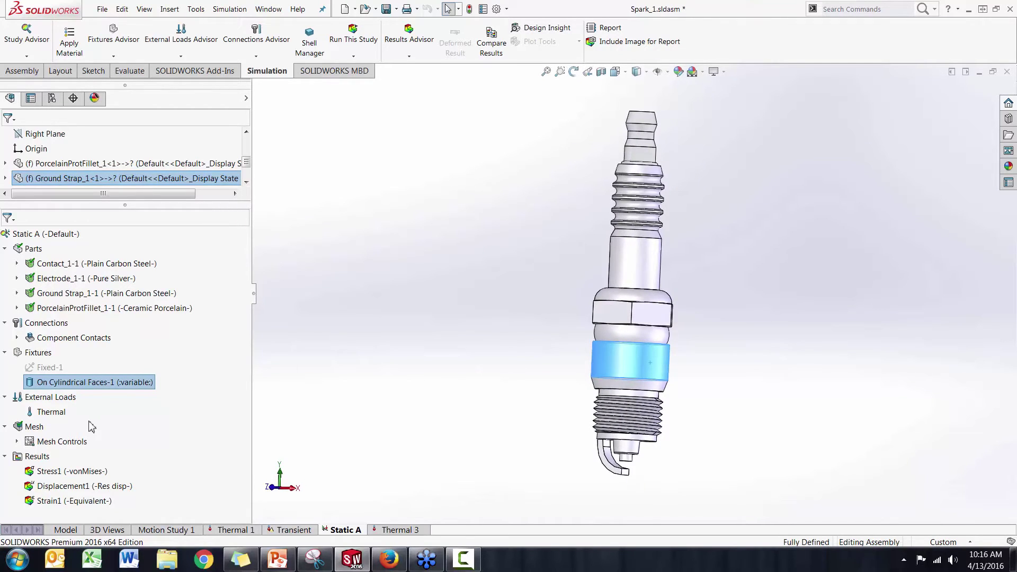
# Review the Thermal load's definition and its available source studies, keep Thermal 1 as the temperature source, and close the definition
pyautogui.click(62, 413)
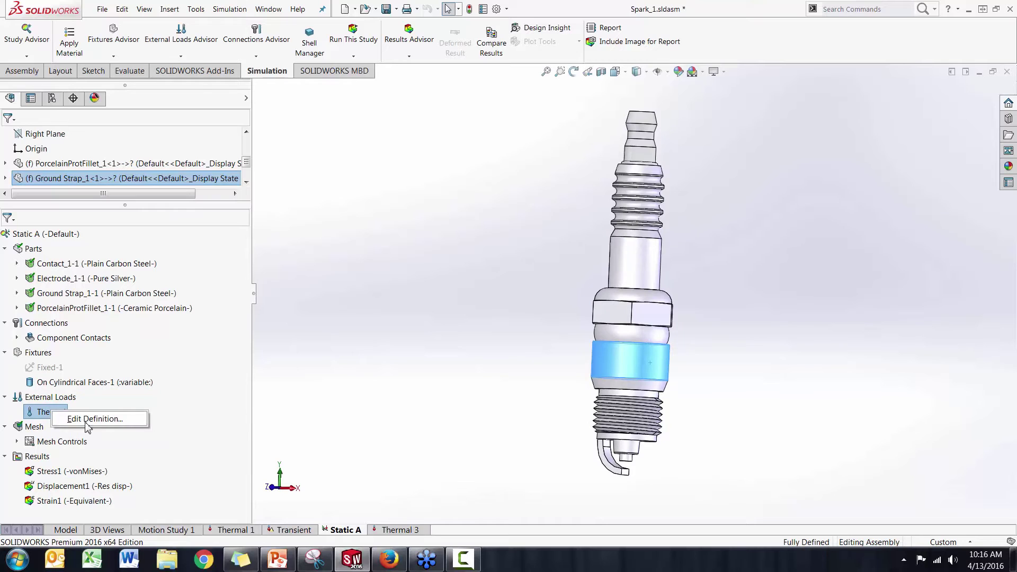
pyautogui.click(85, 416)
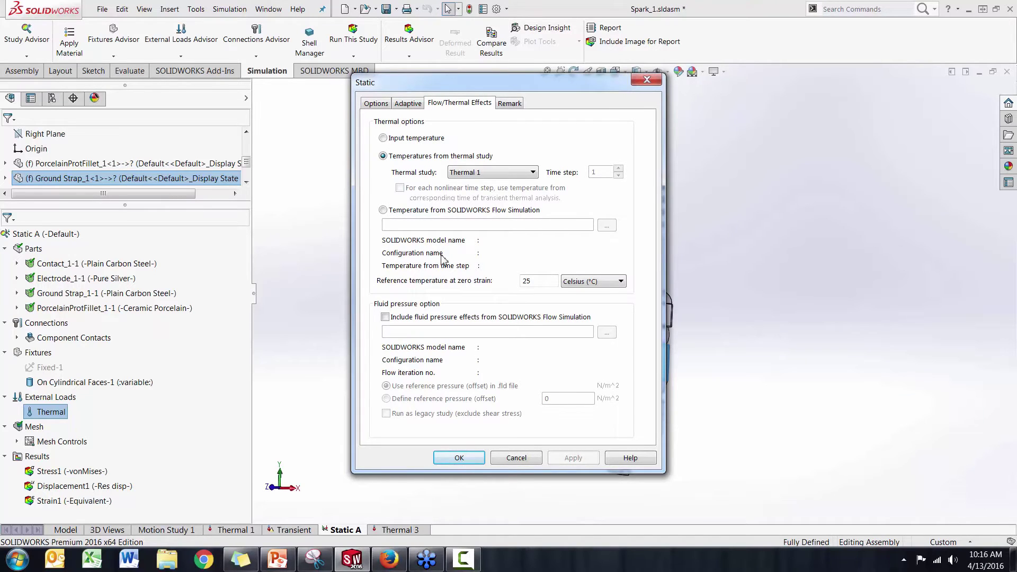
pyautogui.click(463, 172)
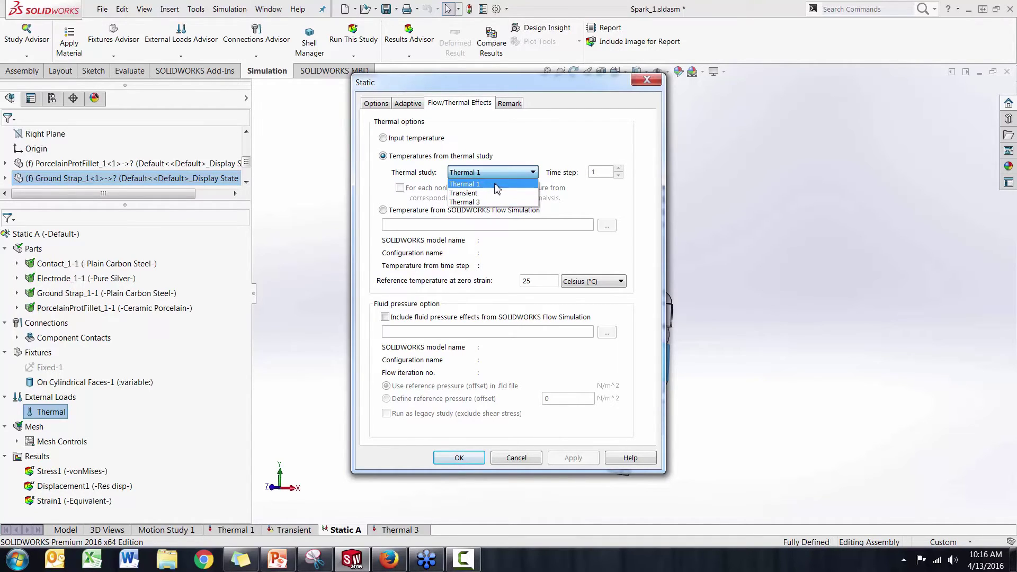
pyautogui.click(496, 185)
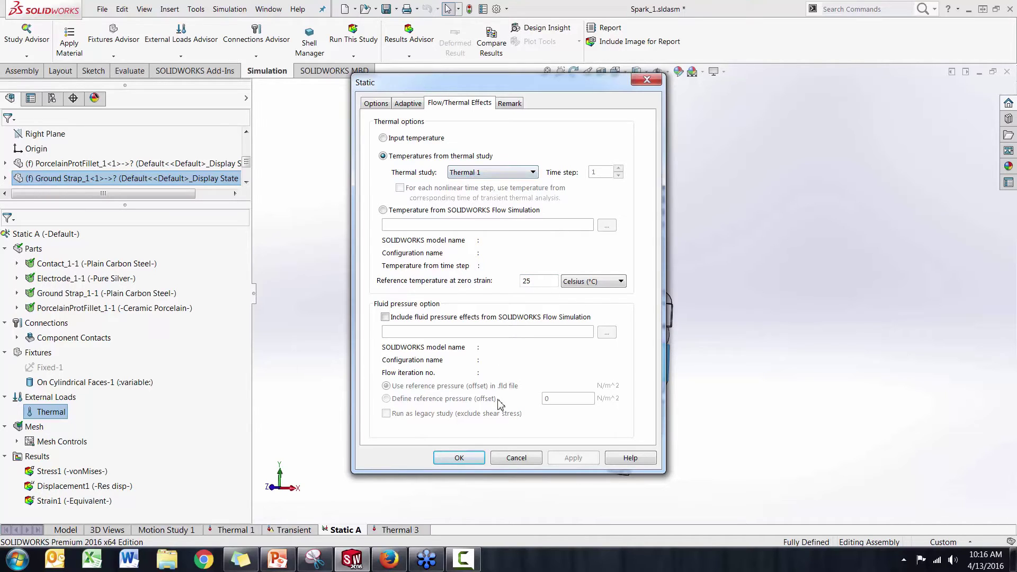
pyautogui.click(317, 417)
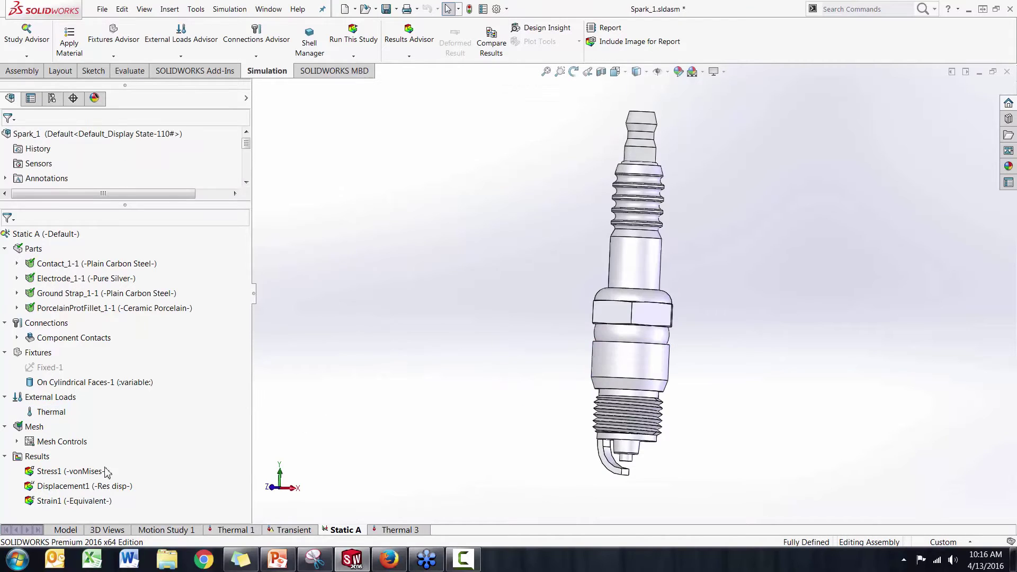
# Display the von Mises stress plot and the resultant displacement plot, examining the deformed spark plug from different angles
pyautogui.doubleClick(74, 471)
pyautogui.moveTo(476, 353)
pyautogui.mouseDown(button='middle')
pyautogui.moveTo(604, 350)
pyautogui.moveTo(493, 342)
pyautogui.moveTo(472, 357)
pyautogui.mouseUp(button='middle')
pyautogui.moveTo(704, 223); pyautogui.dragTo(503, 282, button='middle')
pyautogui.doubleClick(109, 486)
pyautogui.moveTo(411, 352); pyautogui.dragTo(481, 320, button='middle')
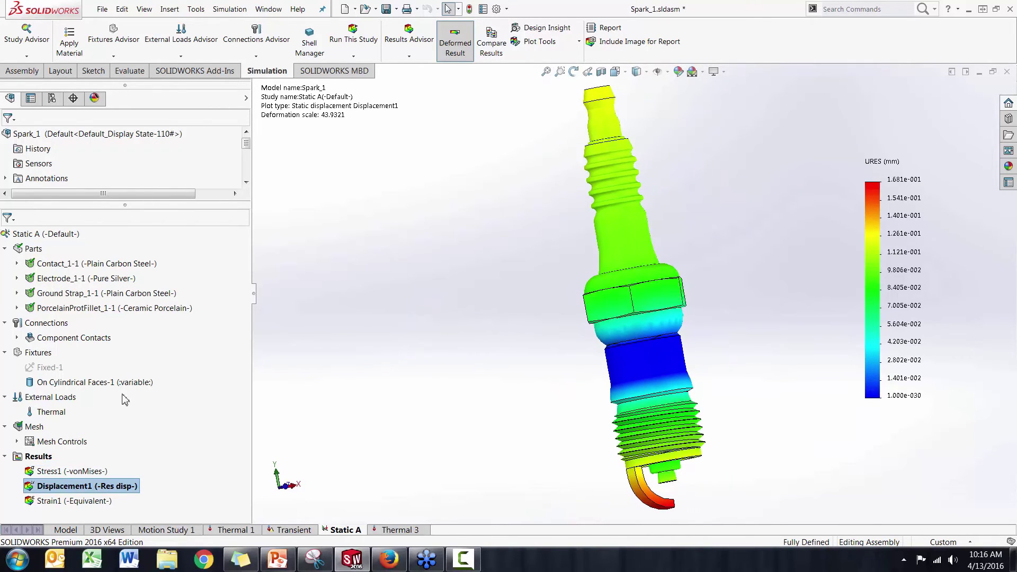
pyautogui.moveTo(435, 358); pyautogui.dragTo(427, 358, button='middle')
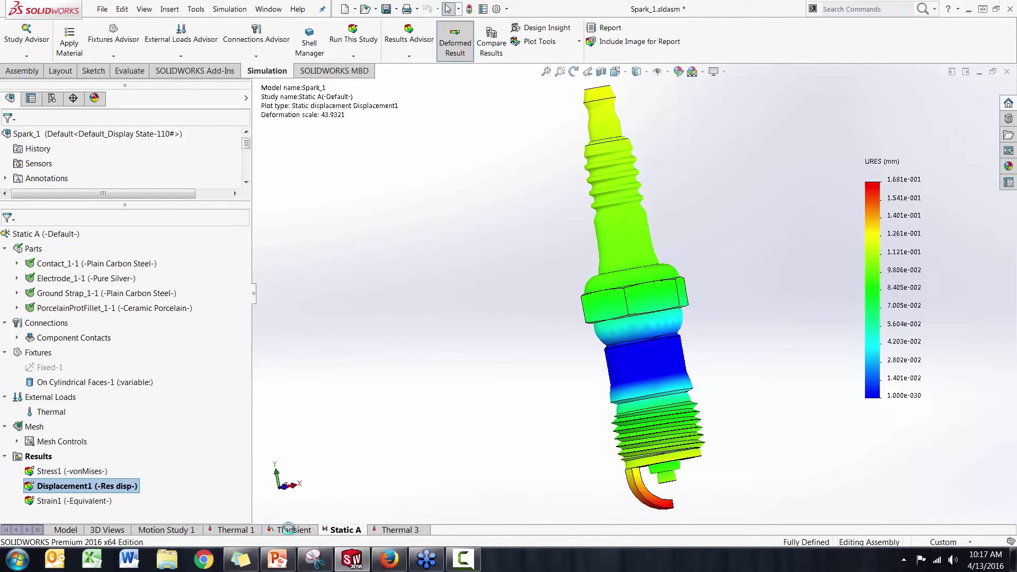
# Switch to the Transient study and review its total time and time increment properties without changing them
pyautogui.click(290, 529)
pyautogui.moveTo(454, 364); pyautogui.dragTo(436, 339, button='middle')
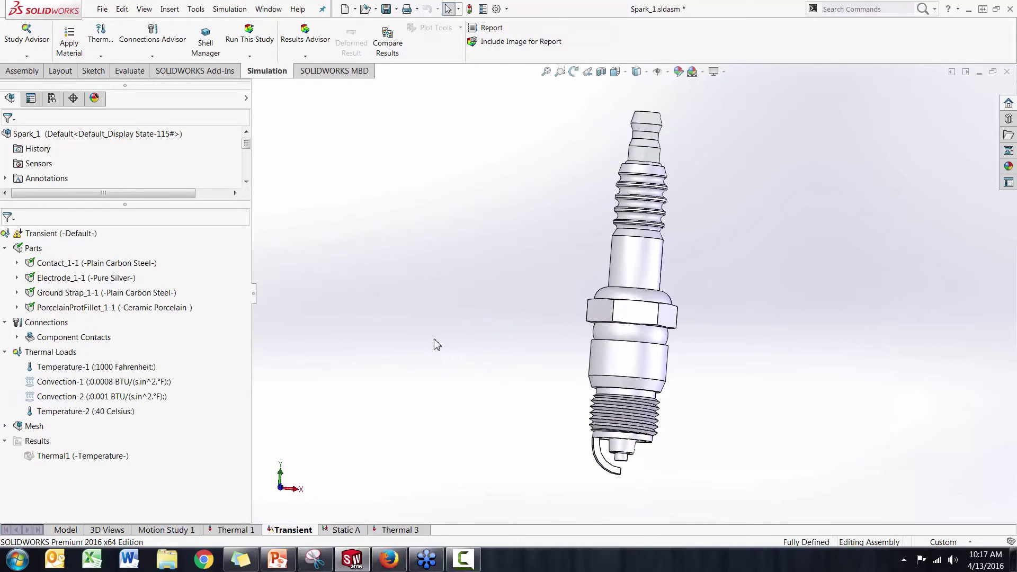
pyautogui.rightClick(55, 234)
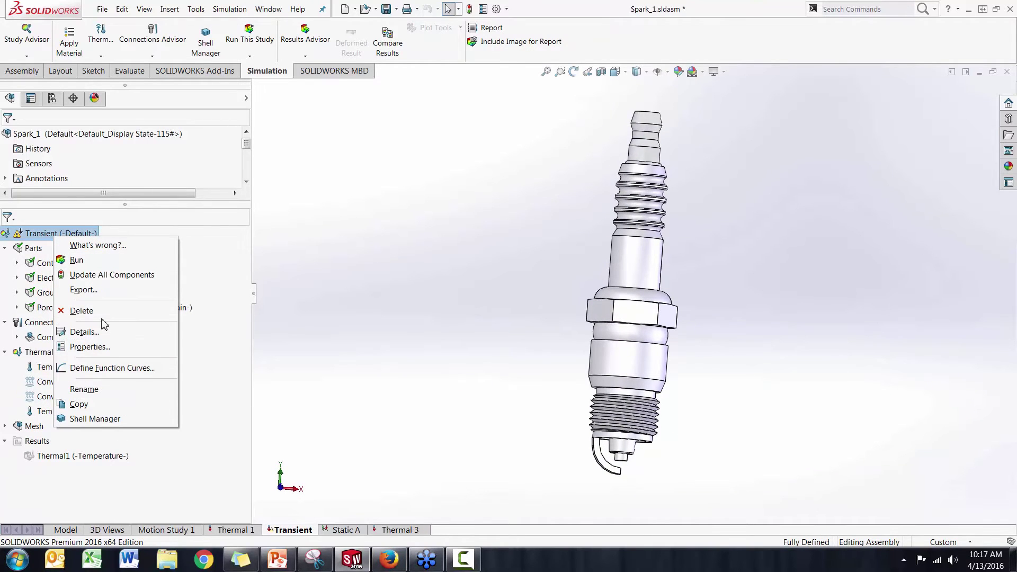
pyautogui.click(106, 347)
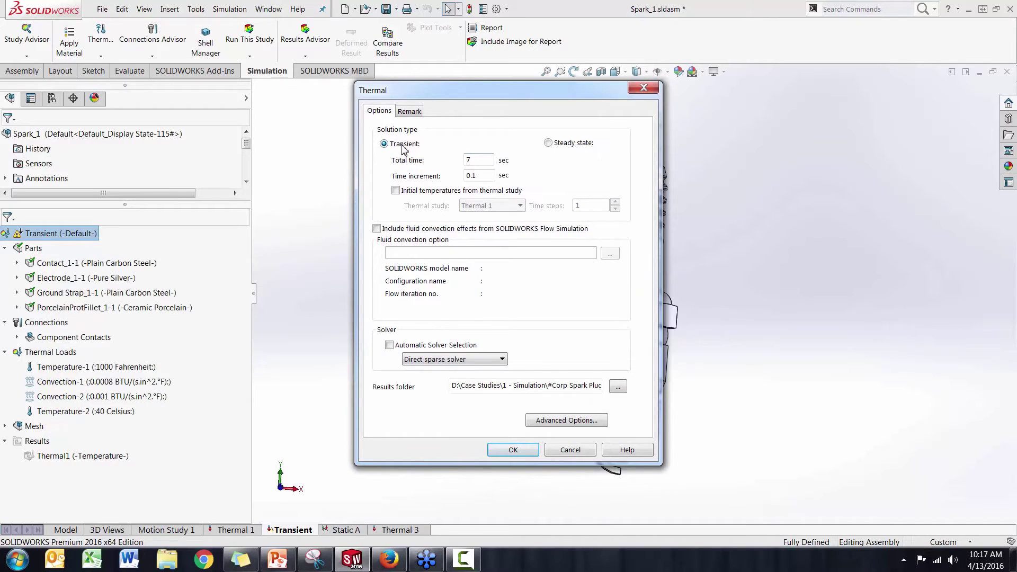
pyautogui.moveTo(491, 160); pyautogui.dragTo(454, 160)
pyautogui.doubleClick(488, 177)
pyautogui.click(568, 451)
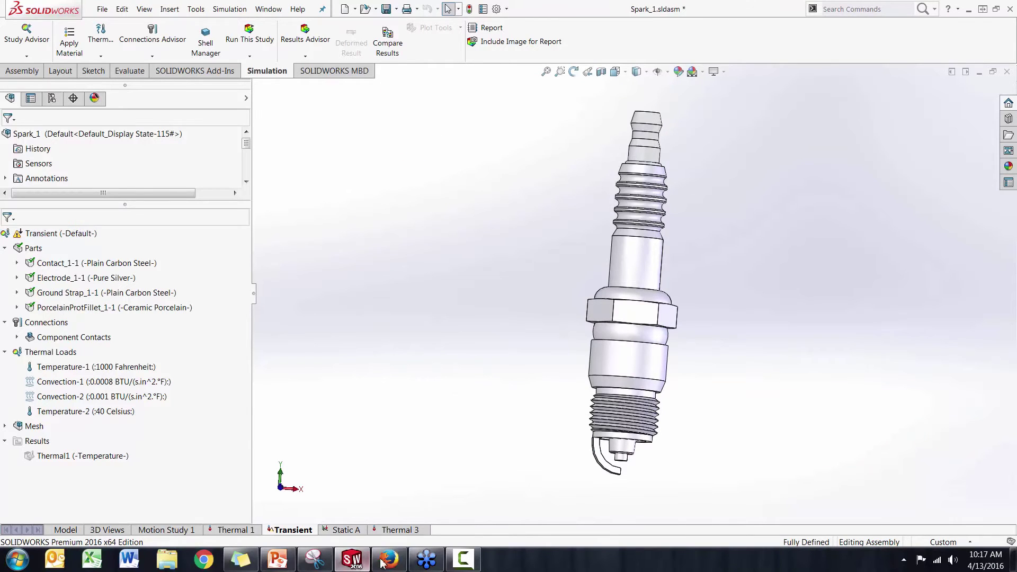
# Highlight the Temperature-1 and Temperature-2 loads in turn and examine where each applies on the spark plug
pyautogui.click(135, 366)
pyautogui.click(118, 413)
pyautogui.moveTo(488, 336); pyautogui.dragTo(403, 218, button='middle')
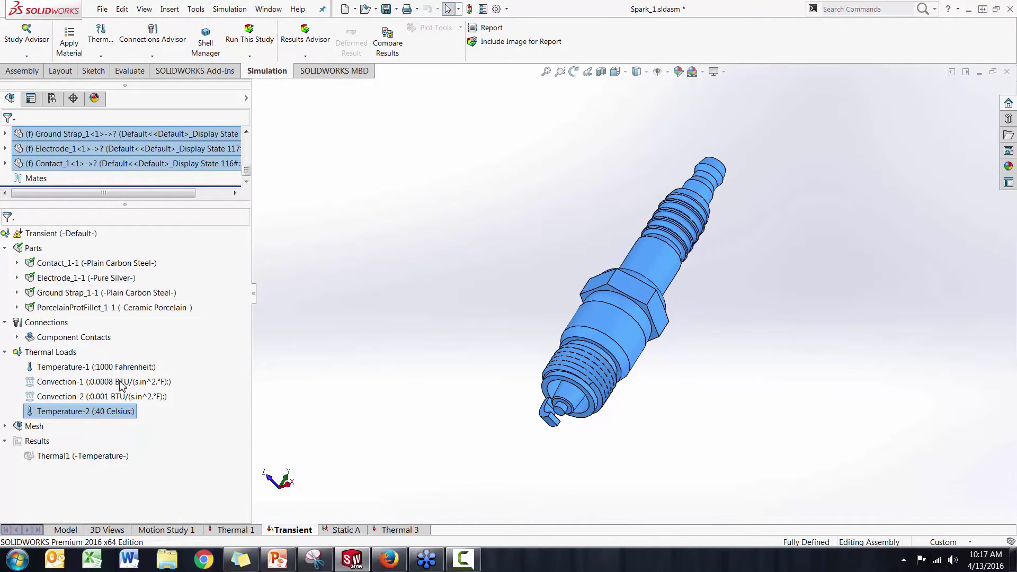
pyautogui.moveTo(371, 417); pyautogui.dragTo(388, 377, button='middle')
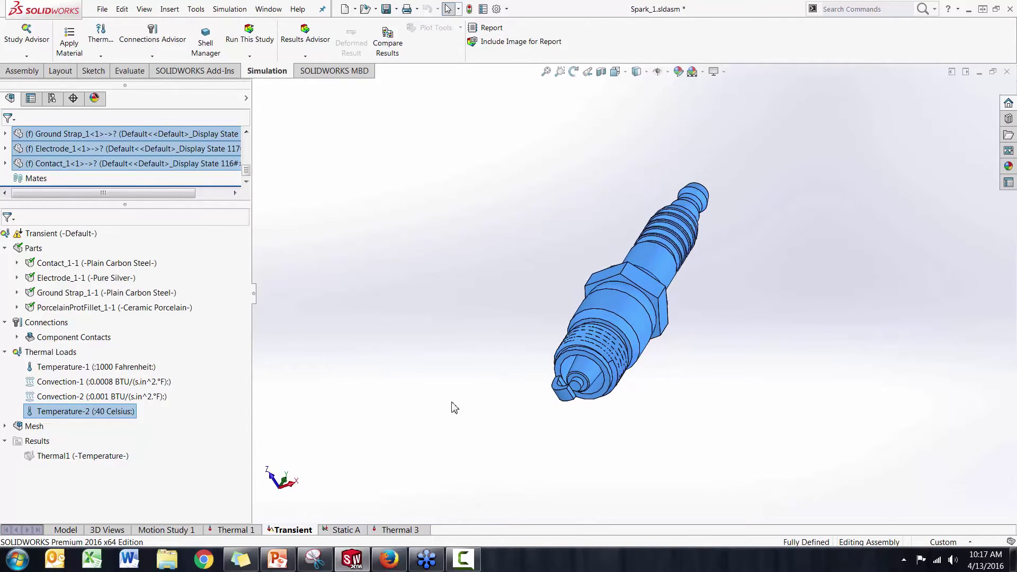
pyautogui.moveTo(643, 280); pyautogui.dragTo(470, 341, button='middle')
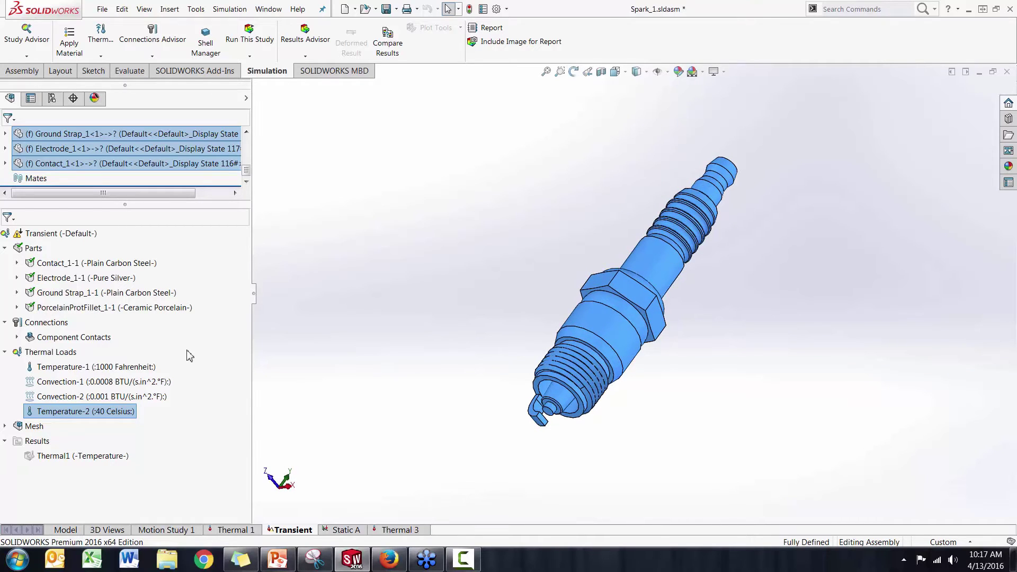
pyautogui.click(125, 366)
pyautogui.moveTo(481, 386); pyautogui.dragTo(443, 374, button='middle')
pyautogui.click(444, 370)
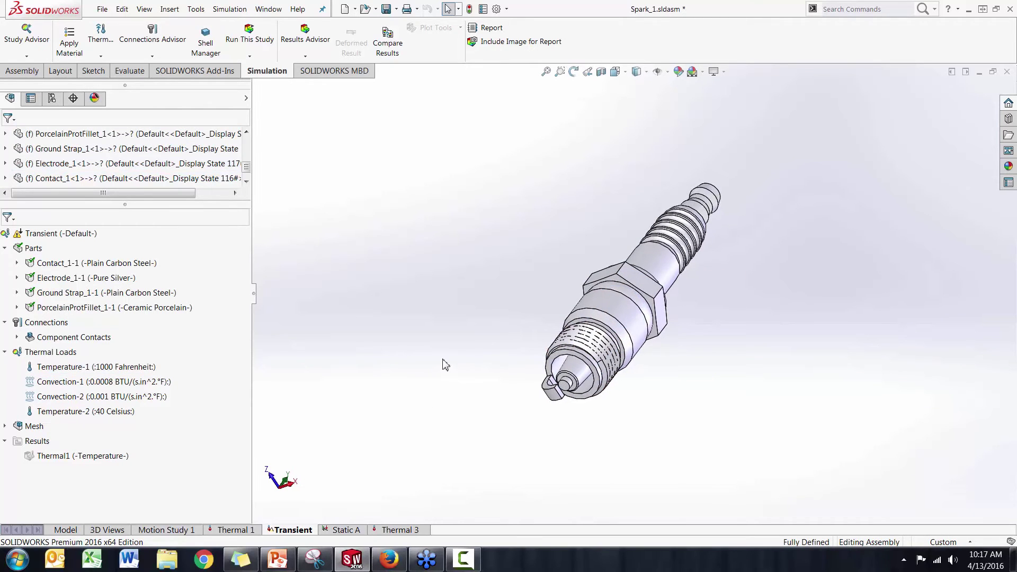
pyautogui.moveTo(522, 259); pyautogui.dragTo(497, 286, button='middle')
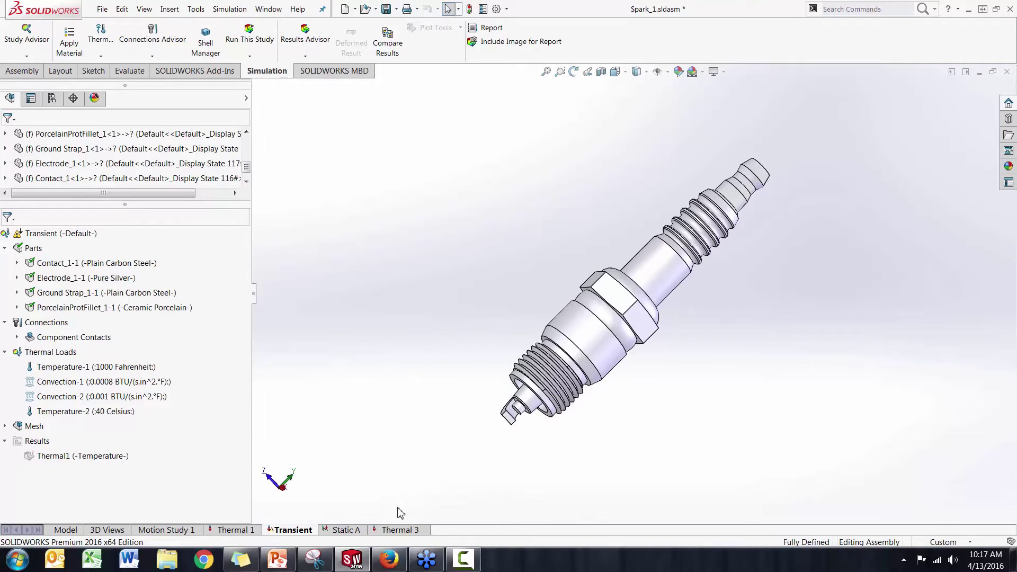
# Switch to the PowerPoint presentation, start the slide show from the current Thermal analysis slide, and advance to the steady-state results
pyautogui.click(277, 559)
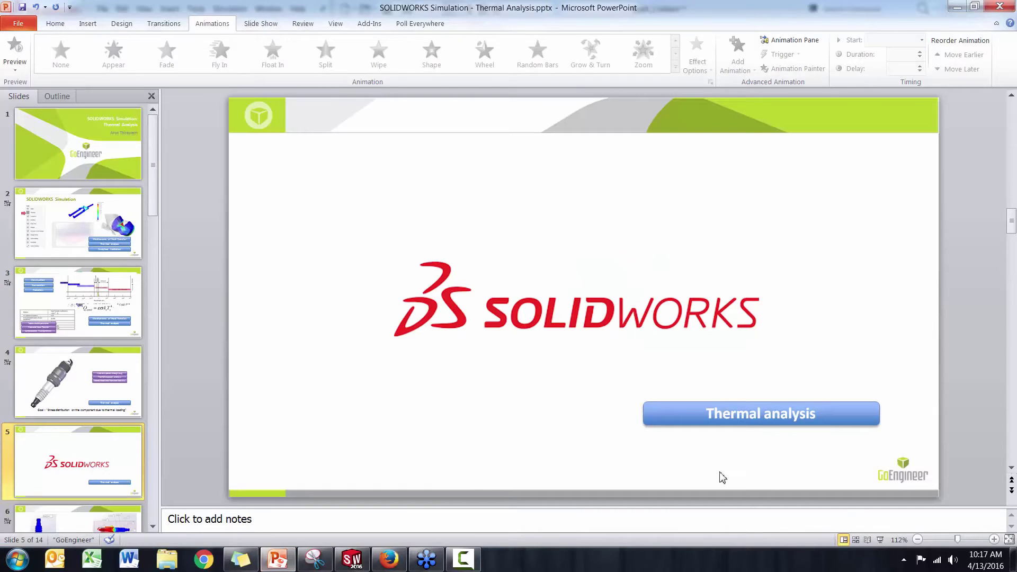
pyautogui.click(881, 540)
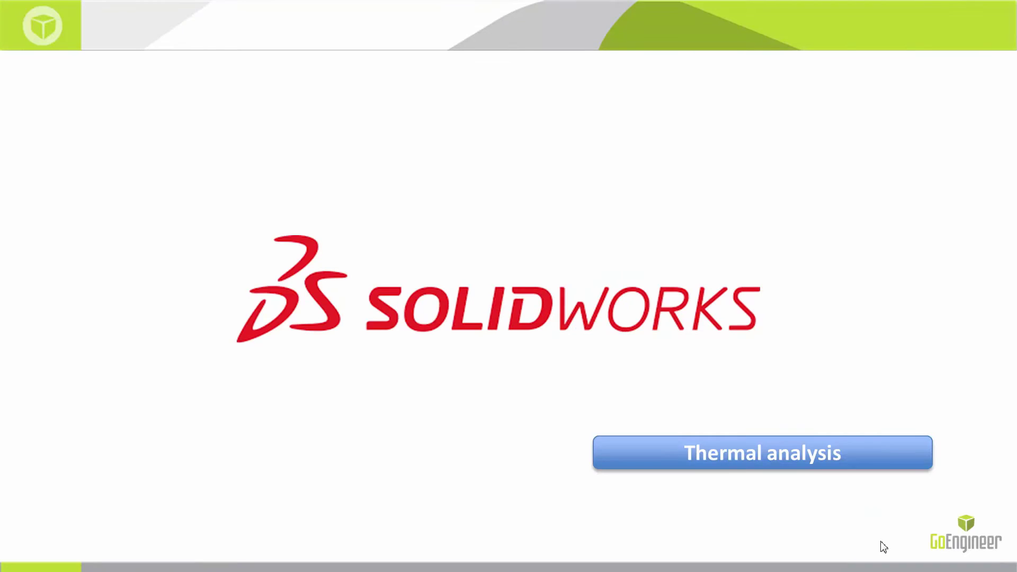
pyautogui.click(884, 546)
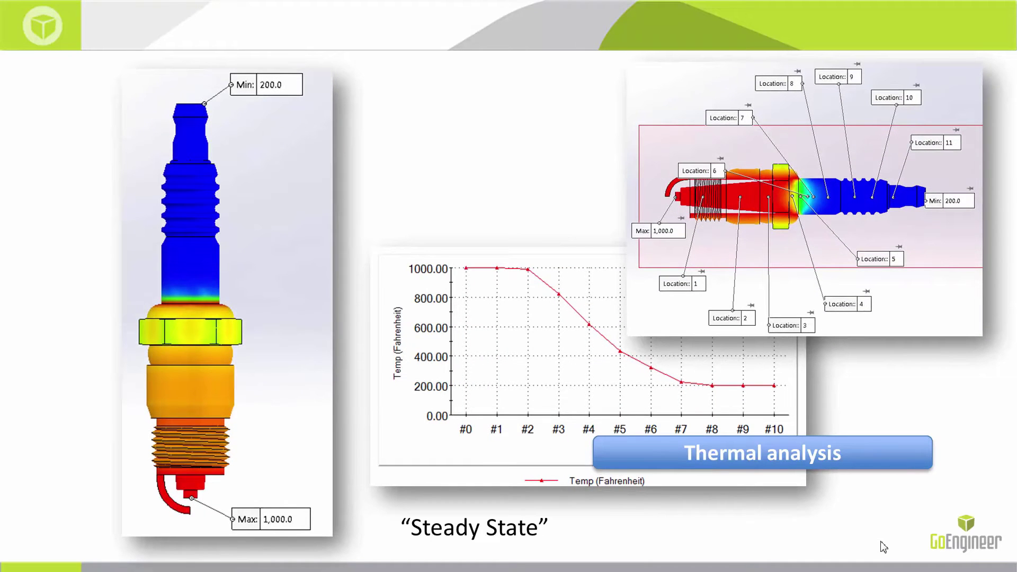
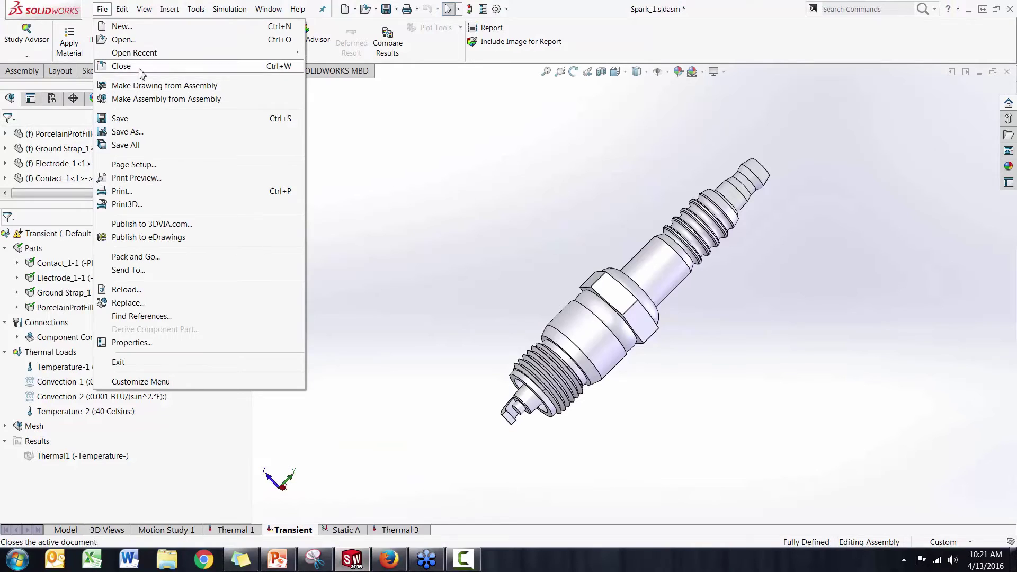
# Close the spark plug assembly and open the recent part ThermalInsulationOpti.SLDPRT
pyautogui.click(140, 66)
pyautogui.click(445, 291)
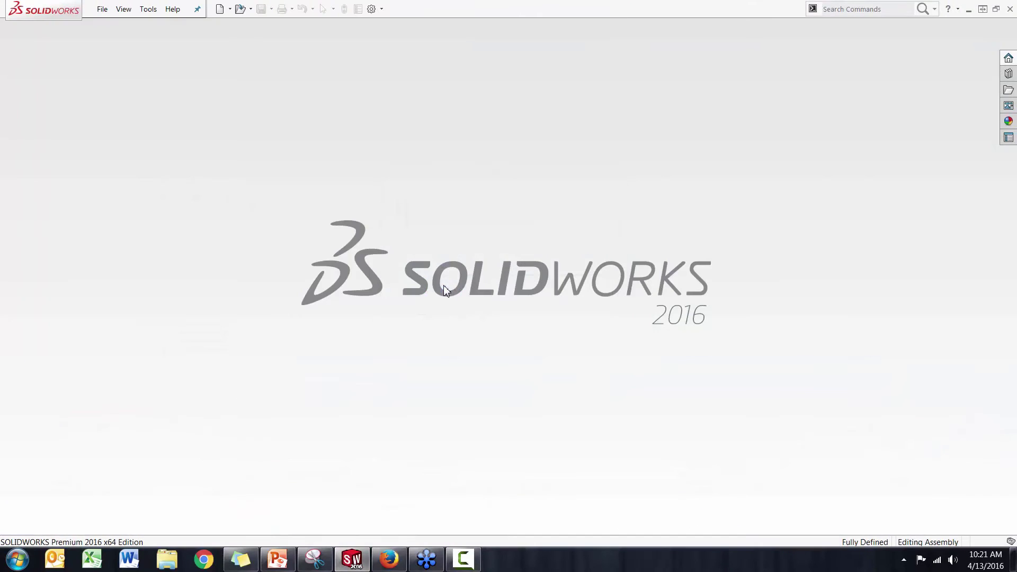
pyautogui.click(100, 9)
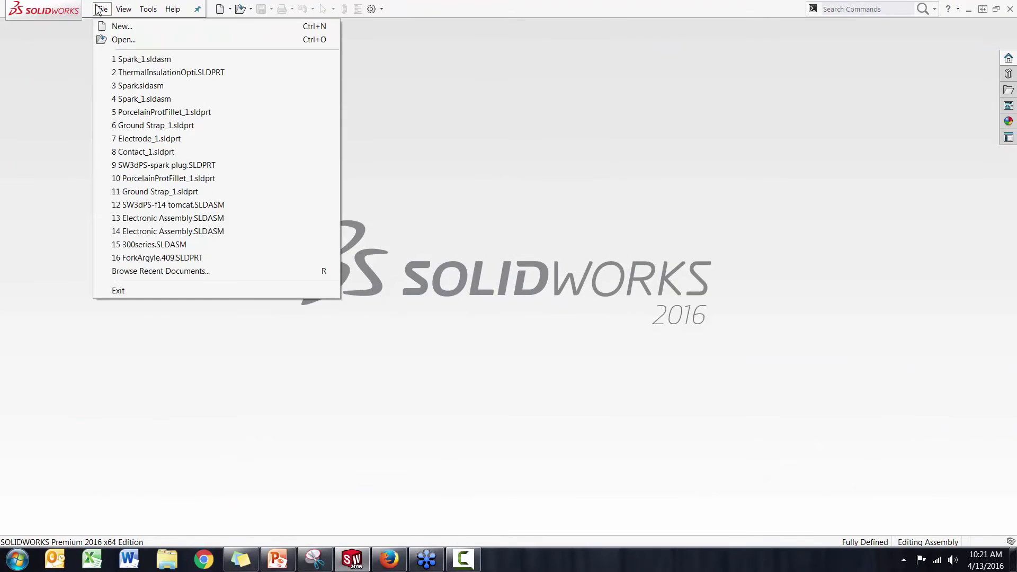
pyautogui.click(147, 74)
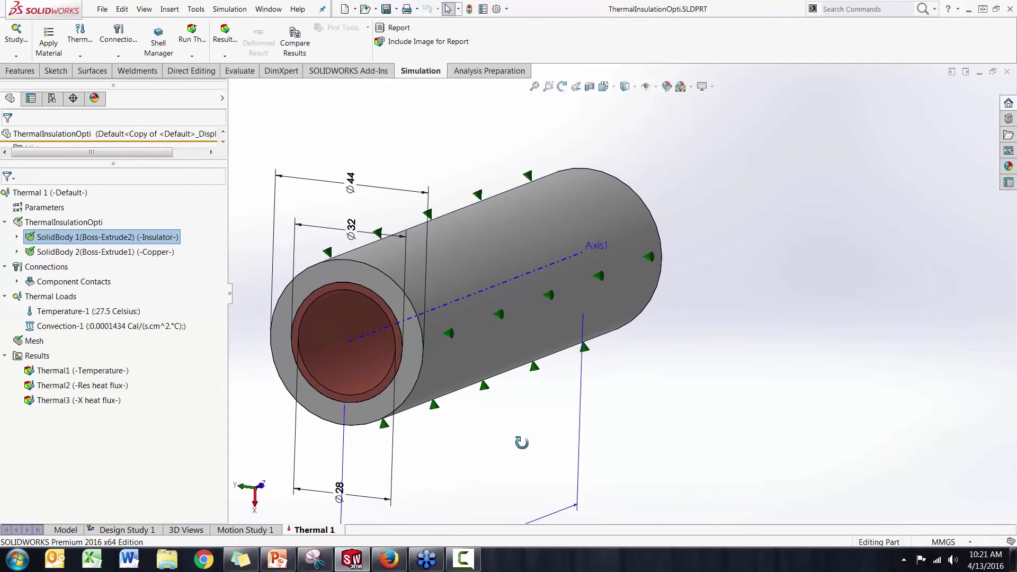
# Review the Insulator material assigned to the outer tube body, including its thermal conductivity and specific heat, and close the material properties
pyautogui.rightClick(147, 244)
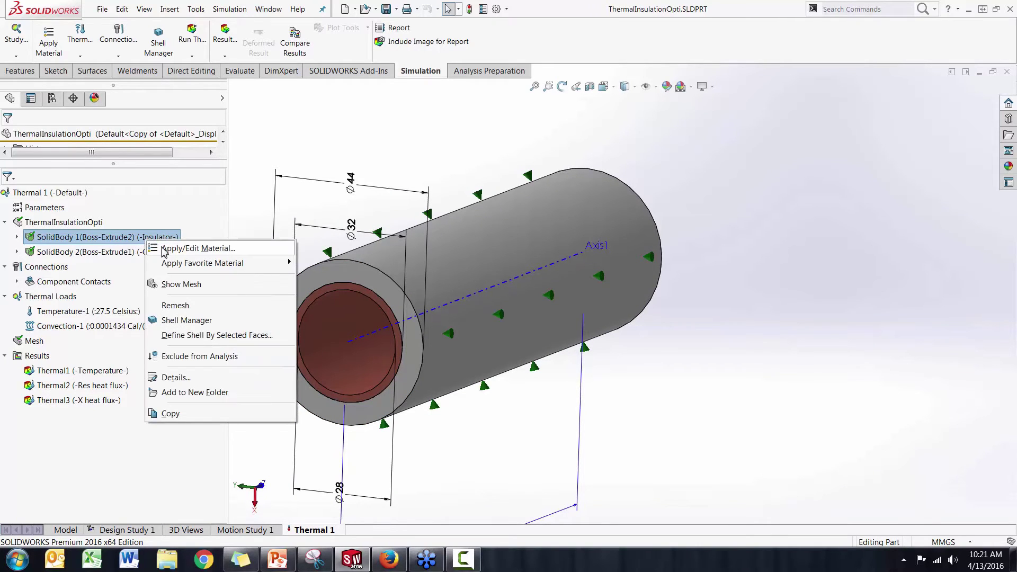
pyautogui.click(163, 249)
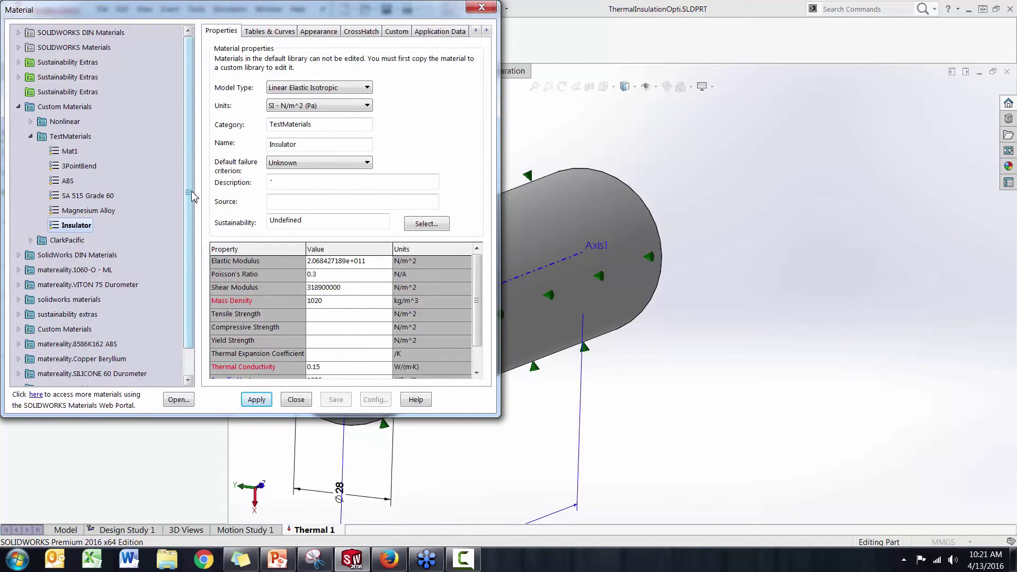
pyautogui.moveTo(192, 197); pyautogui.dragTo(192, 209)
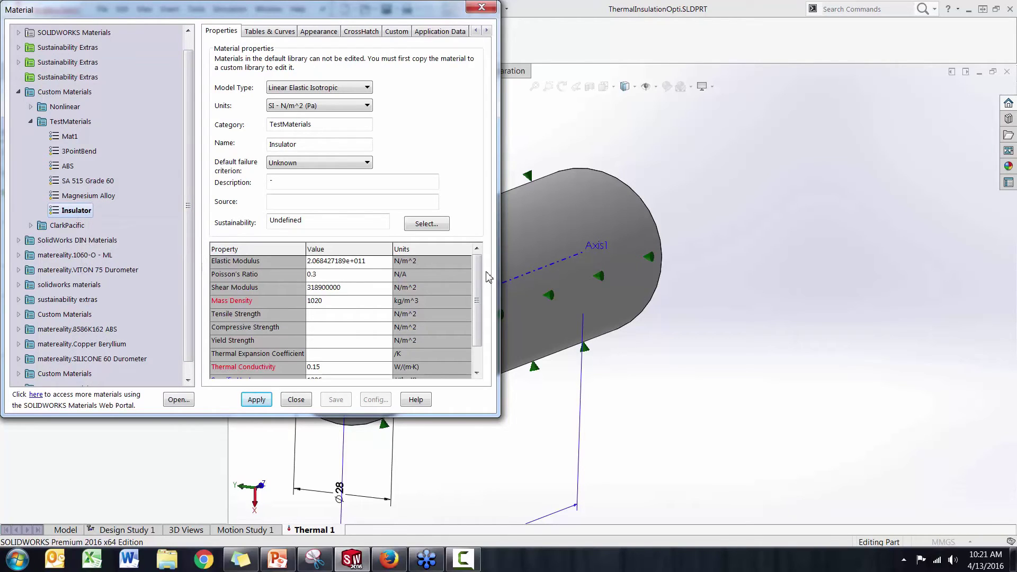
pyautogui.scroll(-1, 476, 278)
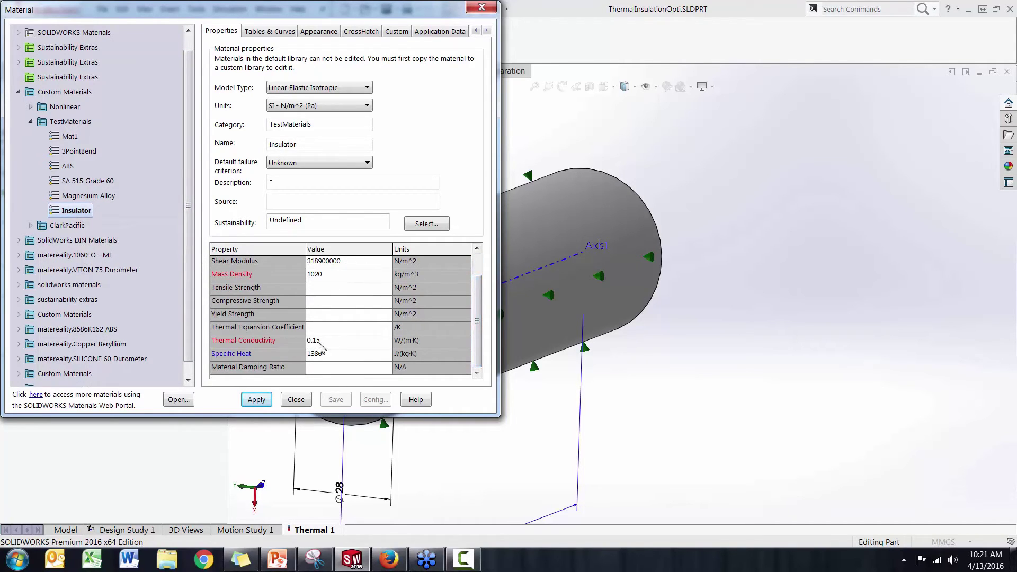
pyautogui.click(294, 400)
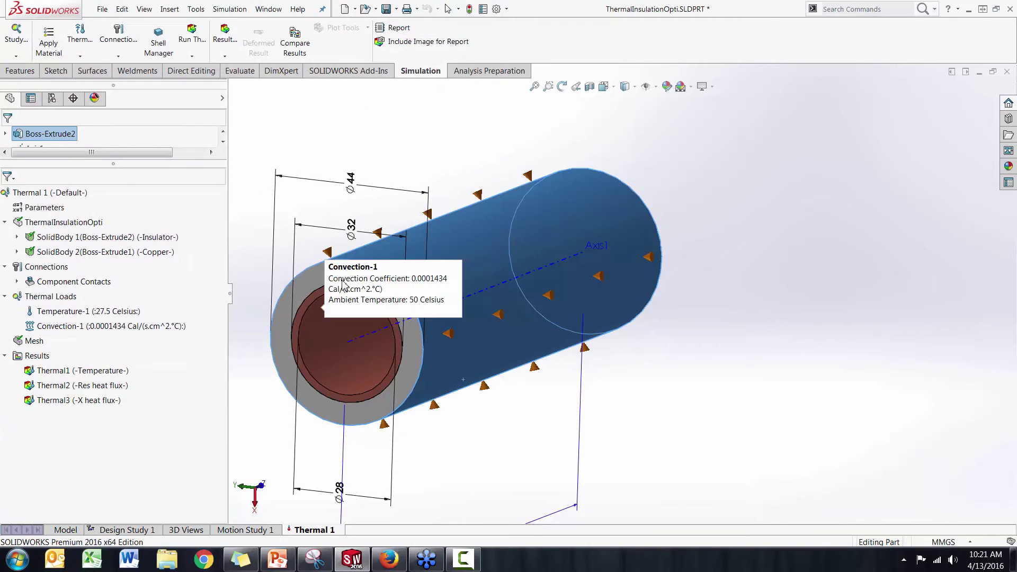
# Examine the Temperature-1 load on the inner copper tube, check its definition, and close it without changes
pyautogui.click(77, 312)
pyautogui.moveTo(255, 400); pyautogui.dragTo(276, 373, button='middle')
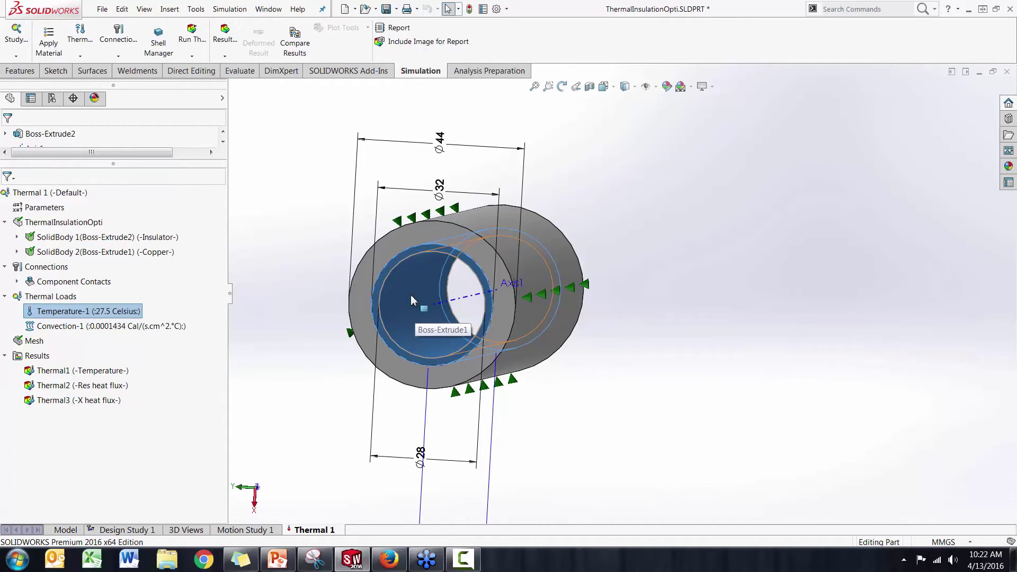
pyautogui.moveTo(411, 300); pyautogui.dragTo(341, 302, button='middle')
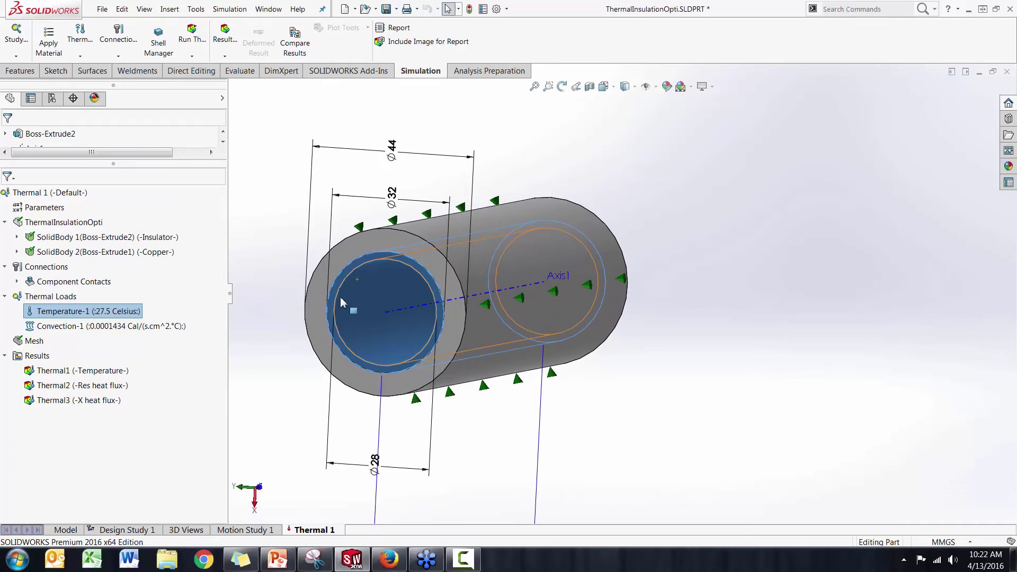
pyautogui.moveTo(413, 297); pyautogui.dragTo(396, 295, button='middle')
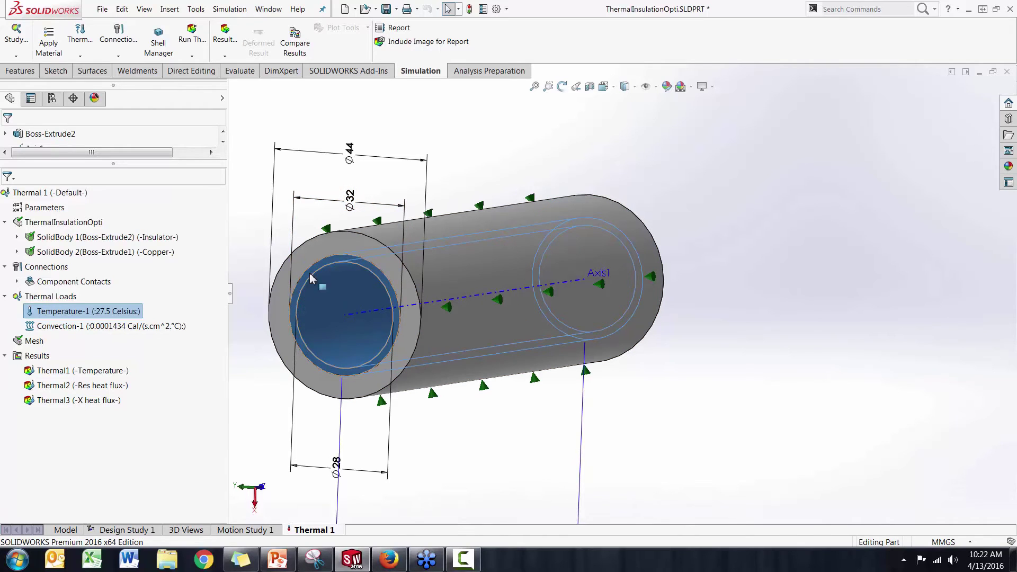
pyautogui.rightClick(133, 311)
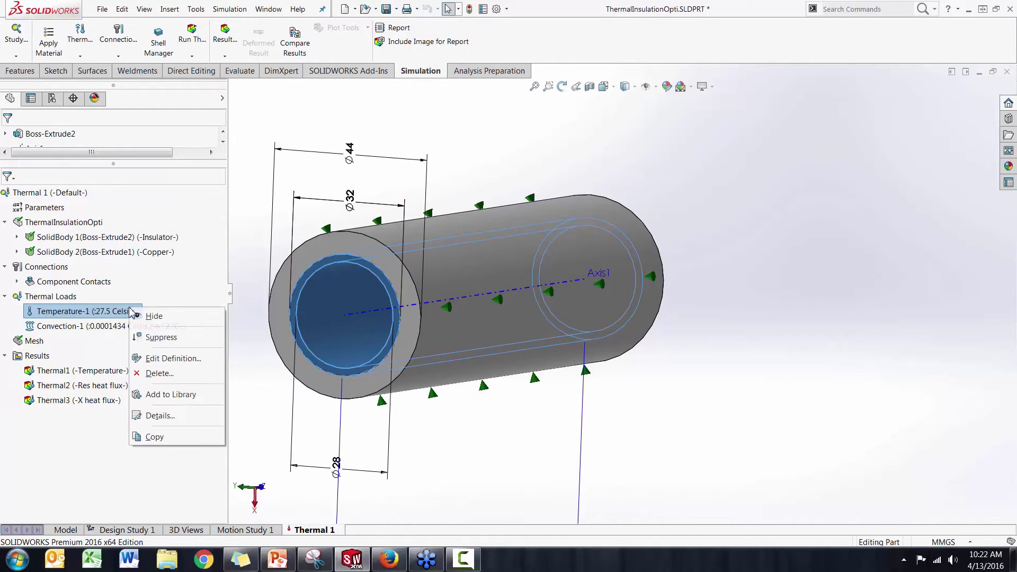
pyautogui.click(162, 357)
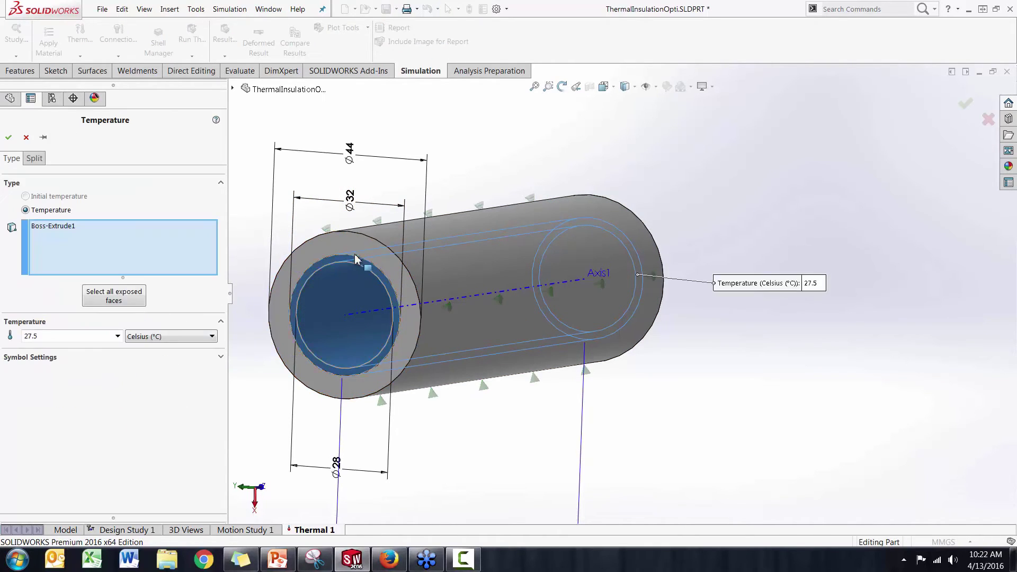
pyautogui.click(26, 138)
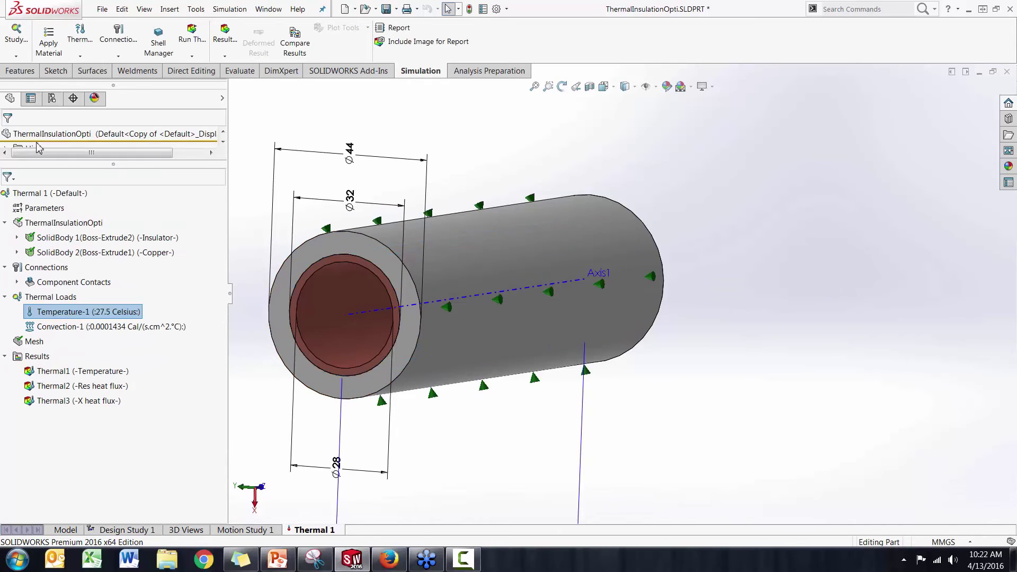
# Open the definition of the Convection-1 load on the outer insulation face and place its callout clear of the tube
pyautogui.click(142, 327)
pyautogui.rightClick(142, 331)
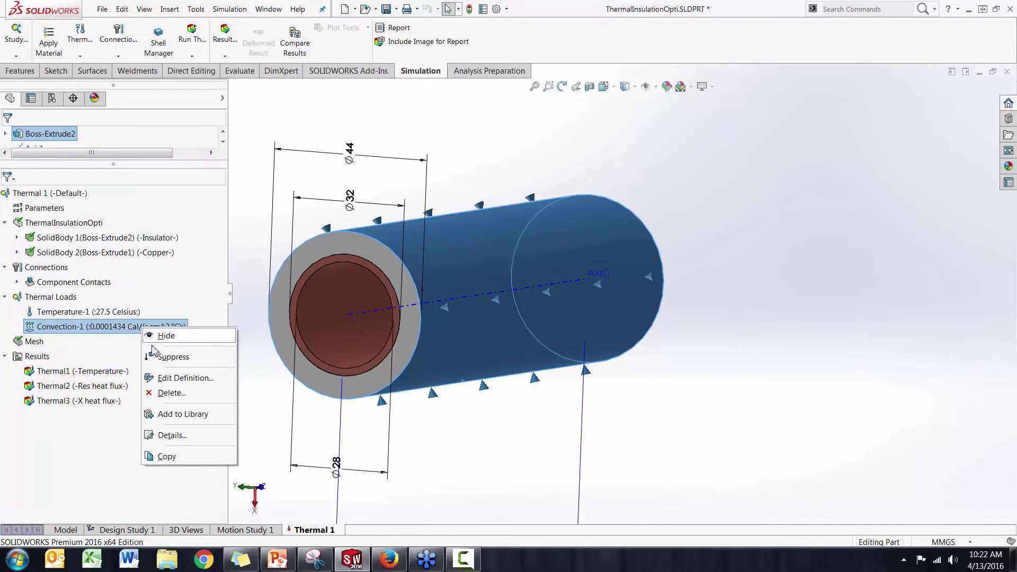
pyautogui.click(161, 377)
pyautogui.moveTo(268, 392); pyautogui.dragTo(272, 415, button='middle')
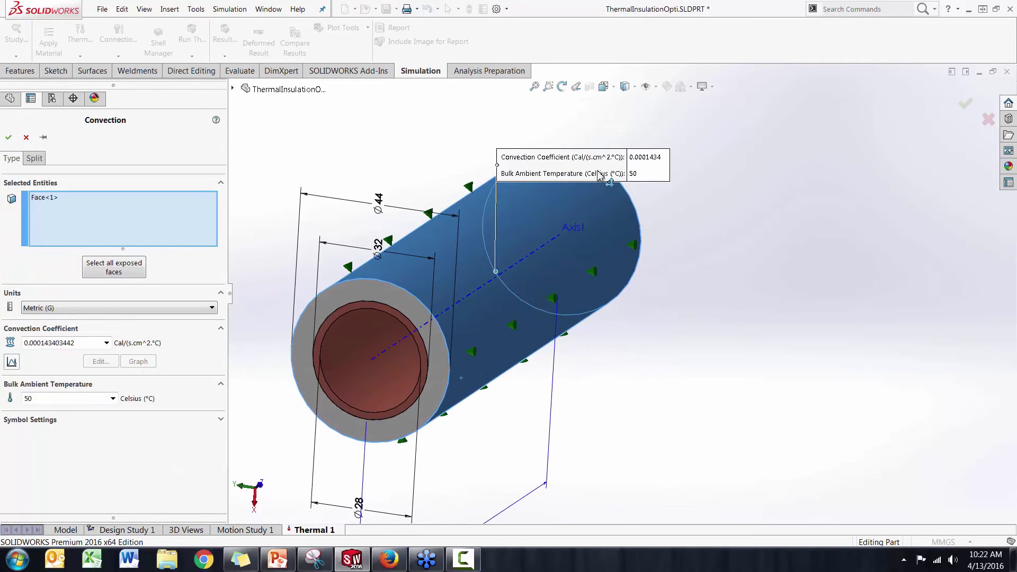
pyautogui.moveTo(599, 175); pyautogui.dragTo(788, 286)
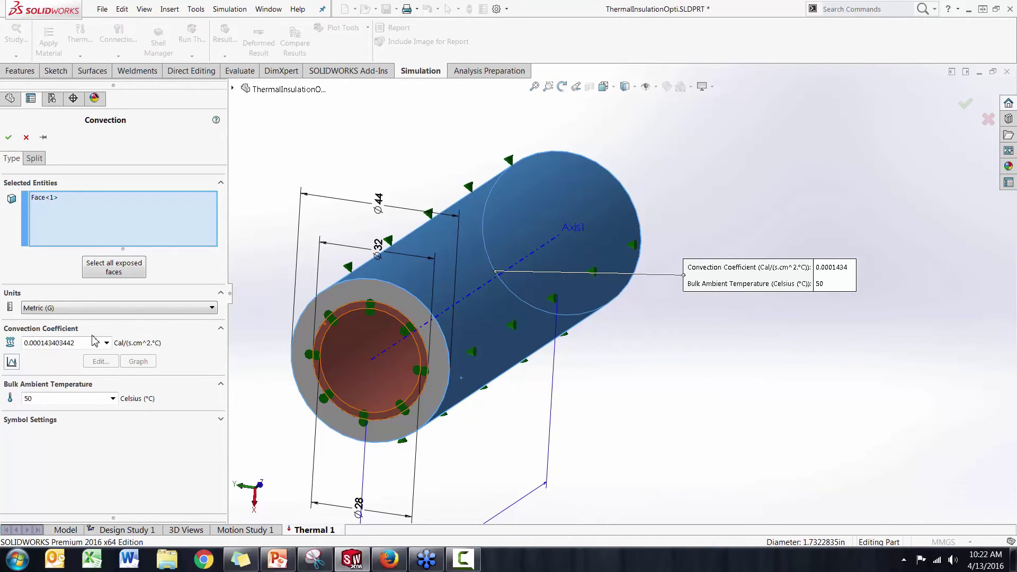
# Display the convection coefficient and bulk ambient temperature in SI units, and cancel the Convection-1 definition
pyautogui.click(125, 307)
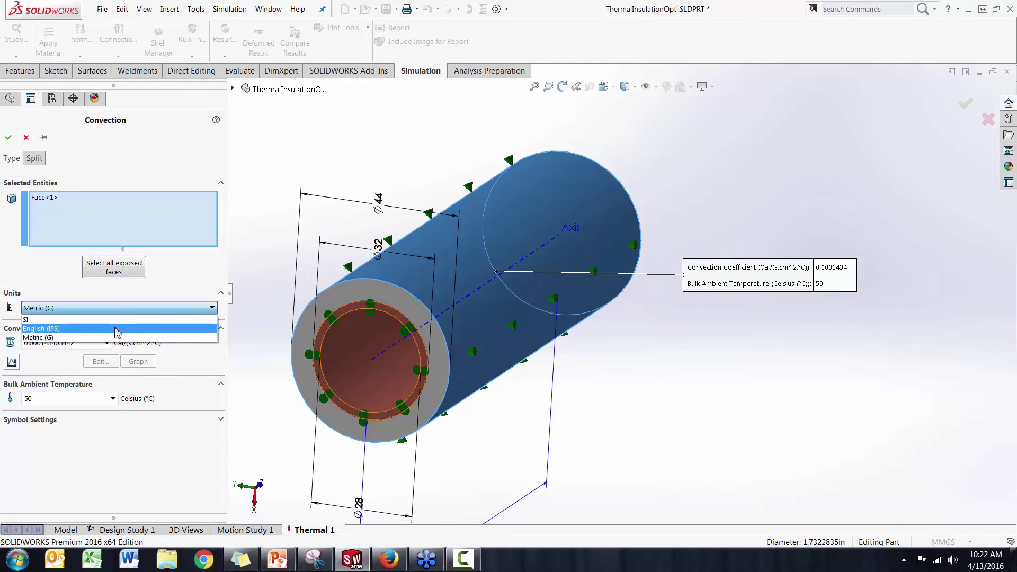
pyautogui.click(90, 339)
pyautogui.click(125, 308)
pyautogui.click(110, 332)
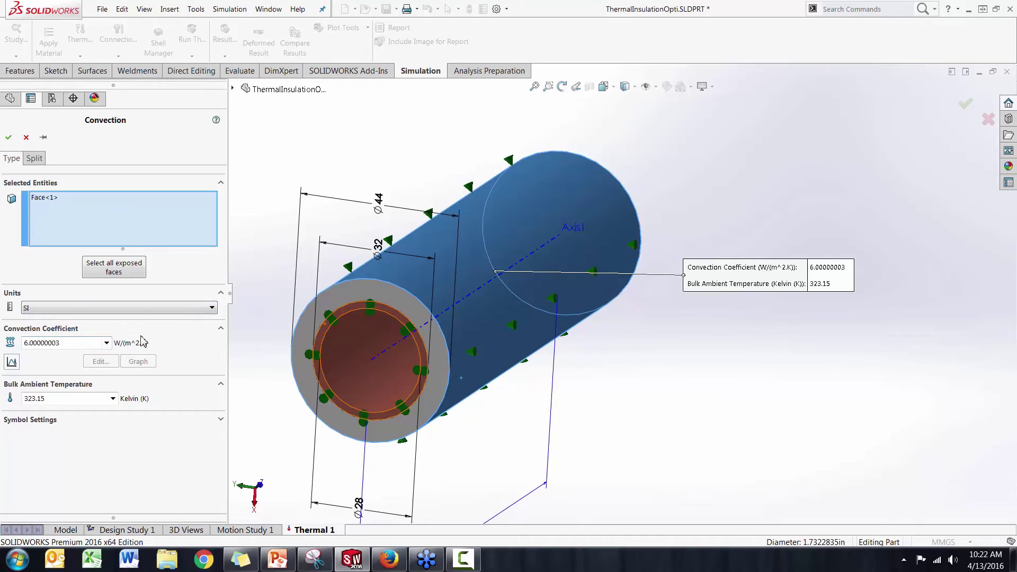
pyautogui.click(26, 138)
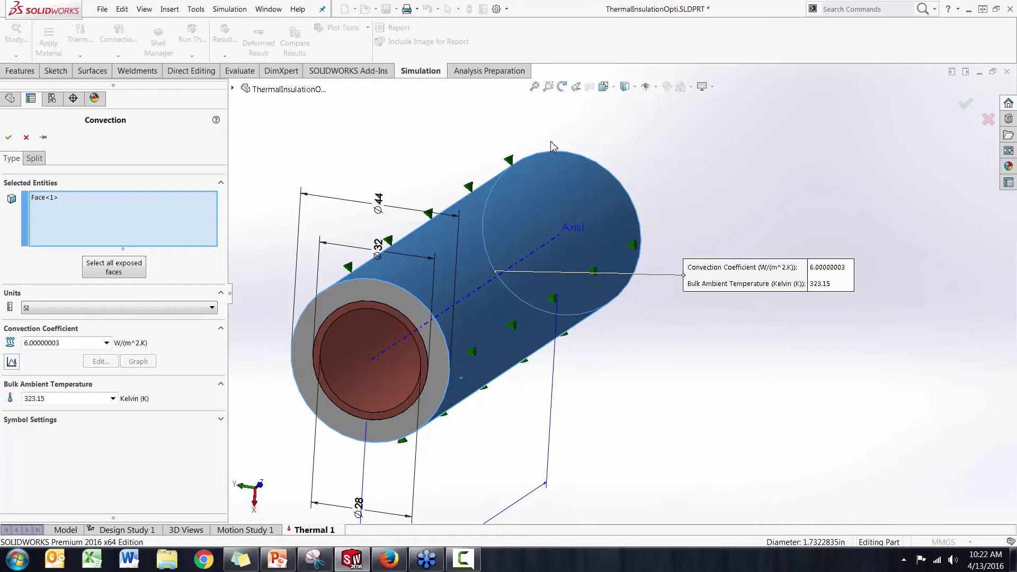
pyautogui.click(25, 139)
# Show the Thermal1 temperature plot, compare it with the Thermal2 resultant heat flux plot, and return to the temperature plot
pyautogui.click(277, 170)
pyautogui.moveTo(277, 170); pyautogui.dragTo(279, 164, button='middle')
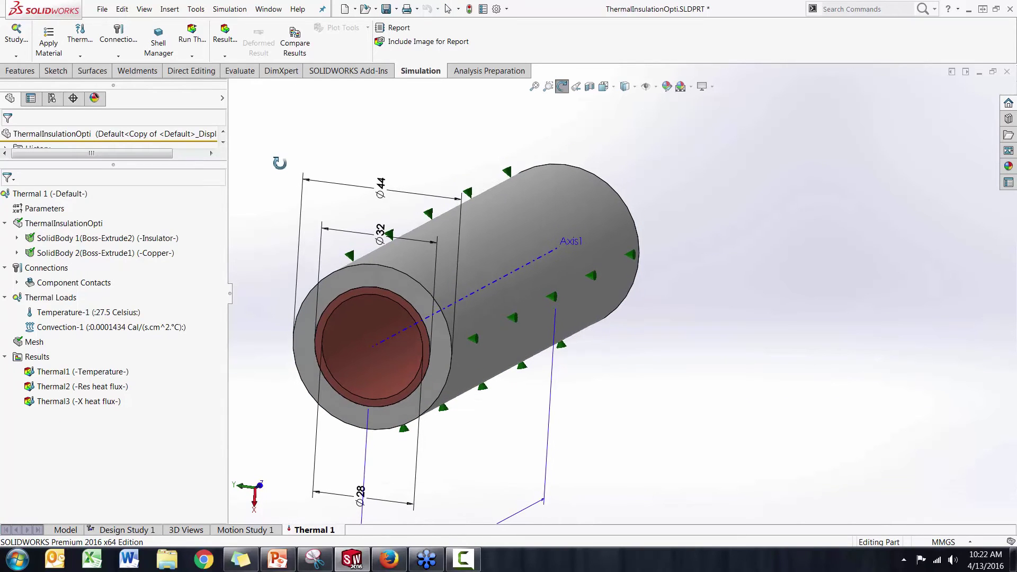
pyautogui.doubleClick(94, 373)
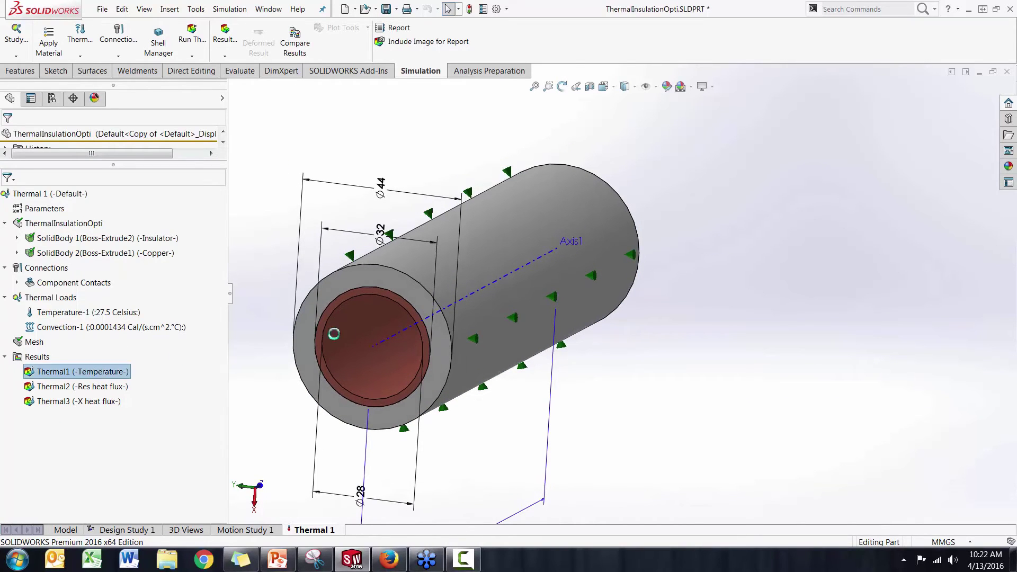
pyautogui.moveTo(726, 325)
pyautogui.mouseDown(button='middle')
pyautogui.moveTo(749, 297)
pyautogui.moveTo(772, 293)
pyautogui.moveTo(765, 282)
pyautogui.moveTo(716, 319)
pyautogui.mouseUp(button='middle')
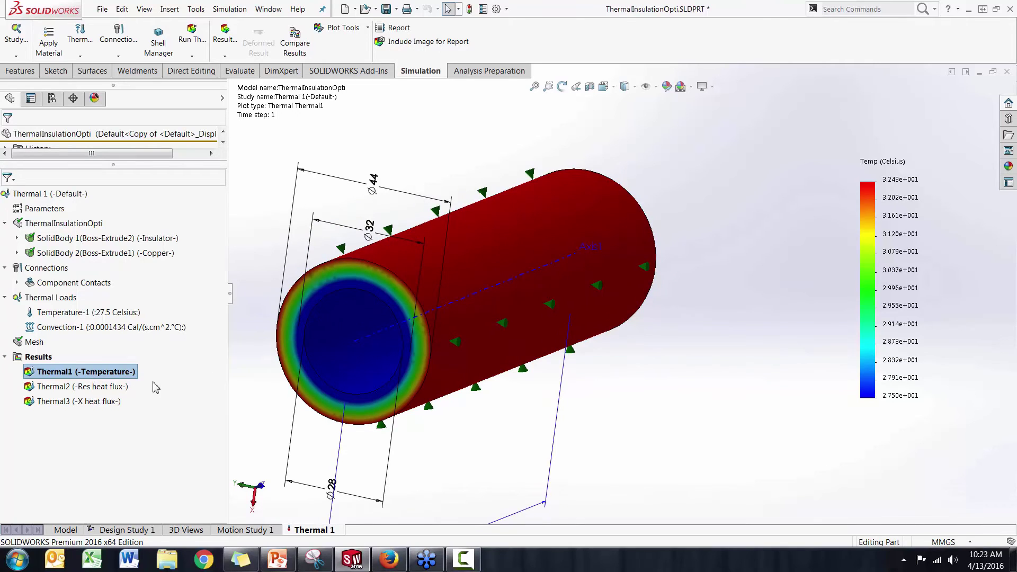
pyautogui.doubleClick(112, 386)
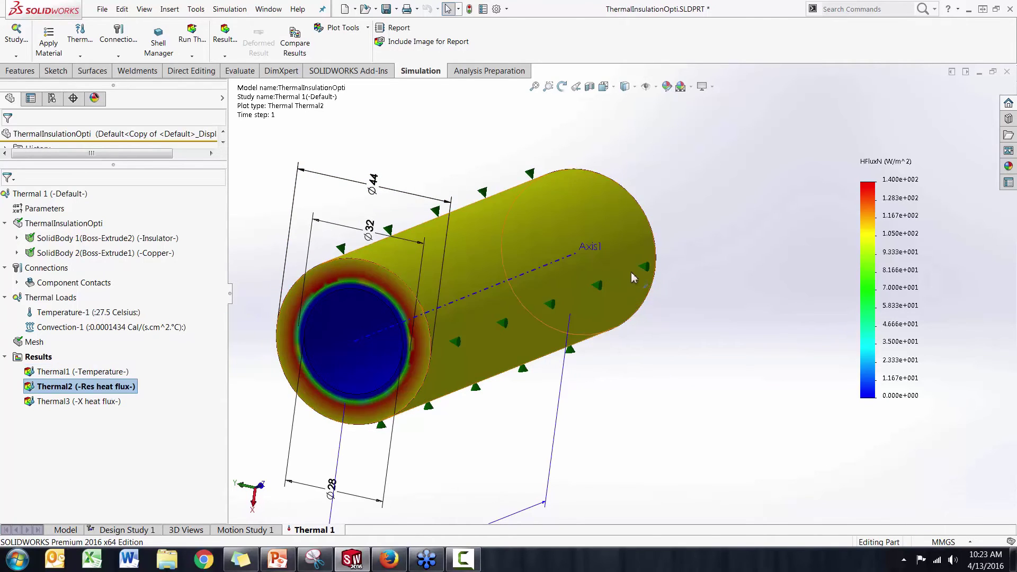
pyautogui.doubleClick(110, 373)
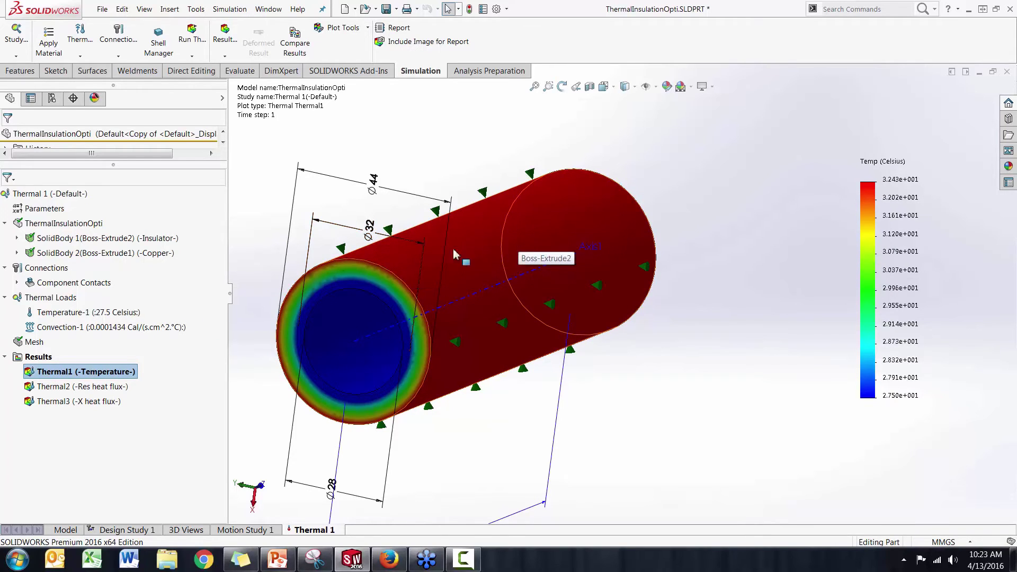
# List the heat power through the outer cylindrical insulation face and place the result callout clear of the tube
pyautogui.rightClick(33, 359)
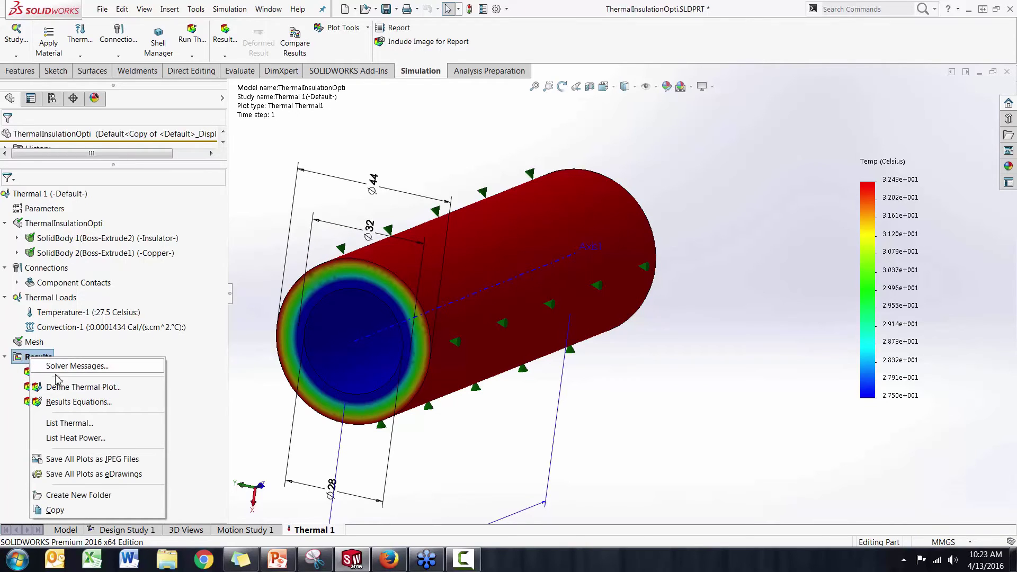
pyautogui.click(100, 440)
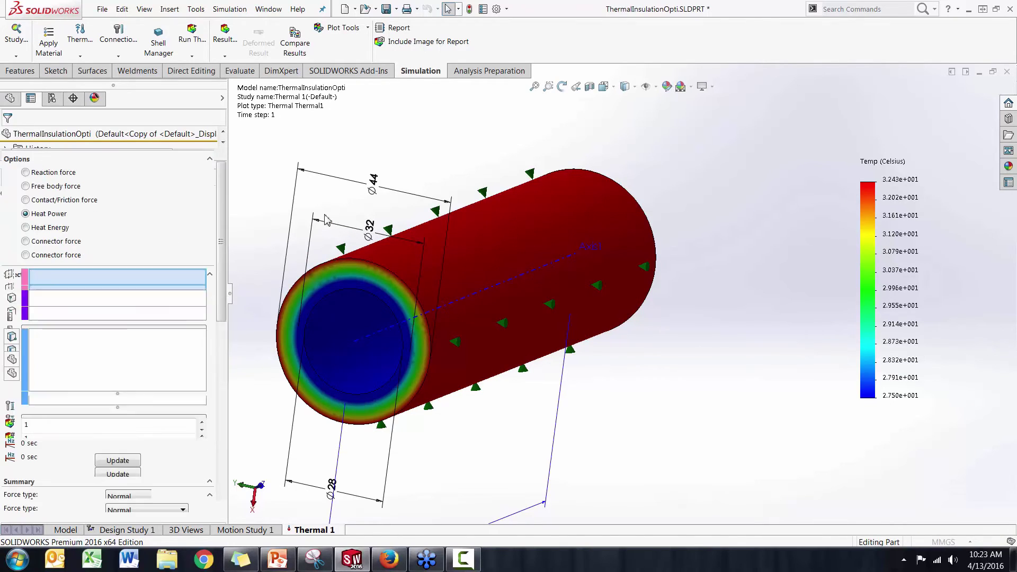
pyautogui.click(473, 228)
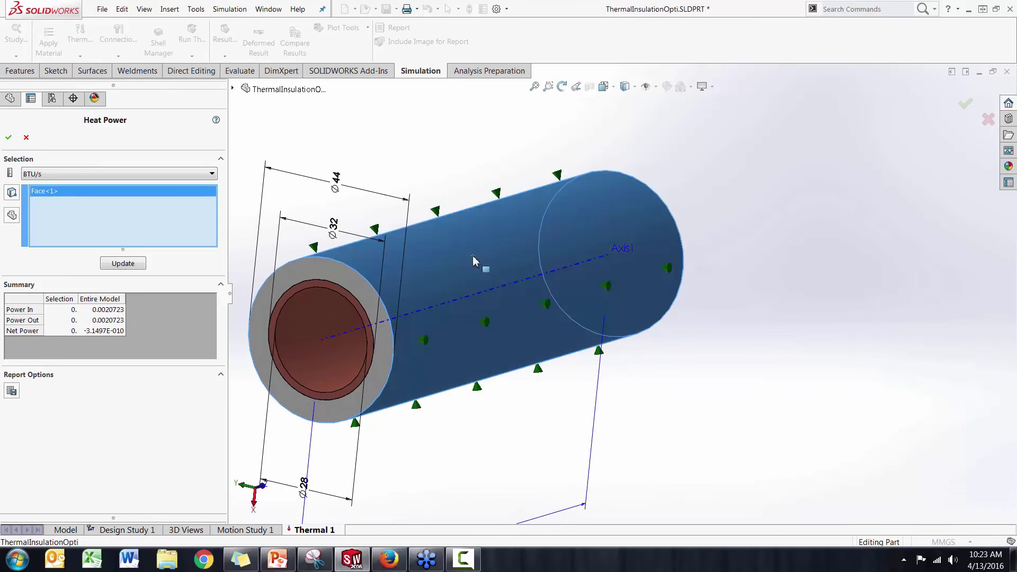
pyautogui.moveTo(445, 154); pyautogui.dragTo(466, 147, button='middle')
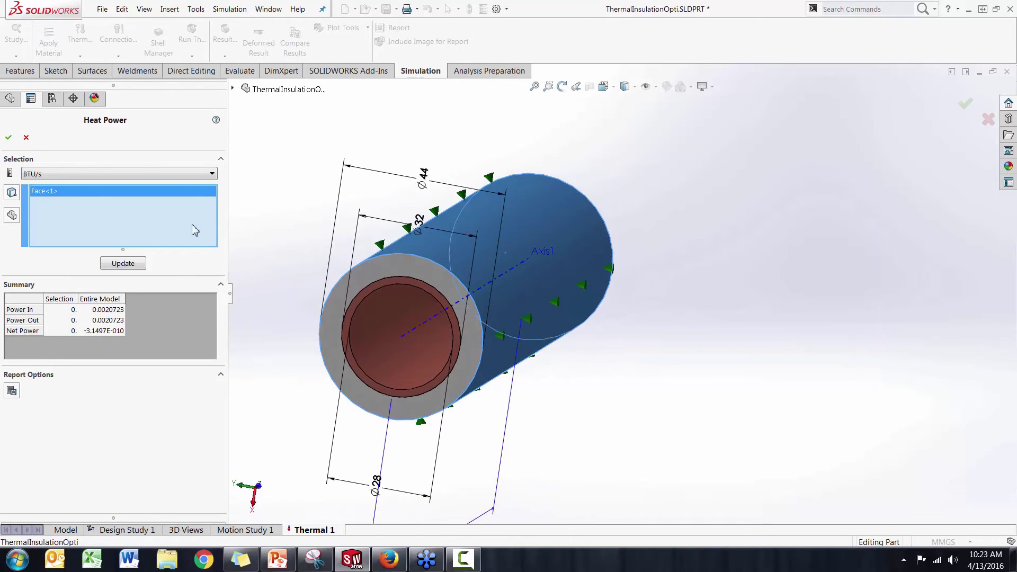
pyautogui.click(132, 264)
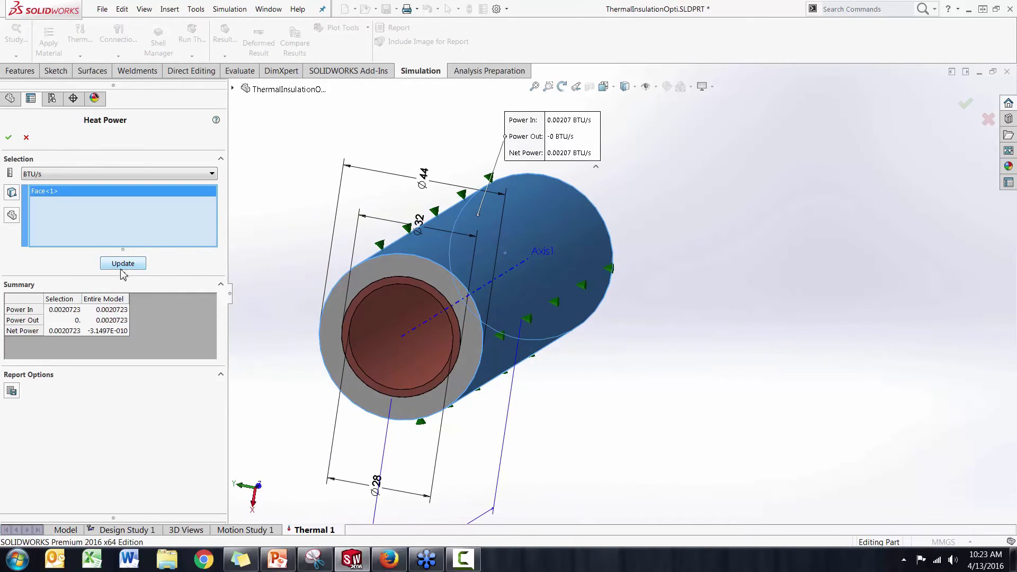
pyautogui.moveTo(524, 151); pyautogui.dragTo(382, 140)
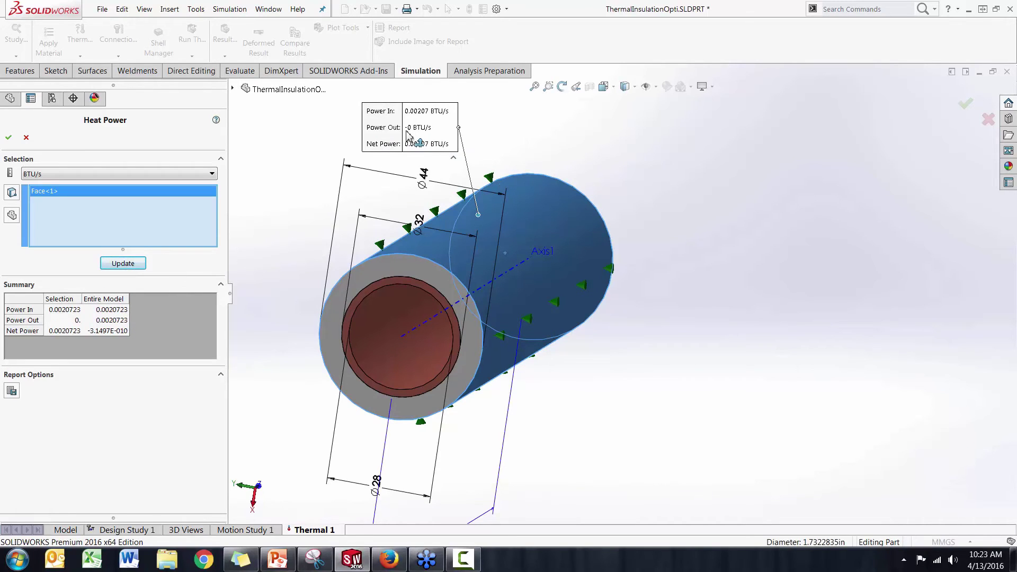
# Set the heat power units to Watt, review the selection and entire-model values, and close the heat power listing
pyautogui.click(107, 174)
pyautogui.click(88, 213)
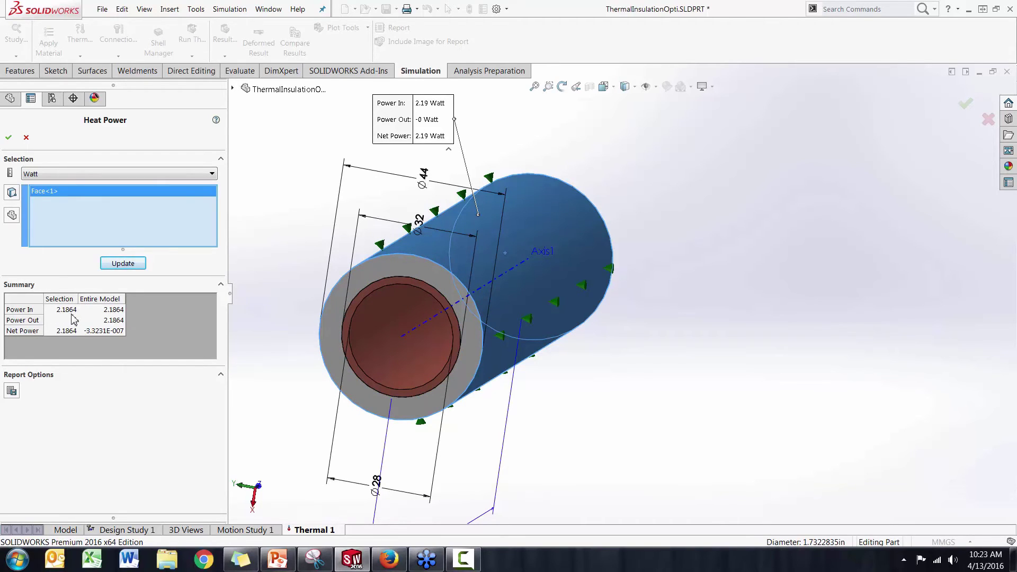
pyautogui.moveTo(275, 317); pyautogui.dragTo(329, 312, button='middle')
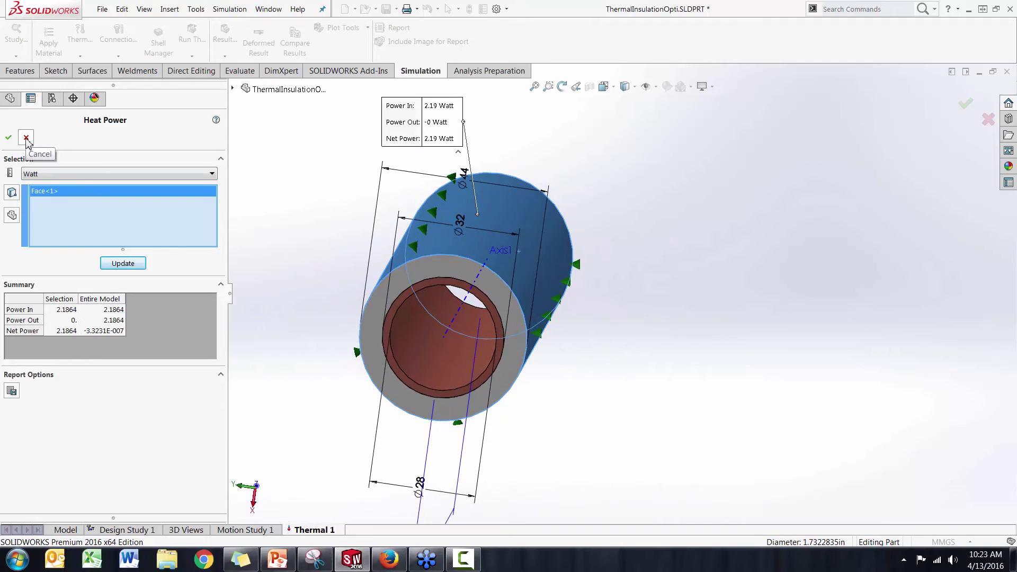
pyautogui.moveTo(418, 127); pyautogui.dragTo(373, 137)
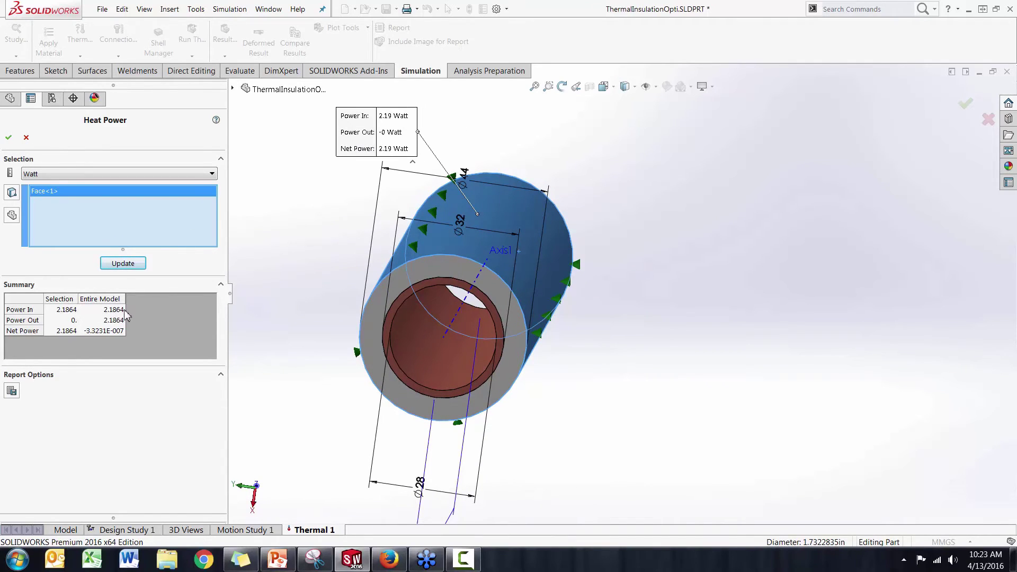
pyautogui.moveTo(339, 275); pyautogui.dragTo(306, 254, button='middle')
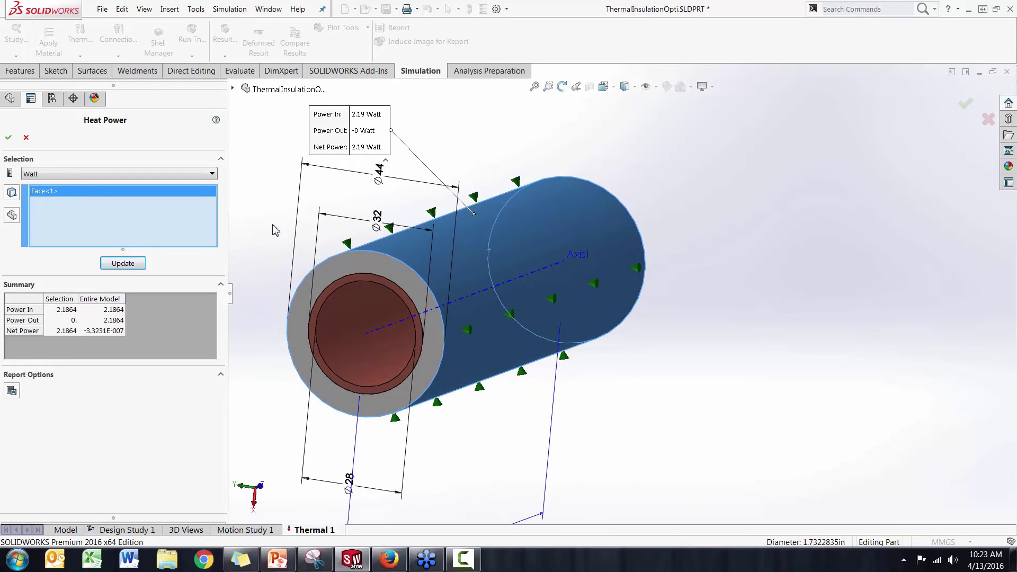
pyautogui.click(8, 137)
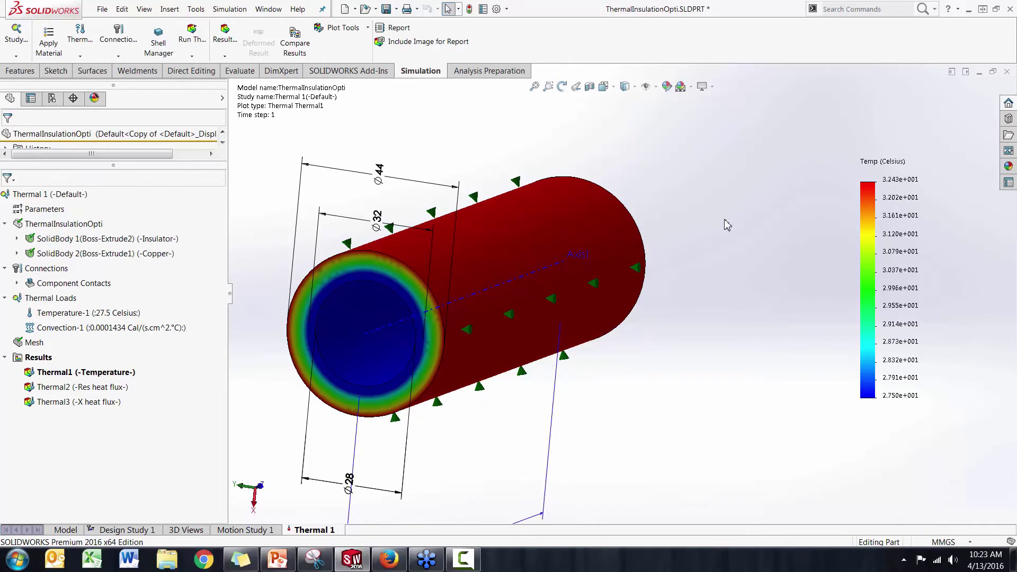
# Switch to the PowerPoint presentation and start the slide show from the Analytical Validation slide
pyautogui.moveTo(640, 404); pyautogui.dragTo(637, 403, button='middle')
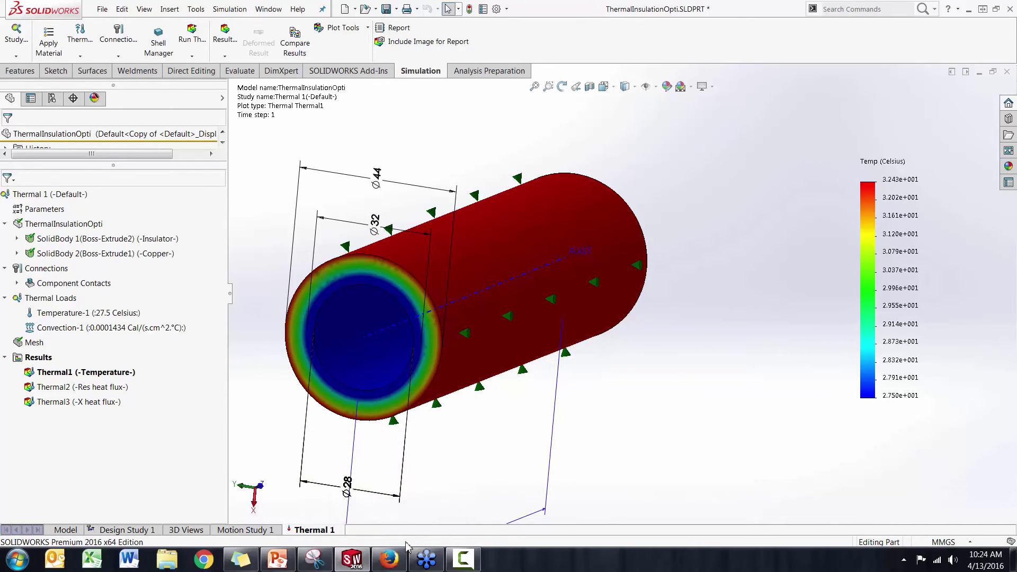
pyautogui.click(281, 564)
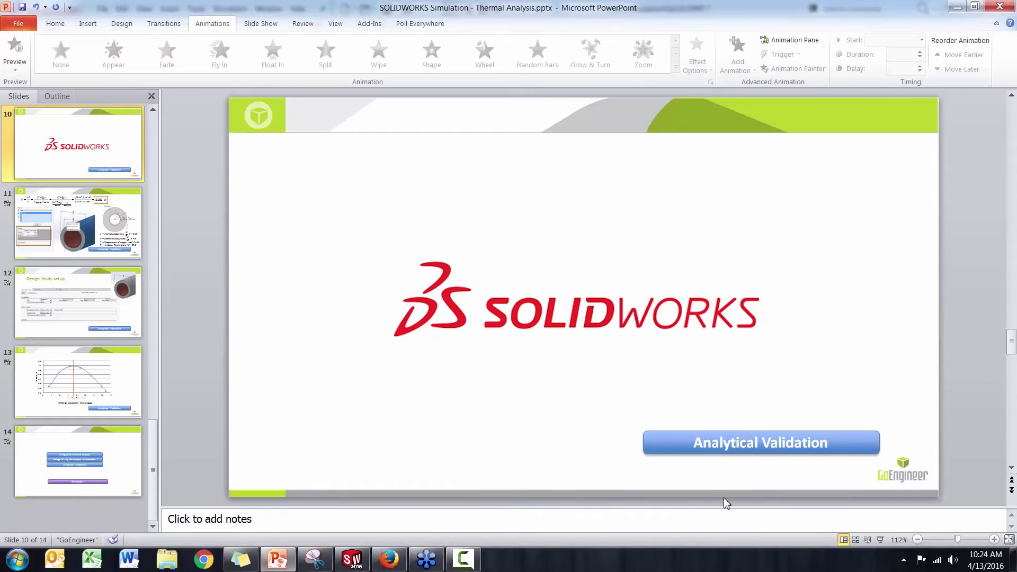
pyautogui.click(880, 539)
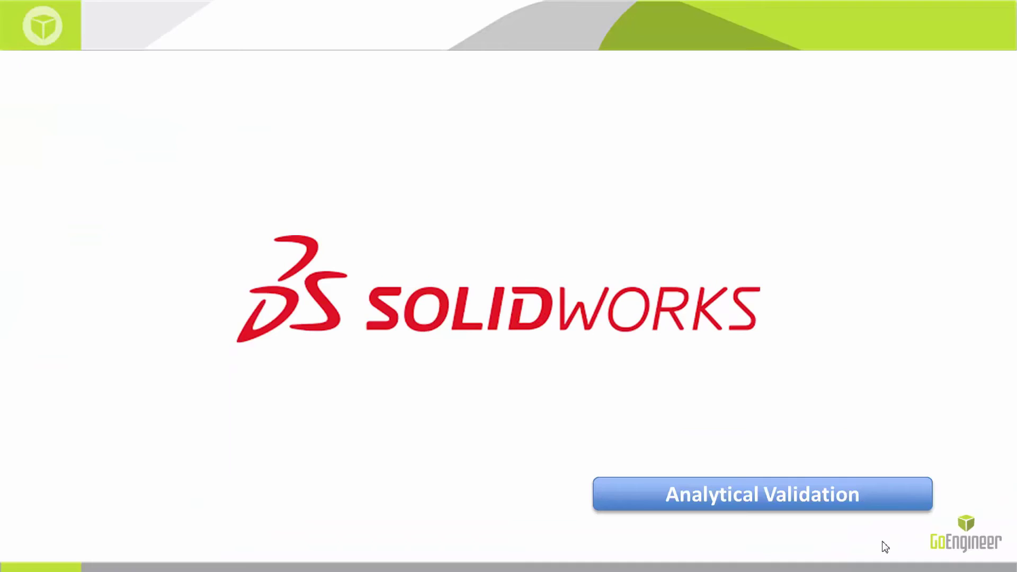
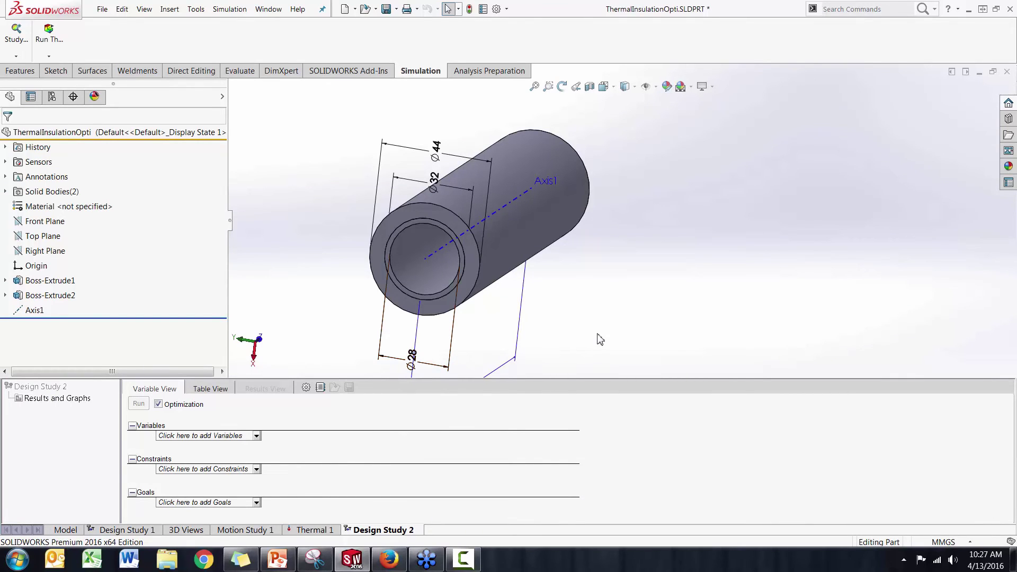
# Review the OD parameter linked to the insulation's outer diameter in the parameter list, and close it without adding a parameter
pyautogui.moveTo(598, 335)
pyautogui.mouseDown(button='middle')
pyautogui.moveTo(585, 332)
pyautogui.moveTo(596, 319)
pyautogui.mouseUp(button='middle')
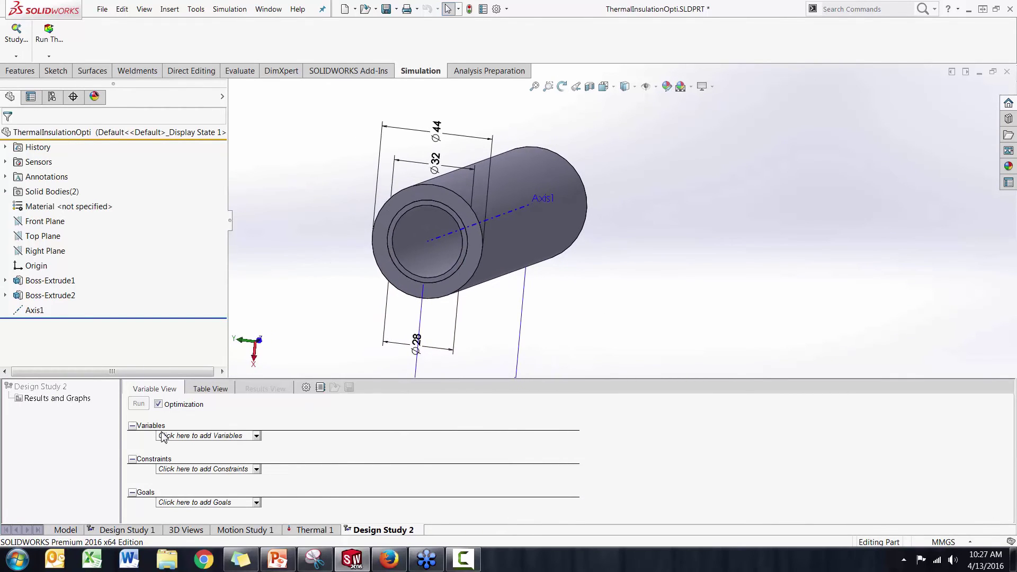
pyautogui.click(195, 437)
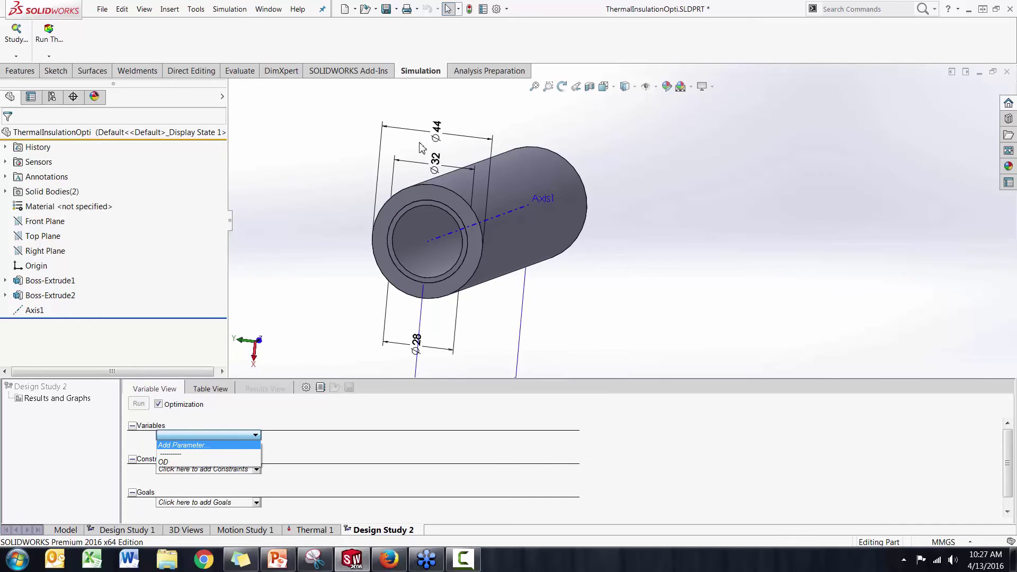
pyautogui.click(198, 450)
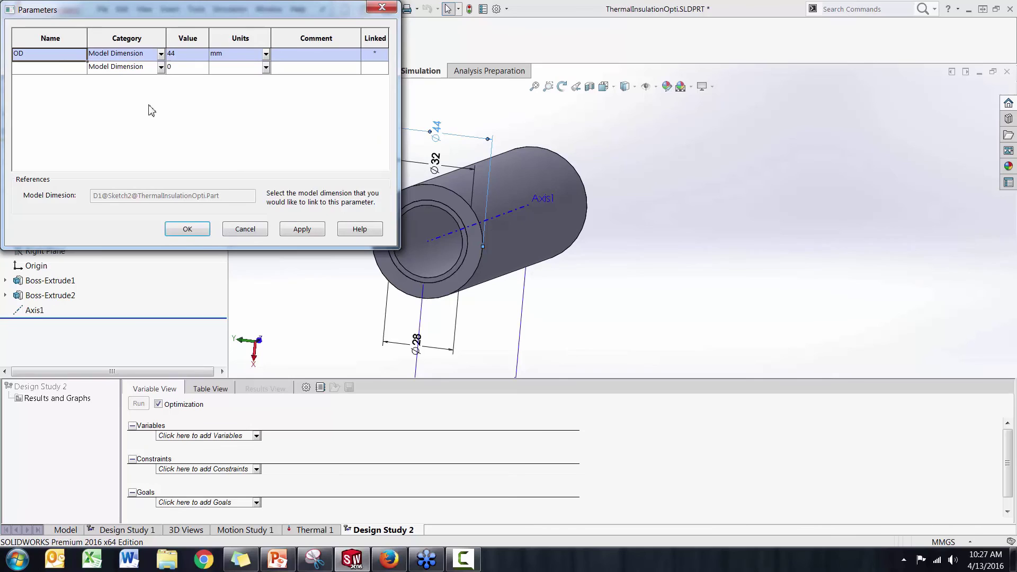
pyautogui.click(47, 67)
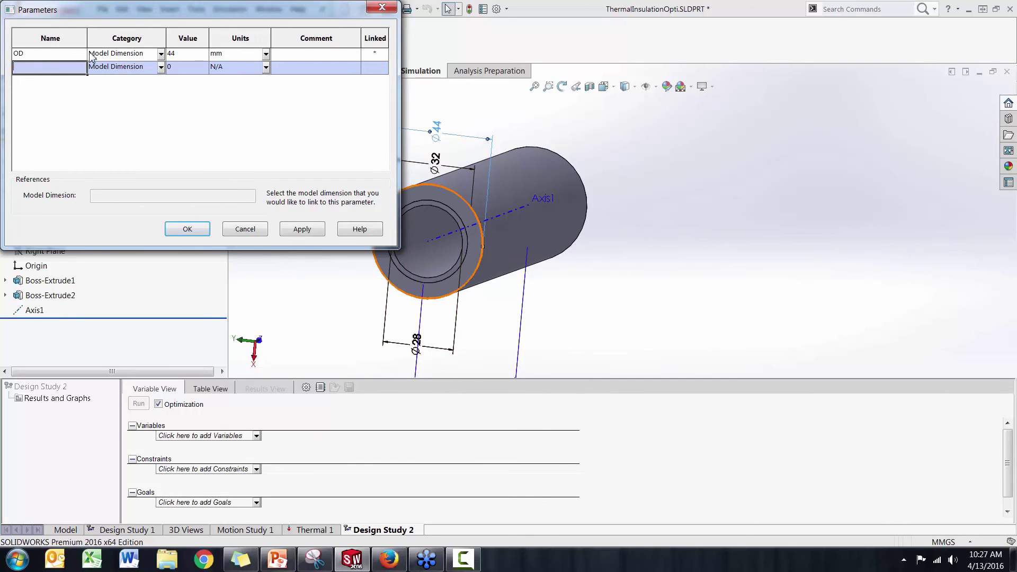
pyautogui.click(250, 233)
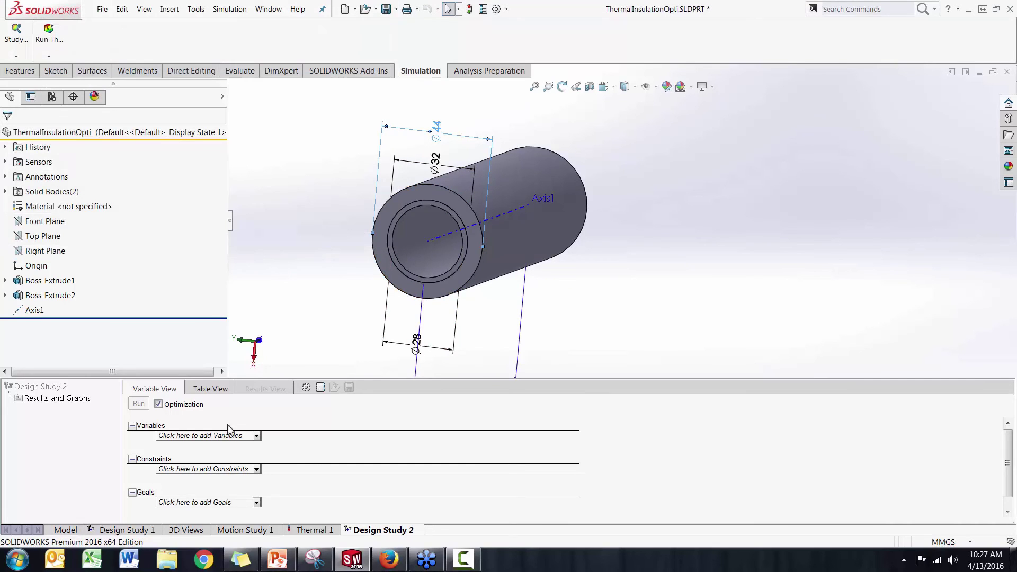
# Add OD as a range-with-step variable in Design Study 2, with minimum 39 mm, maximum 69 mm and step 5 mm
pyautogui.click(228, 435)
pyautogui.click(210, 461)
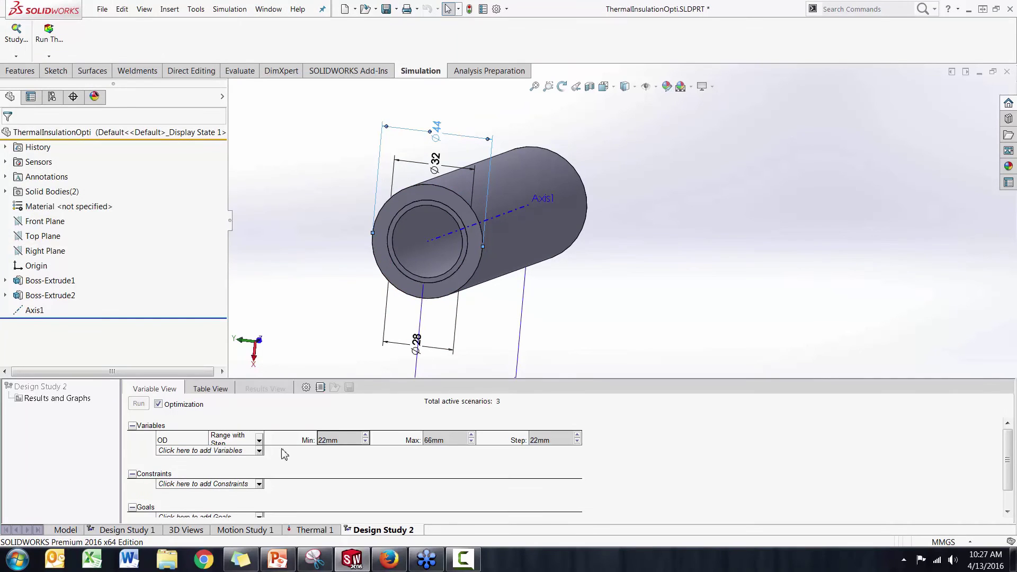
pyautogui.click(365, 434)
pyautogui.moveTo(348, 440); pyautogui.dragTo(280, 439)
pyautogui.write('39')
pyautogui.click(444, 440)
pyautogui.click(545, 439)
pyautogui.write('5')
pyautogui.click(446, 441)
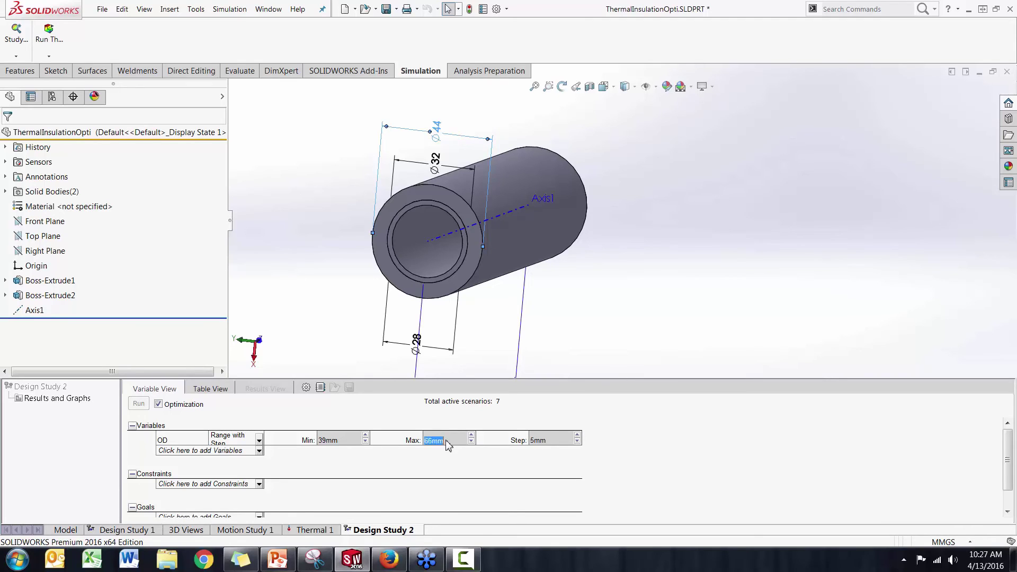
pyautogui.write('69')
pyautogui.click(678, 453)
pyautogui.click(229, 489)
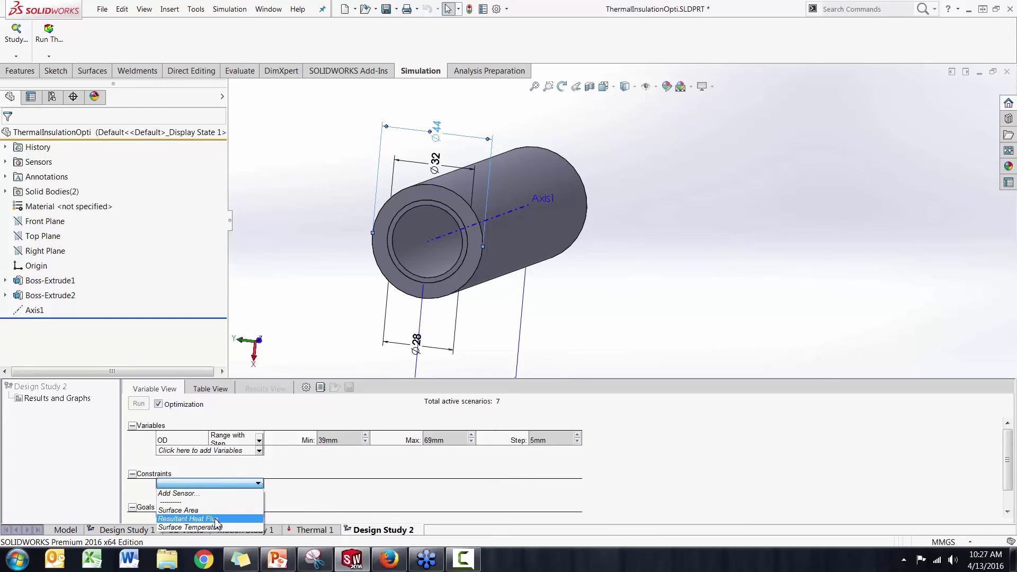
pyautogui.click(238, 495)
pyautogui.click(143, 174)
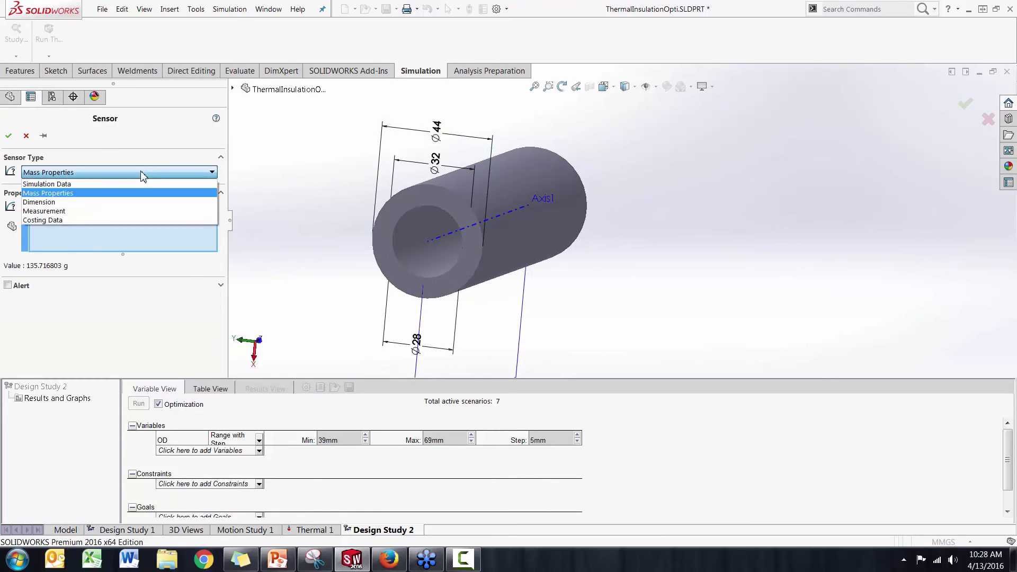
pyautogui.click(99, 184)
pyautogui.click(126, 225)
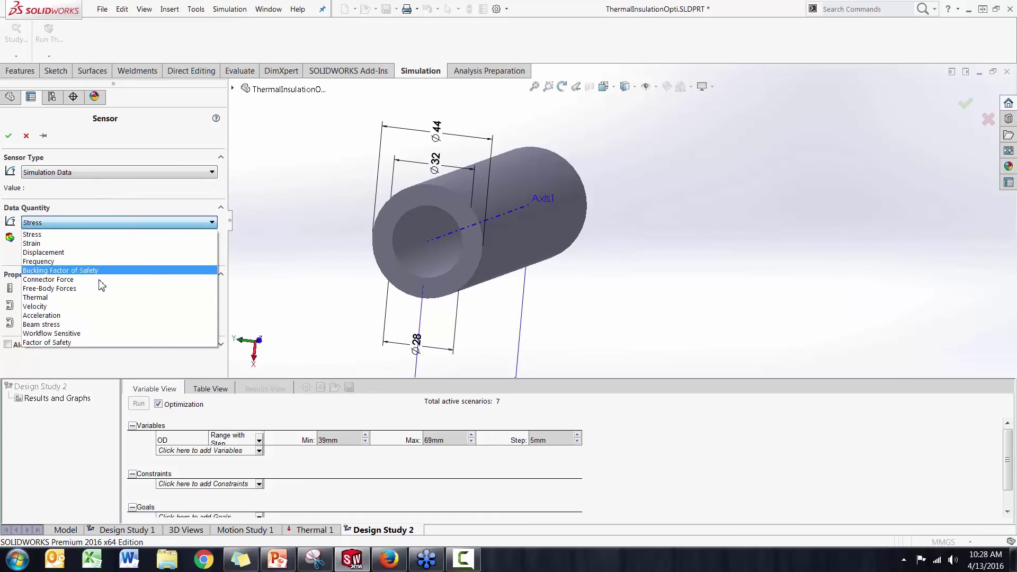
pyautogui.click(89, 298)
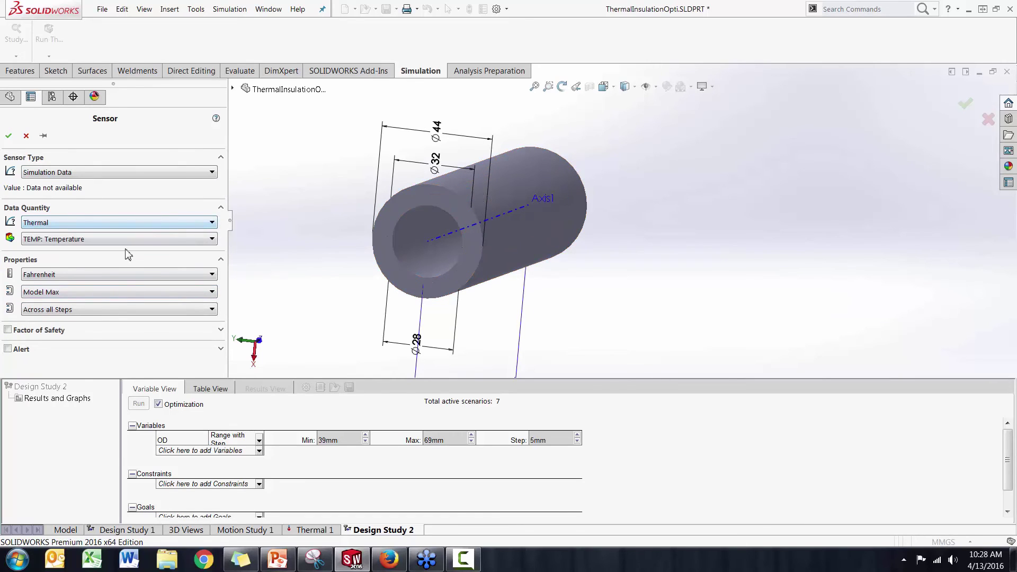
pyautogui.click(101, 239)
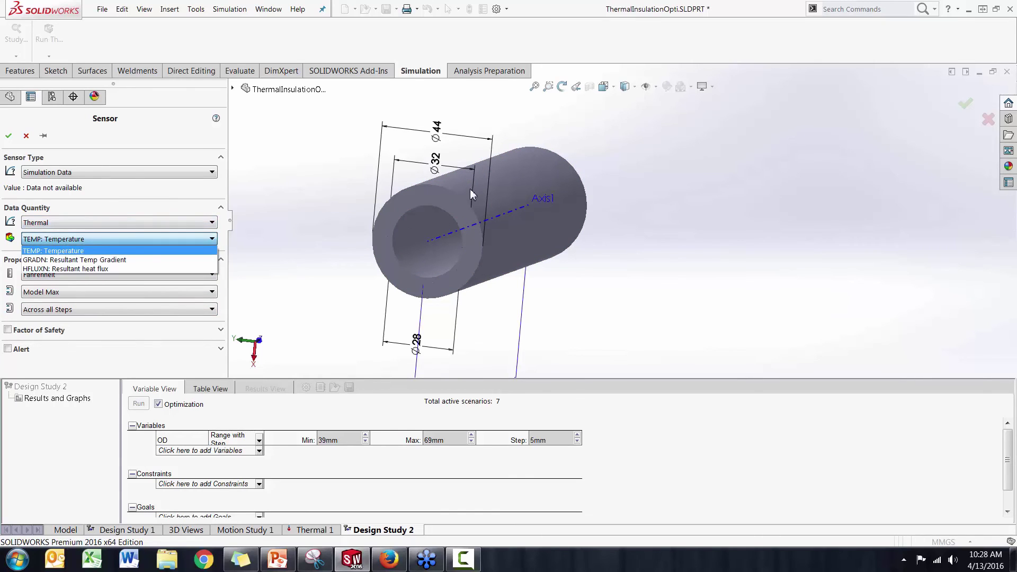
pyautogui.click(127, 216)
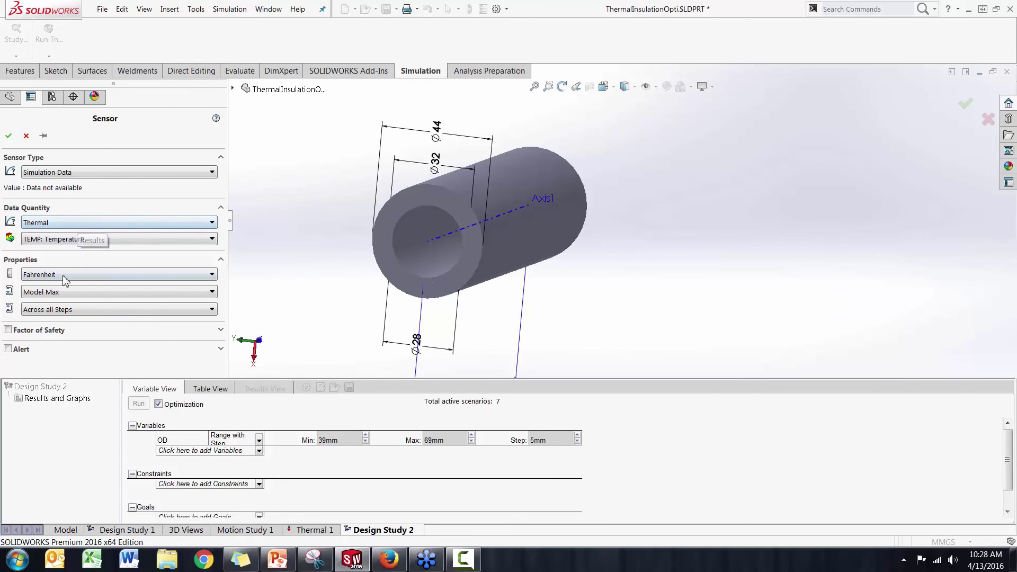
pyautogui.click(26, 136)
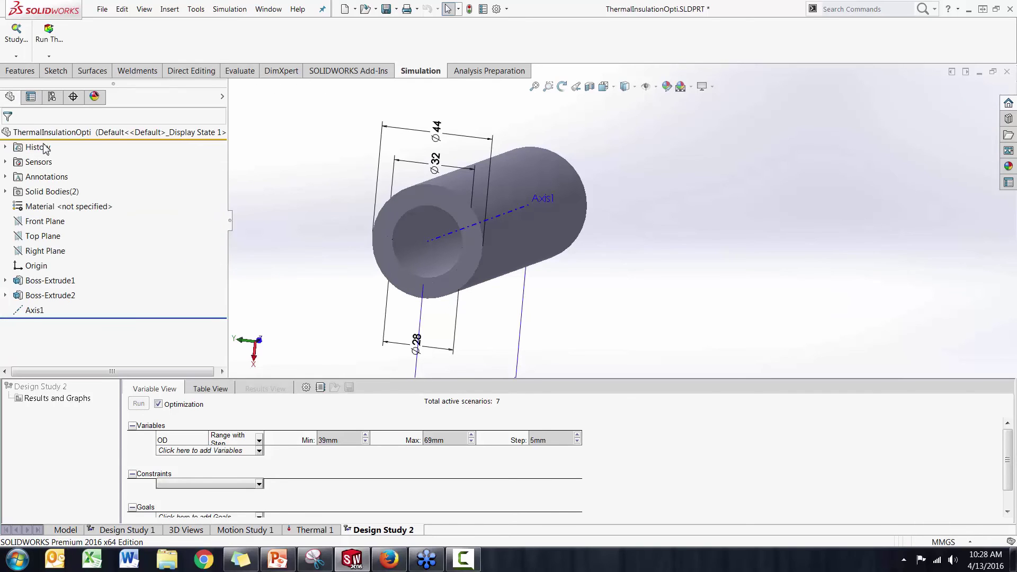
# Add the existing Resultant Heat Flux and Surface Area sensors to the design study as constraints set to Monitor Only
pyautogui.click(5, 162)
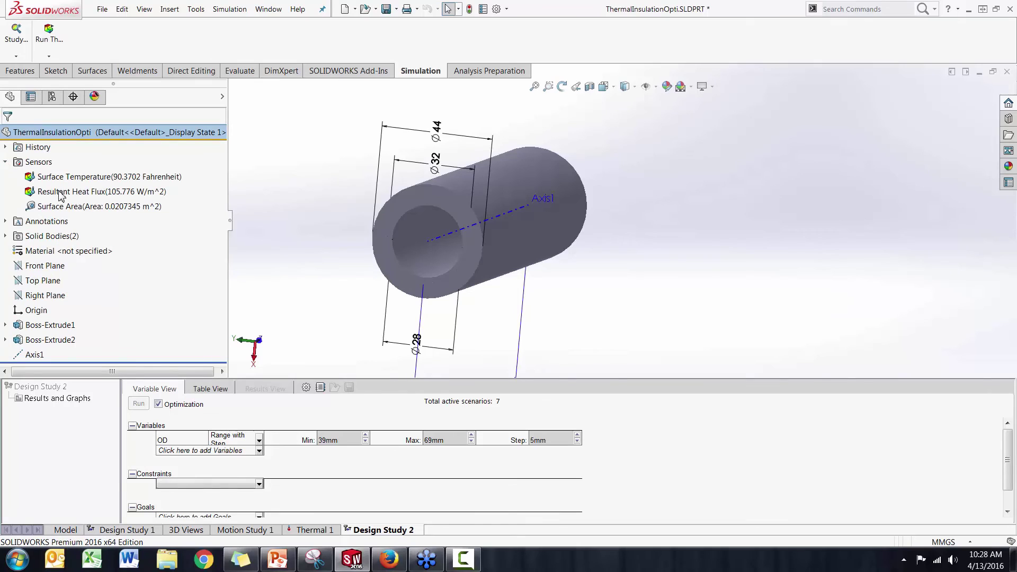
pyautogui.click(192, 484)
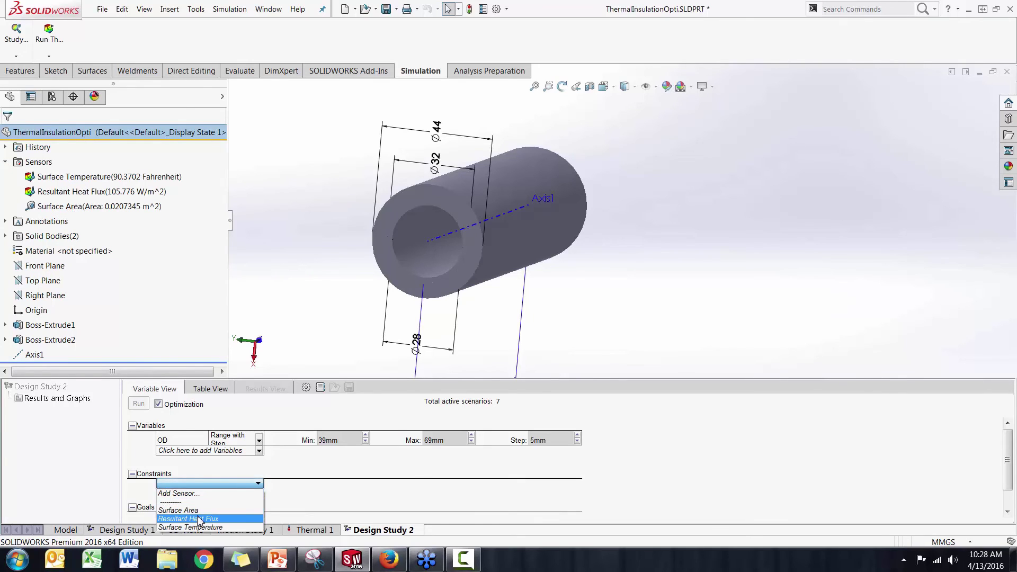
pyautogui.click(199, 519)
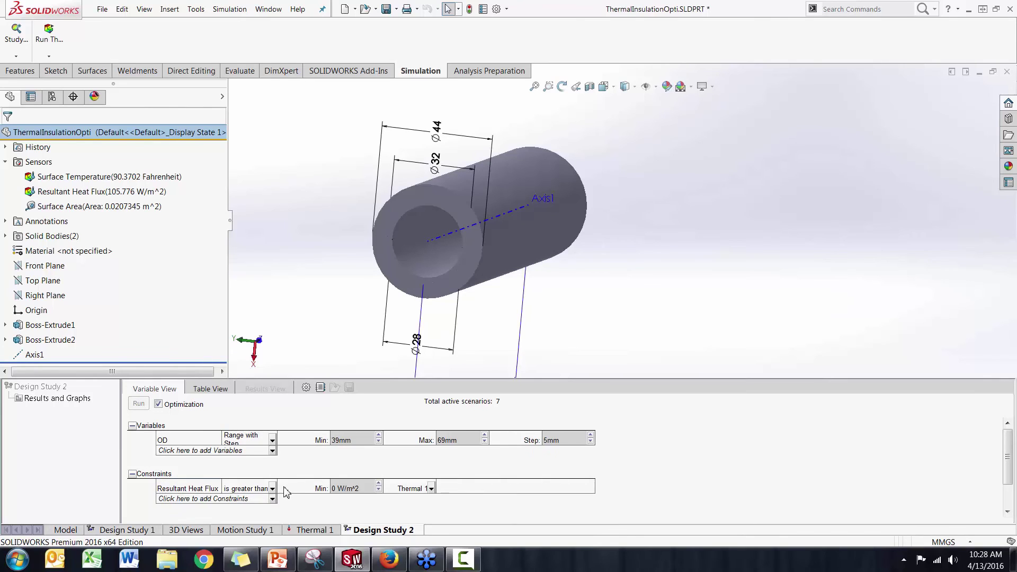
pyautogui.click(272, 488)
pyautogui.click(249, 524)
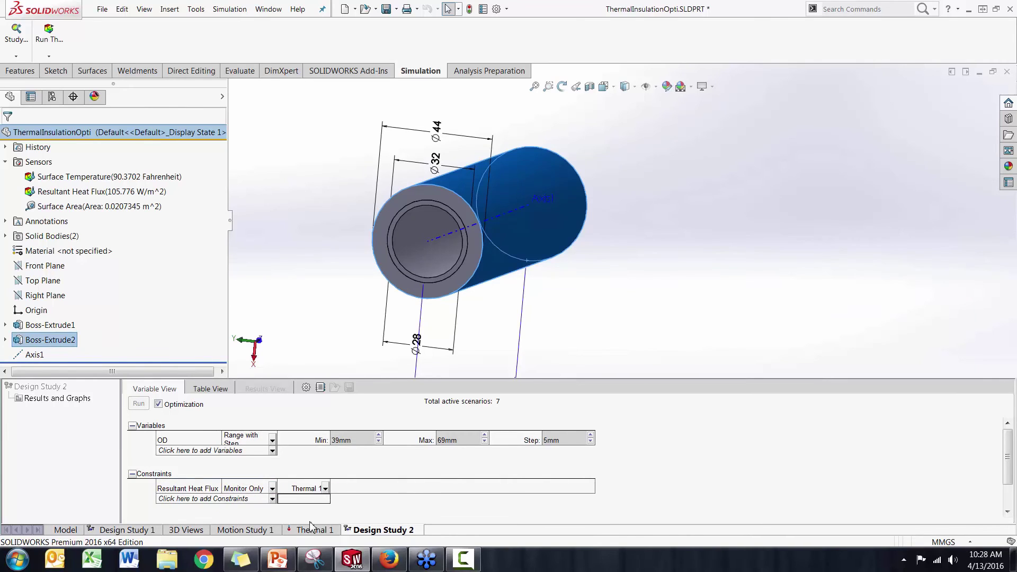
pyautogui.click(262, 499)
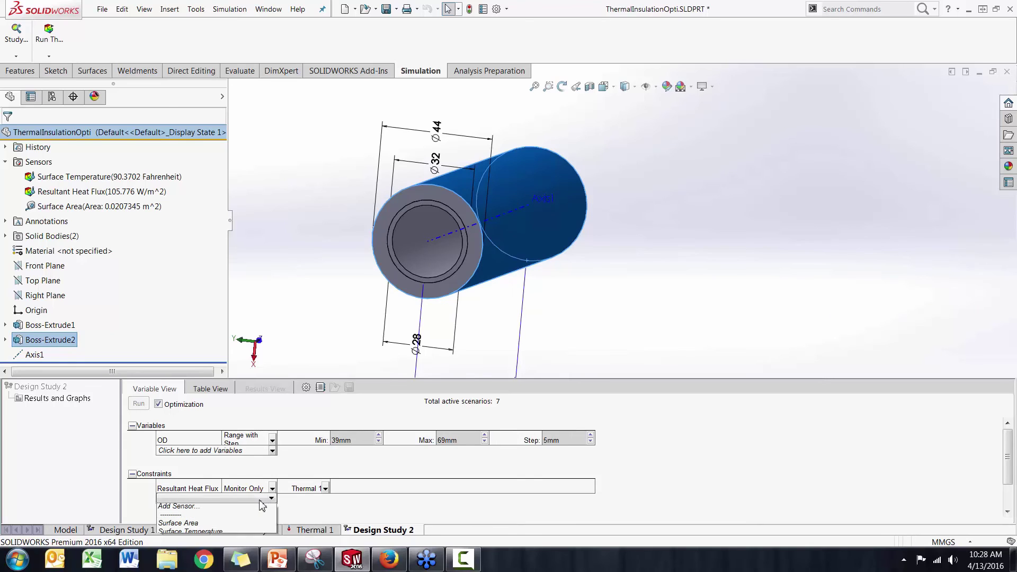
pyautogui.click(237, 525)
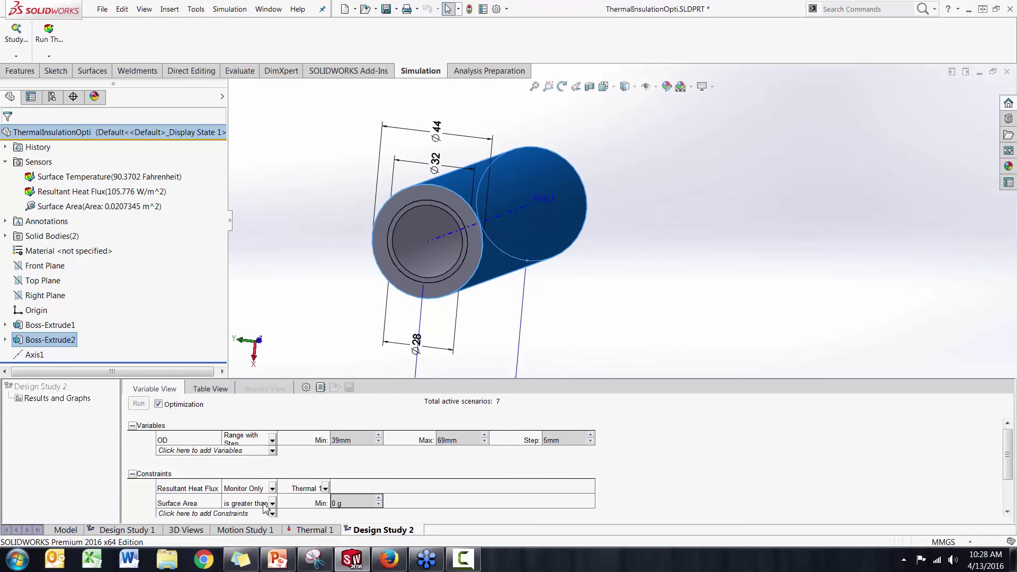
pyautogui.click(265, 508)
pyautogui.click(249, 520)
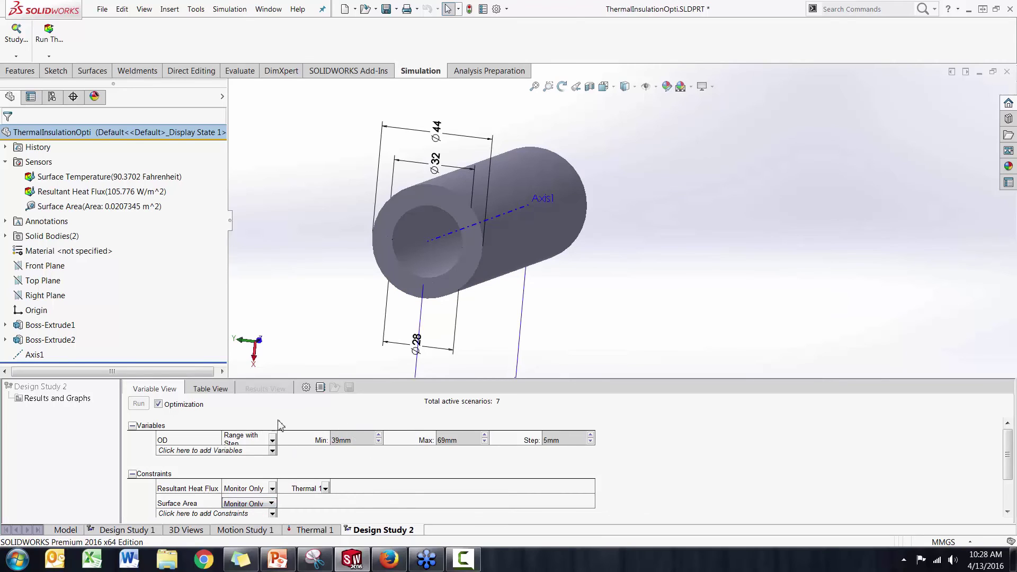
# Turn off optimization for Design Study 2 and run all its scenarios
pyautogui.click(158, 404)
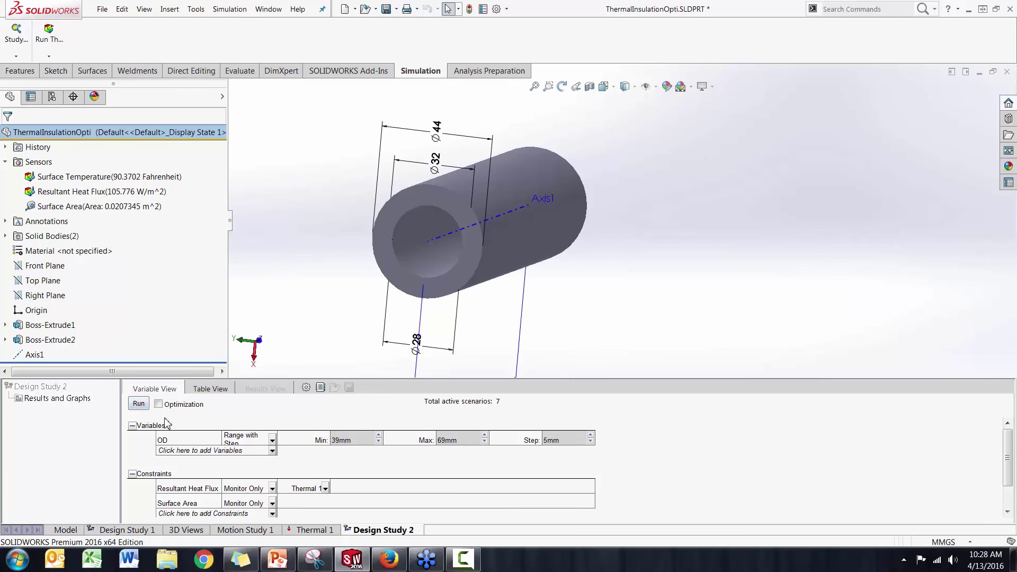
pyautogui.click(139, 406)
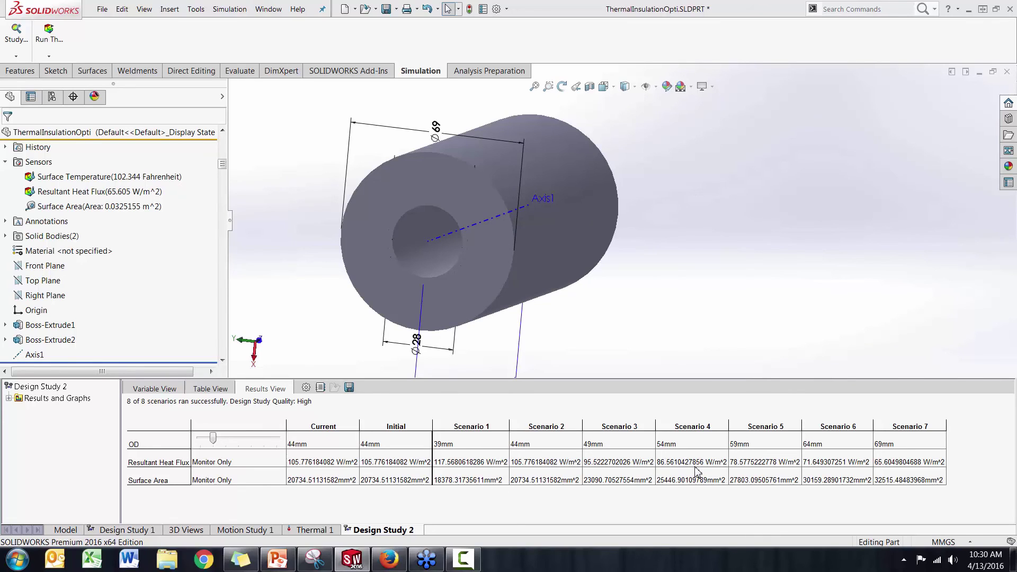
# Create a design history graph of the Resultant Heat Flux constraint across the scenarios, enlarge it for review, and close it
pyautogui.click(8, 398)
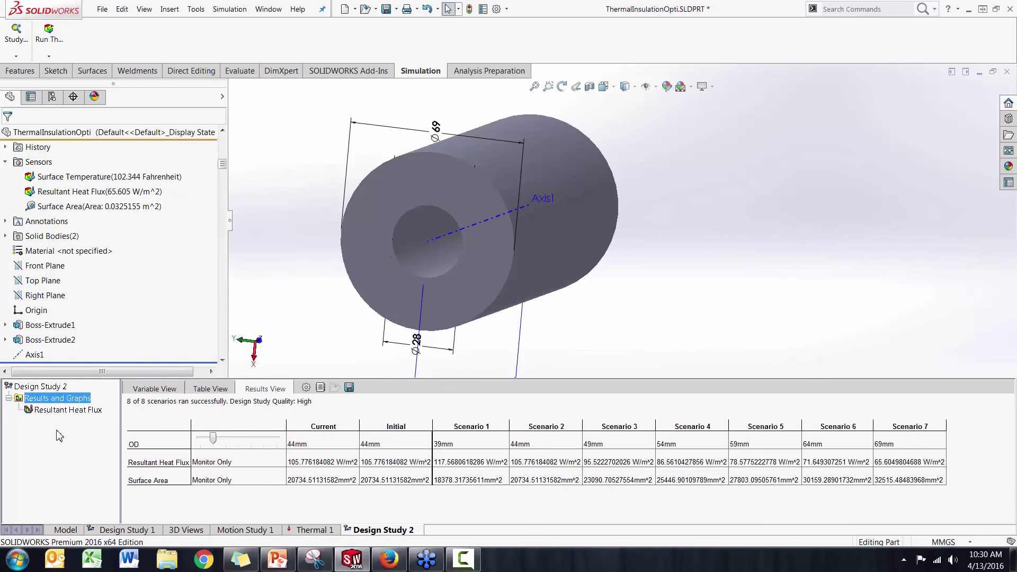
pyautogui.rightClick(70, 401)
pyautogui.click(103, 419)
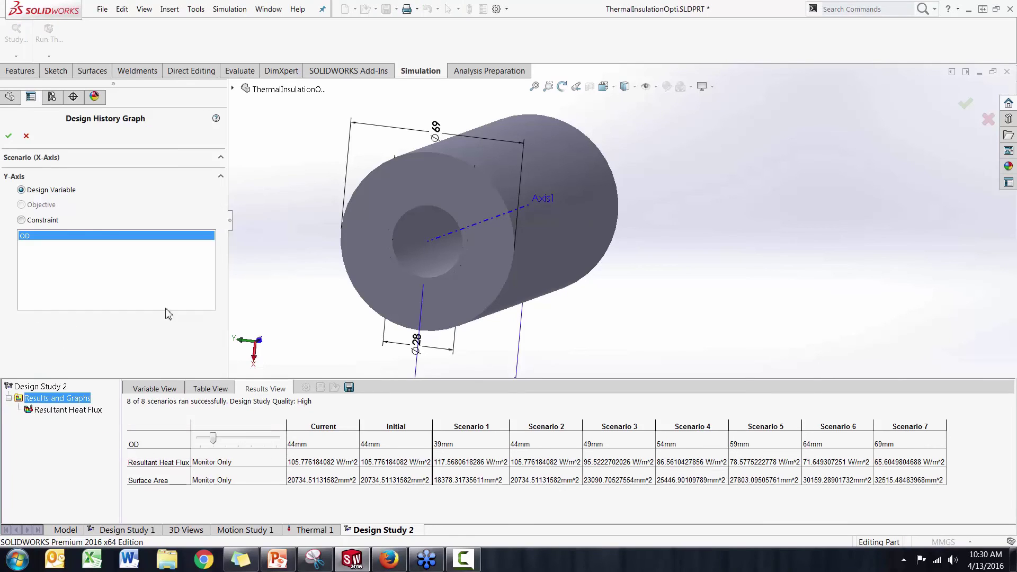
pyautogui.click(21, 220)
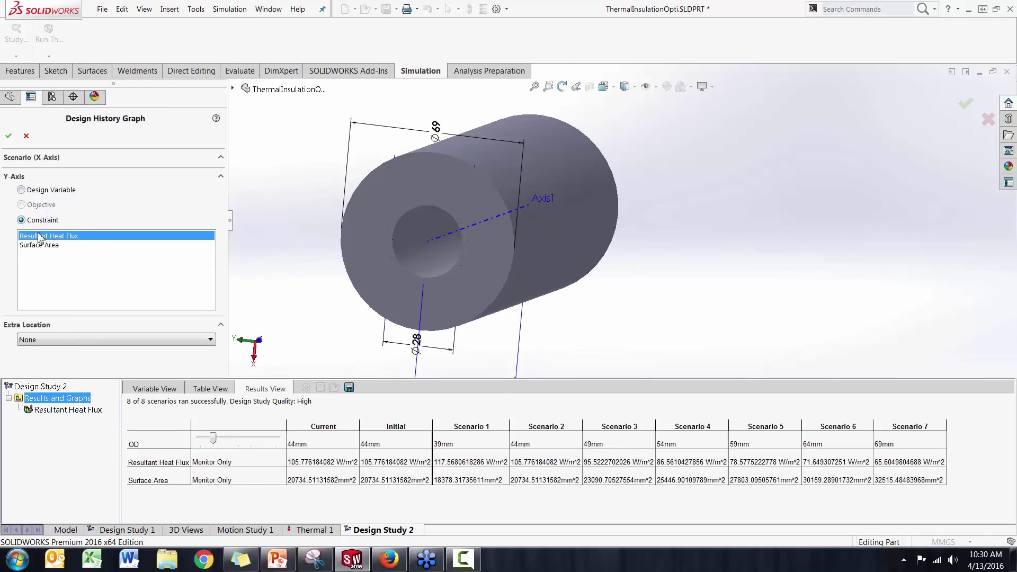
pyautogui.click(9, 136)
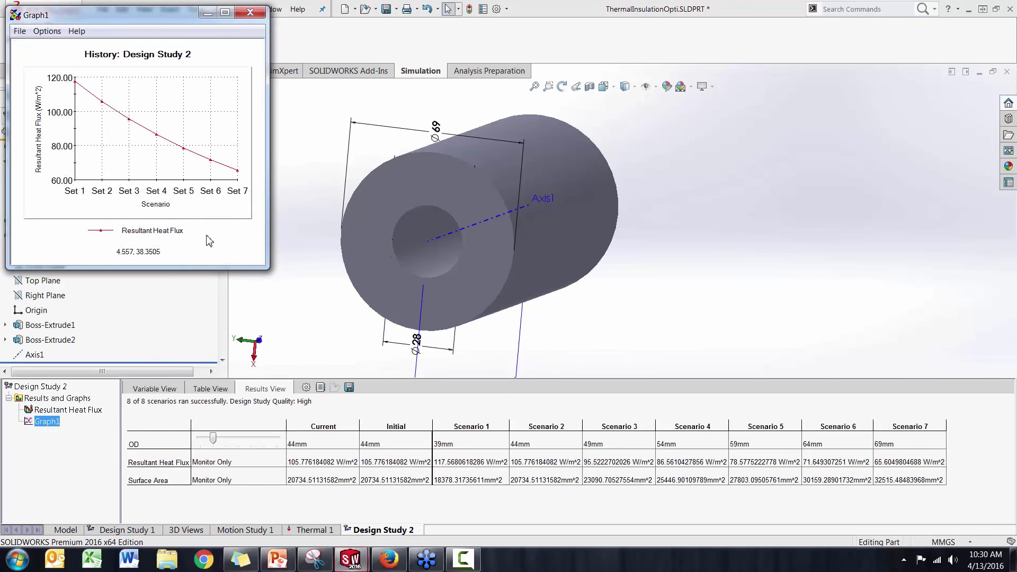
pyautogui.moveTo(265, 268); pyautogui.dragTo(389, 351)
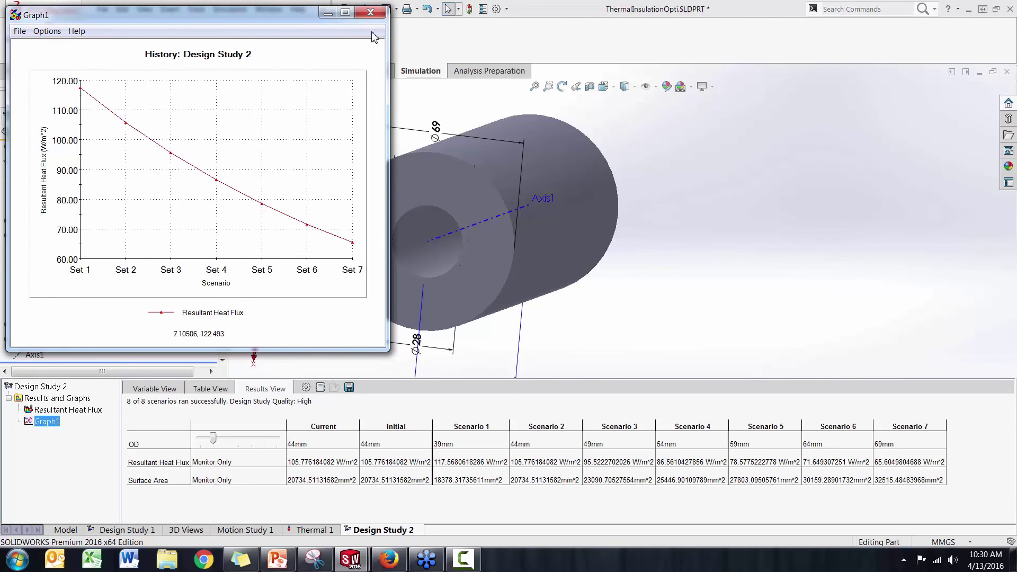
pyautogui.click(370, 12)
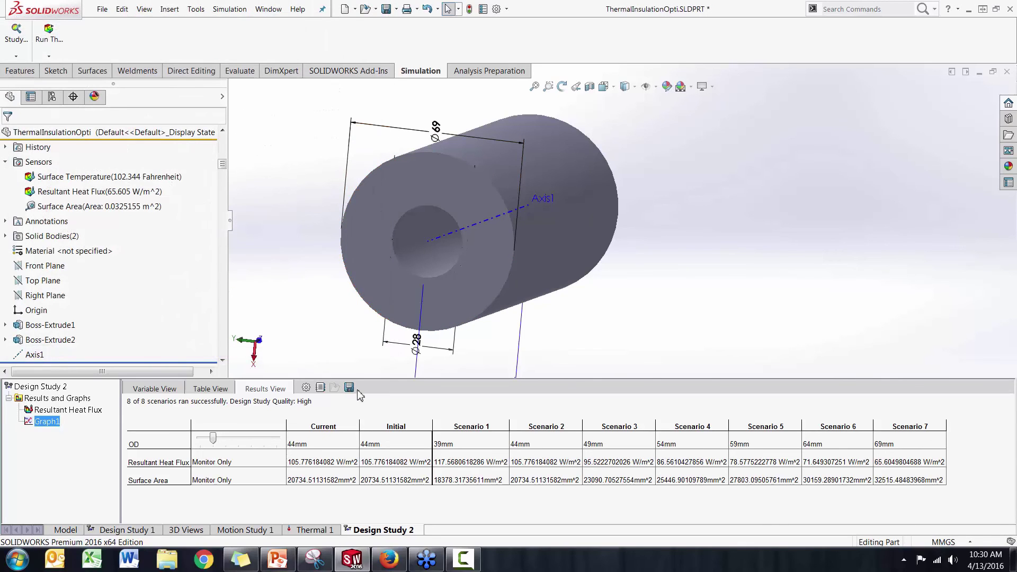
# Export the design study results as Test2.csv in the Thermal Insulation Thickness folder, copying the folder path before saving
pyautogui.click(349, 388)
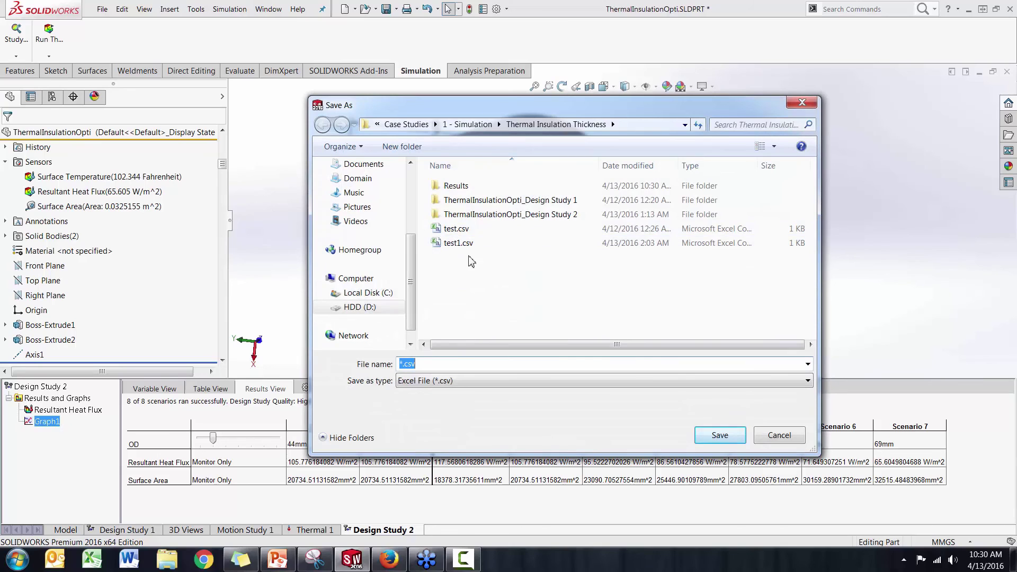
pyautogui.click(404, 364)
pyautogui.write('Test2')
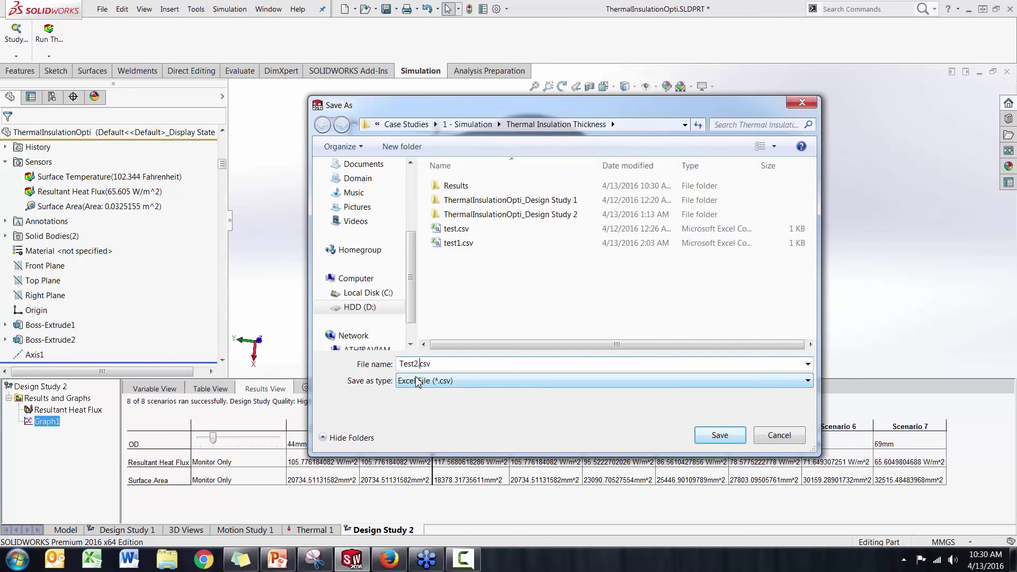
pyautogui.click(655, 131)
pyautogui.hotkey('ctrl', 'c')
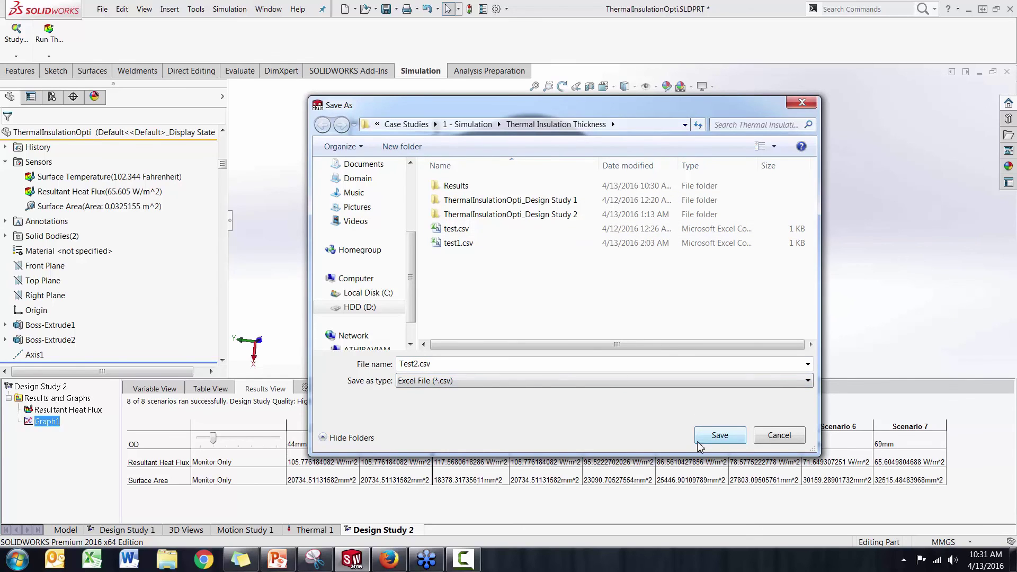
pyautogui.click(720, 435)
# Switch to Excel and open Test2.csv from the copied Thermal Insulation Thickness folder path, showing all file types, and select the scenario results
pyautogui.click(93, 559)
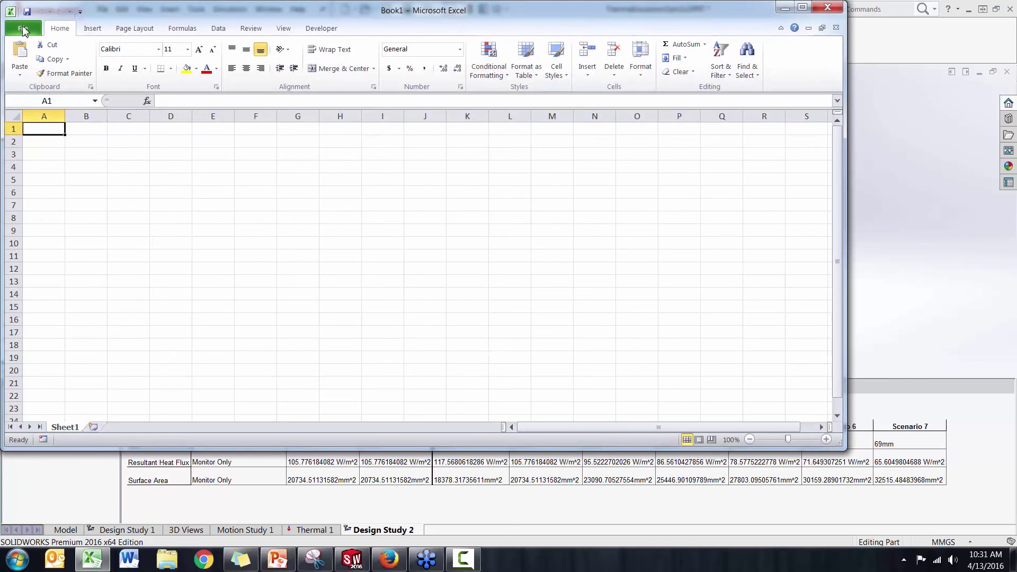
pyautogui.click(23, 30)
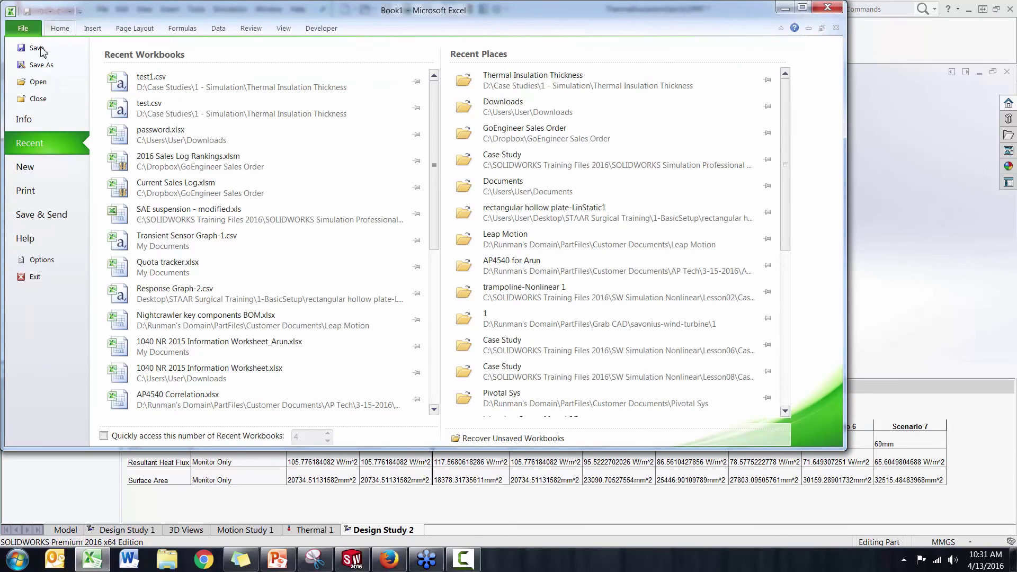
pyautogui.click(40, 82)
pyautogui.click(264, 275)
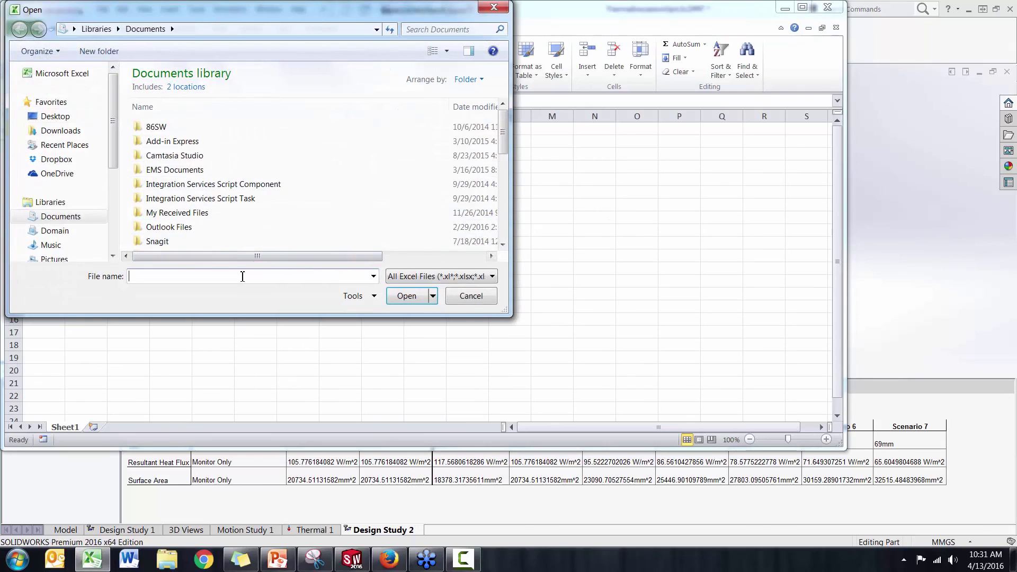
pyautogui.hotkey('ctrl', 'v')
pyautogui.press('Return')
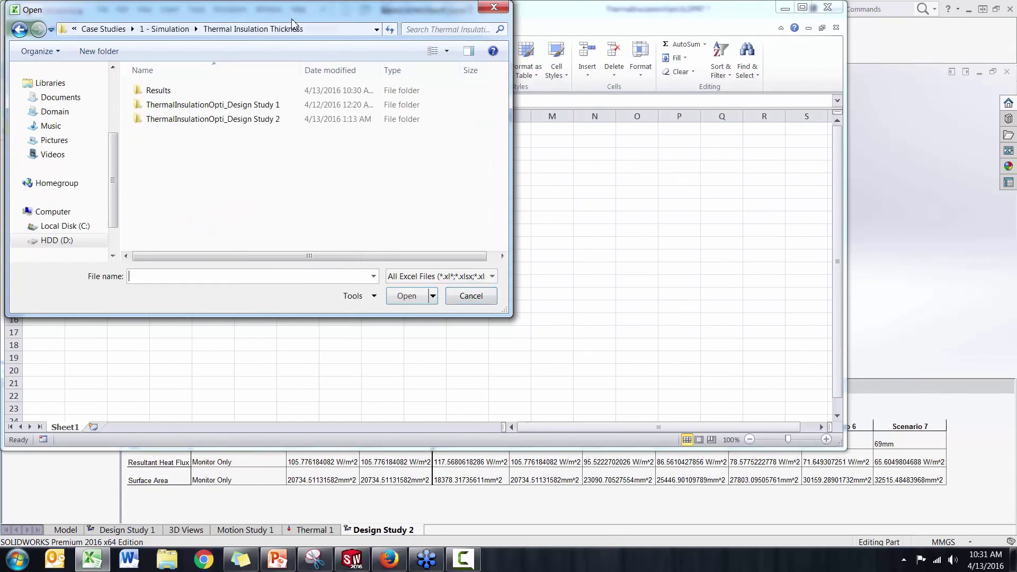
pyautogui.click(428, 276)
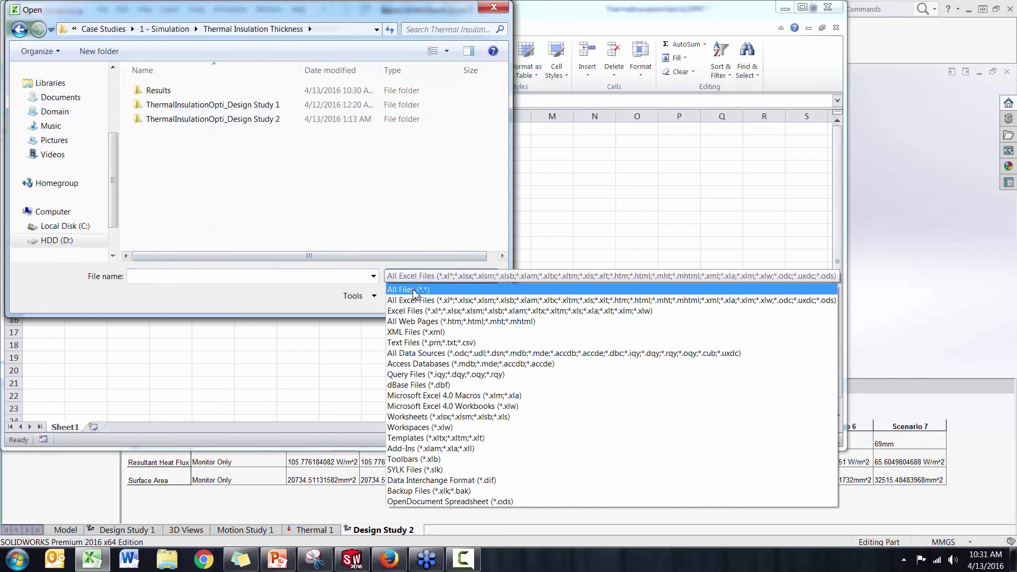
pyautogui.click(423, 286)
pyautogui.click(197, 162)
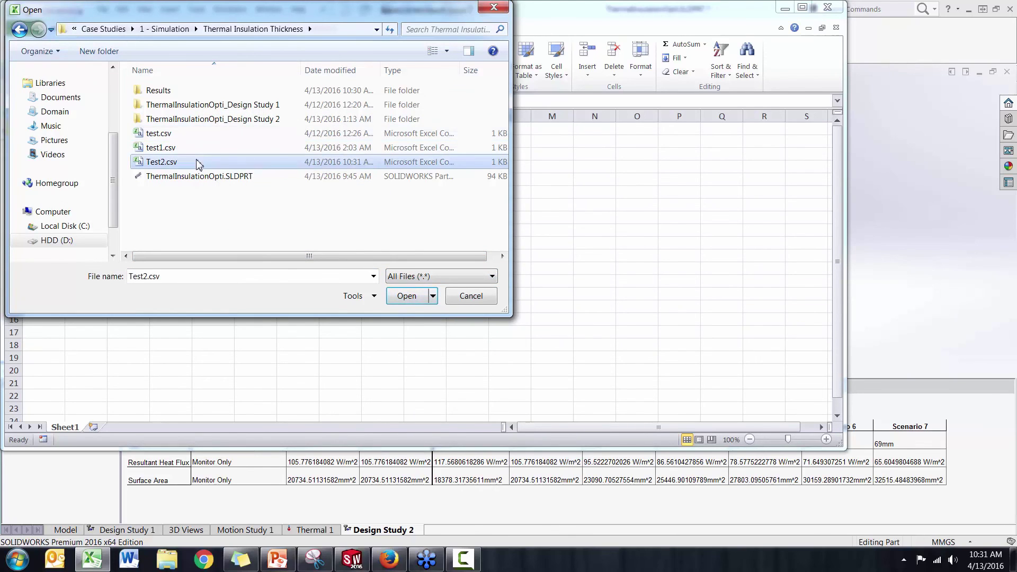
pyautogui.click(408, 296)
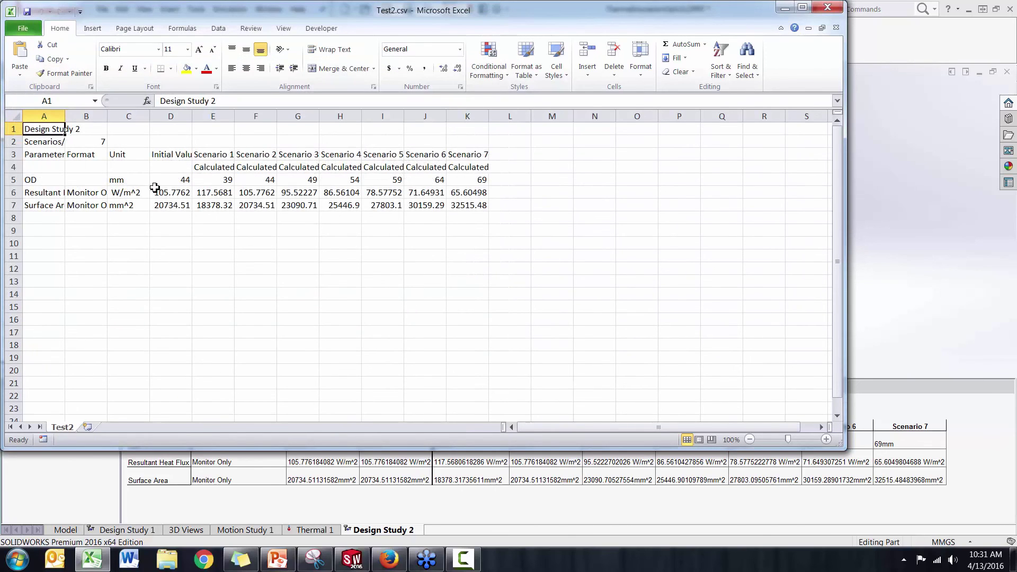
pyautogui.moveTo(159, 182); pyautogui.dragTo(409, 210)
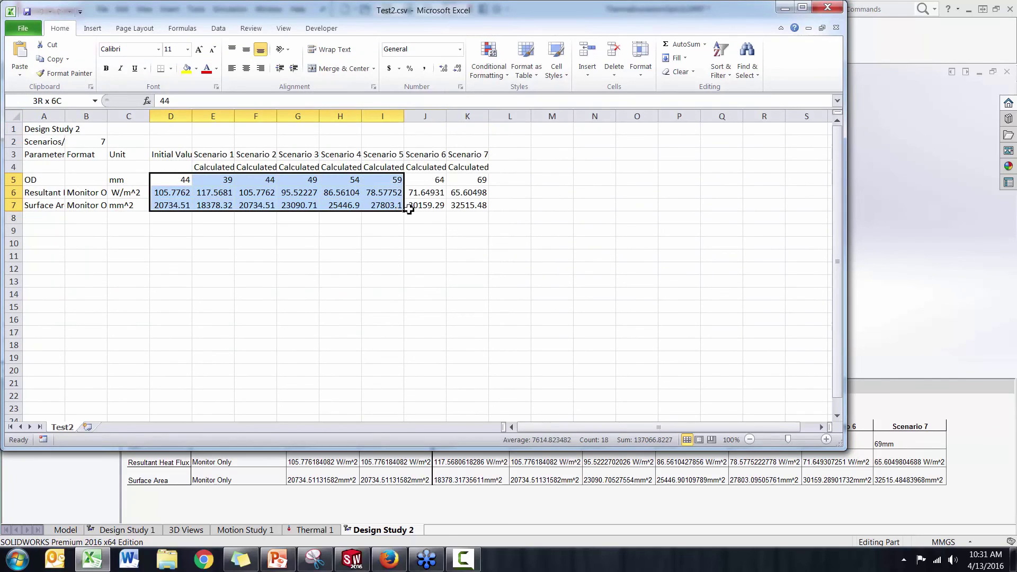
pyautogui.click(124, 271)
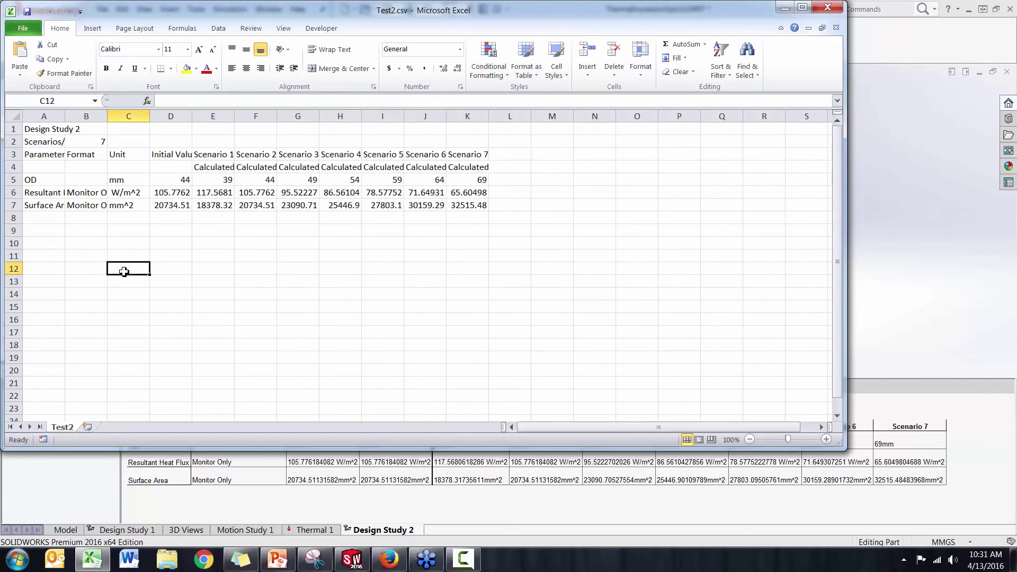
pyautogui.write('=')
pyautogui.click(179, 192)
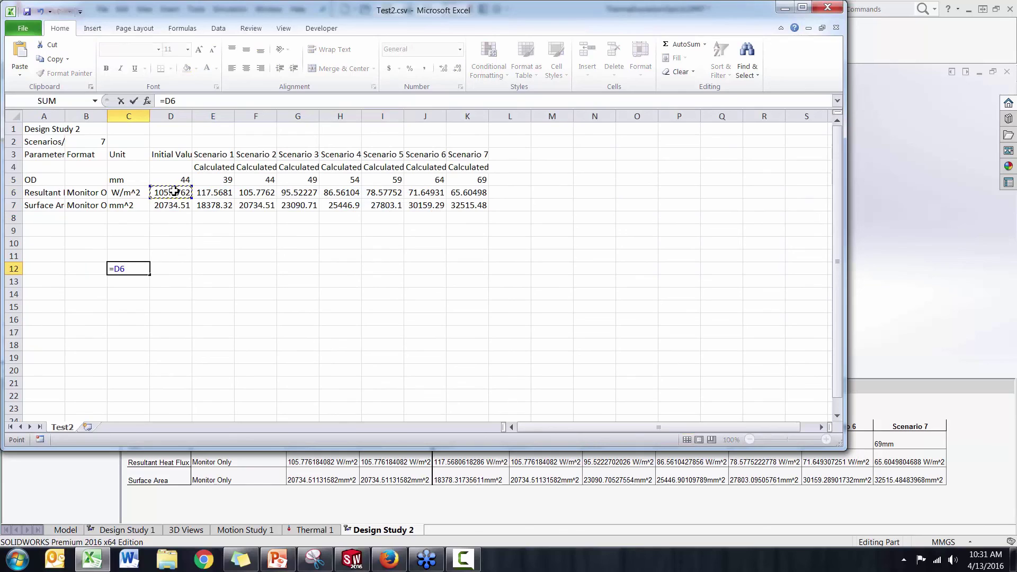
pyautogui.write('*')
pyautogui.press('Escape')
# Calculate the initial heat loss in D12 as =D6*D7*1e-6 and fill the formula across to K12
pyautogui.press('Right')
pyautogui.write('=')
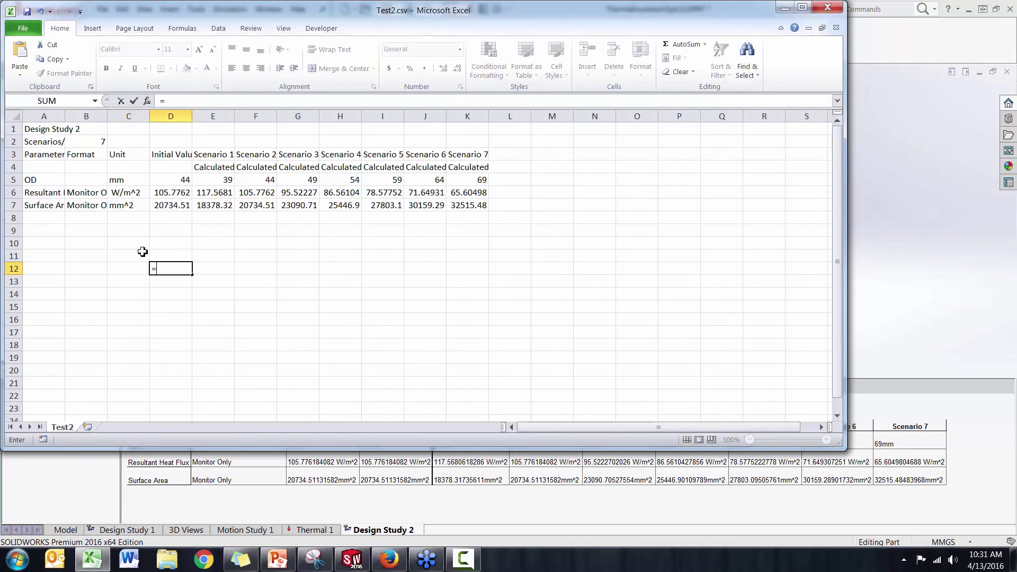
pyautogui.click(186, 195)
pyautogui.write('*')
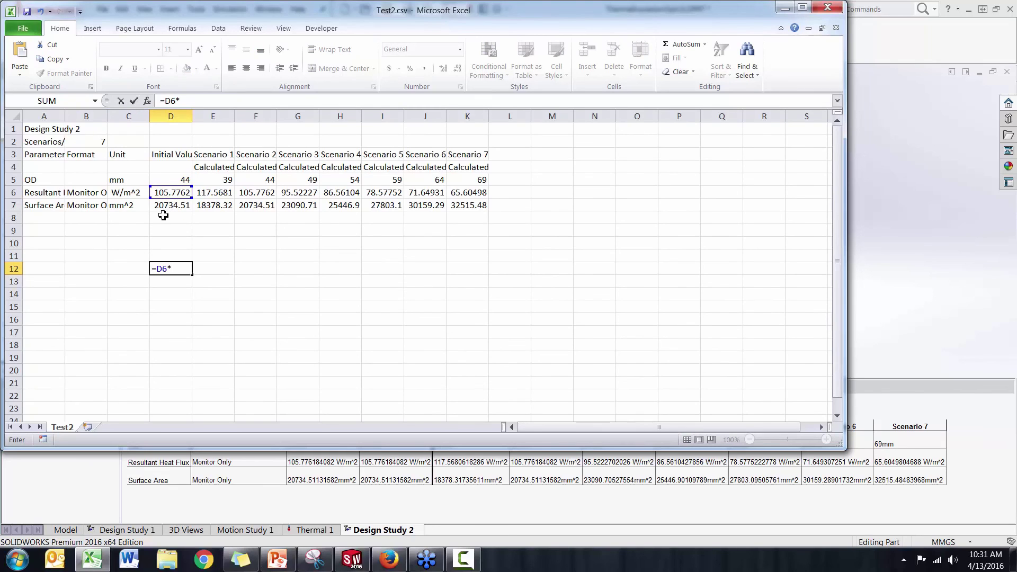
pyautogui.click(168, 207)
pyautogui.write('*1e-6')
pyautogui.press('Return')
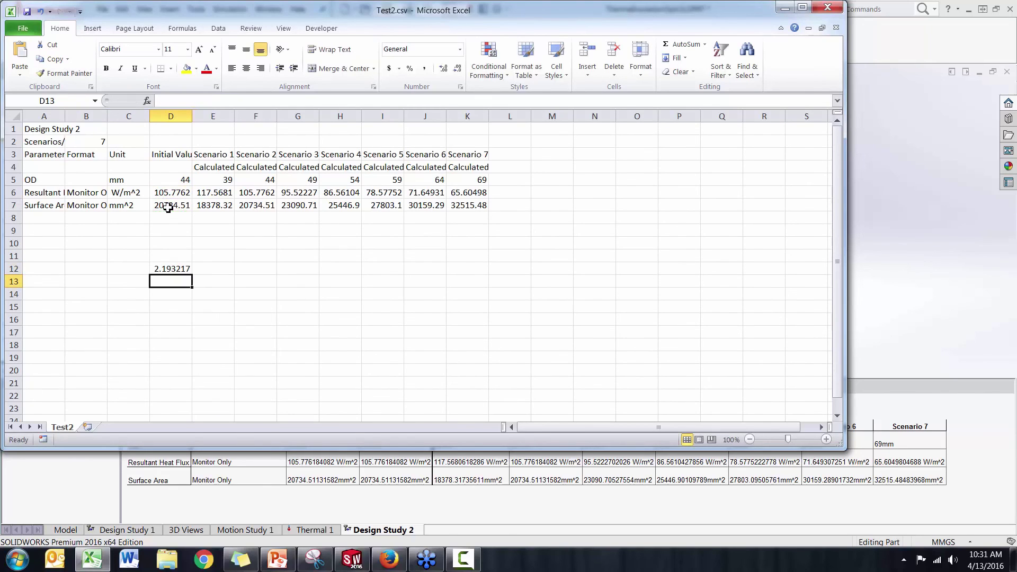
pyautogui.click(168, 270)
pyautogui.moveTo(192, 275); pyautogui.dragTo(489, 266)
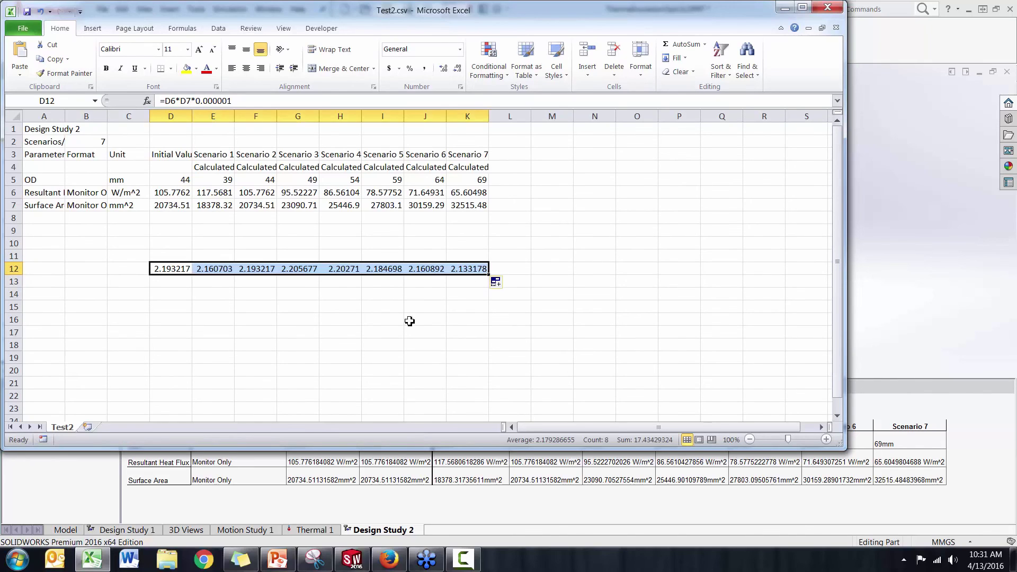
# Plot D12:K12 as a scatter chart with smooth lines and no markers, and move the chart clear of the first calculated values
pyautogui.click(398, 320)
pyautogui.moveTo(165, 272); pyautogui.dragTo(471, 269)
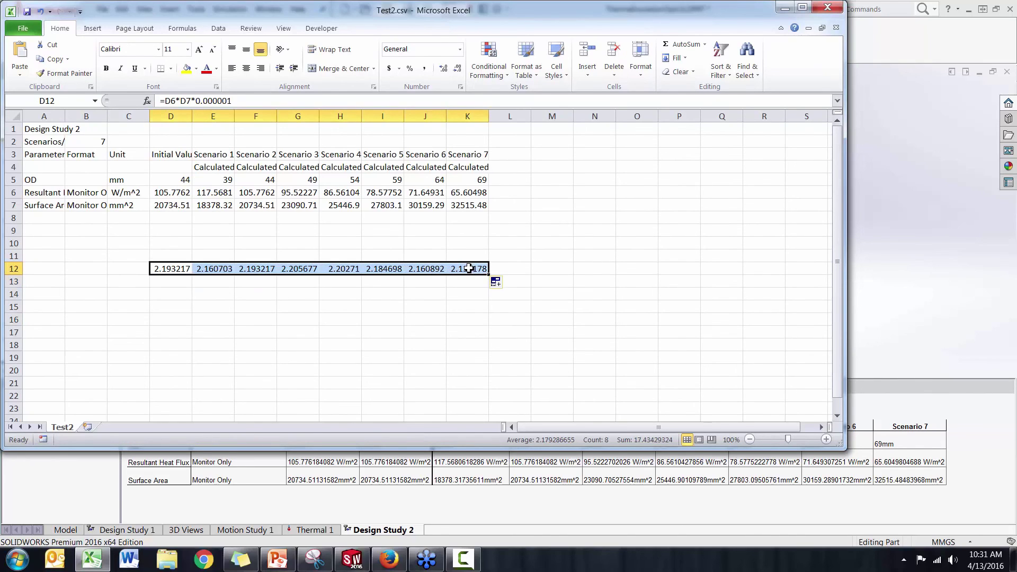
pyautogui.click(92, 28)
pyautogui.click(369, 67)
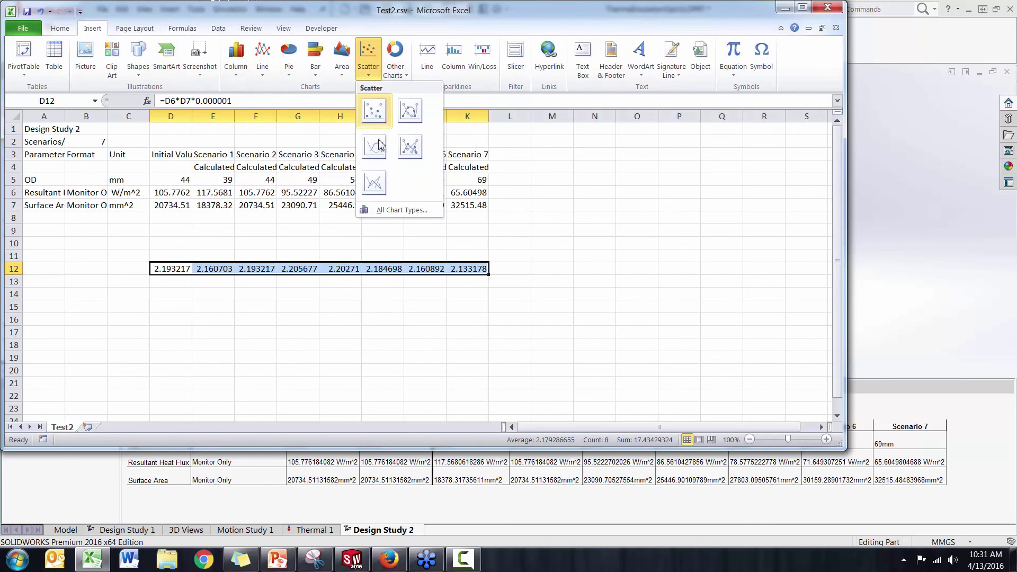
pyautogui.click(376, 142)
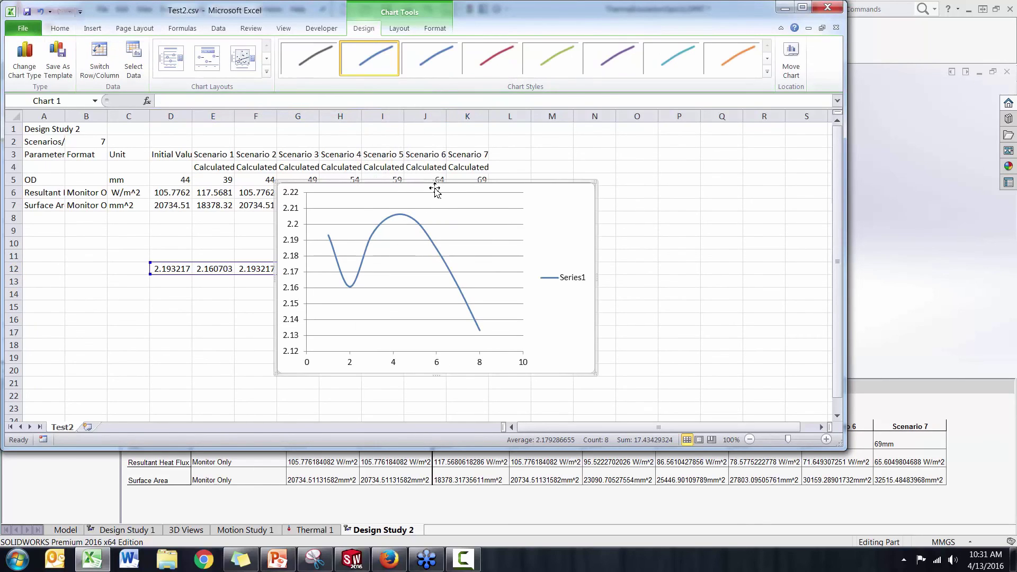
pyautogui.moveTo(441, 182); pyautogui.dragTo(523, 186)
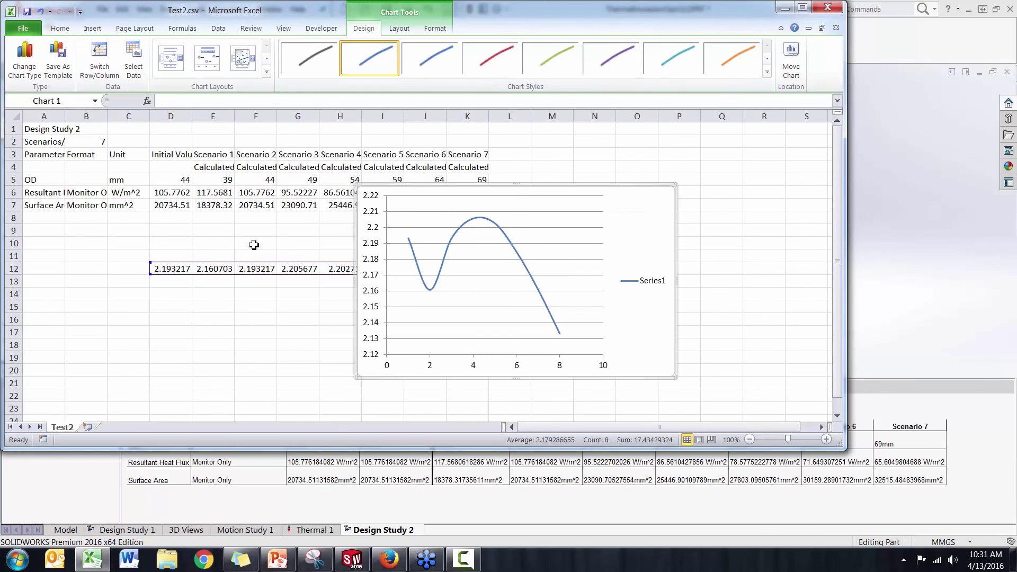
# Delete the initial-value heat loss in D12 from the plotted data and inspect the point at the curve's peak
pyautogui.click(179, 271)
pyautogui.press('Delete')
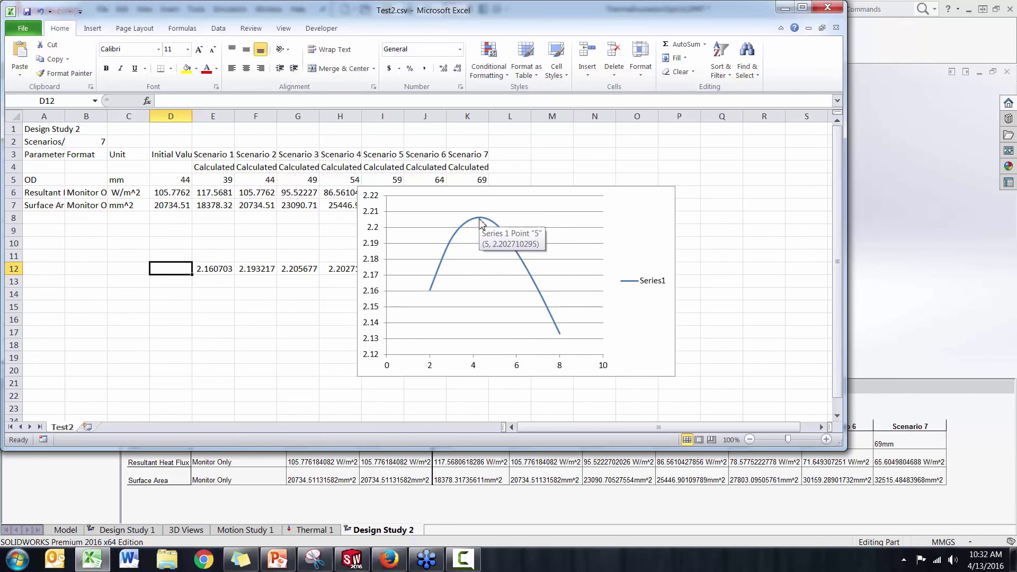
pyautogui.moveTo(480, 224)
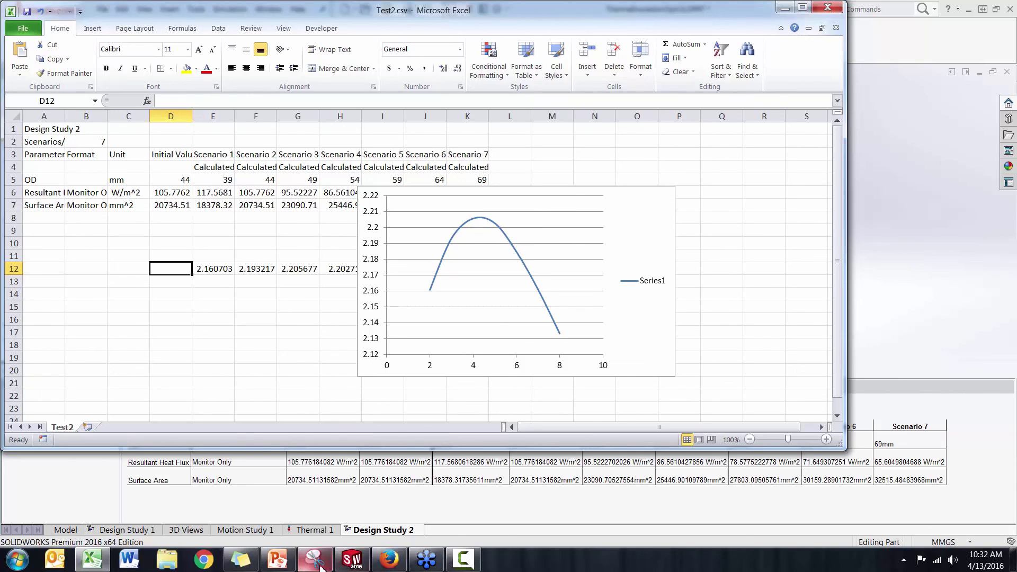
# Switch to the Thermal Analysis presentation in PowerPoint and present the slide plotting heat loss against insulation thickness
pyautogui.click(286, 564)
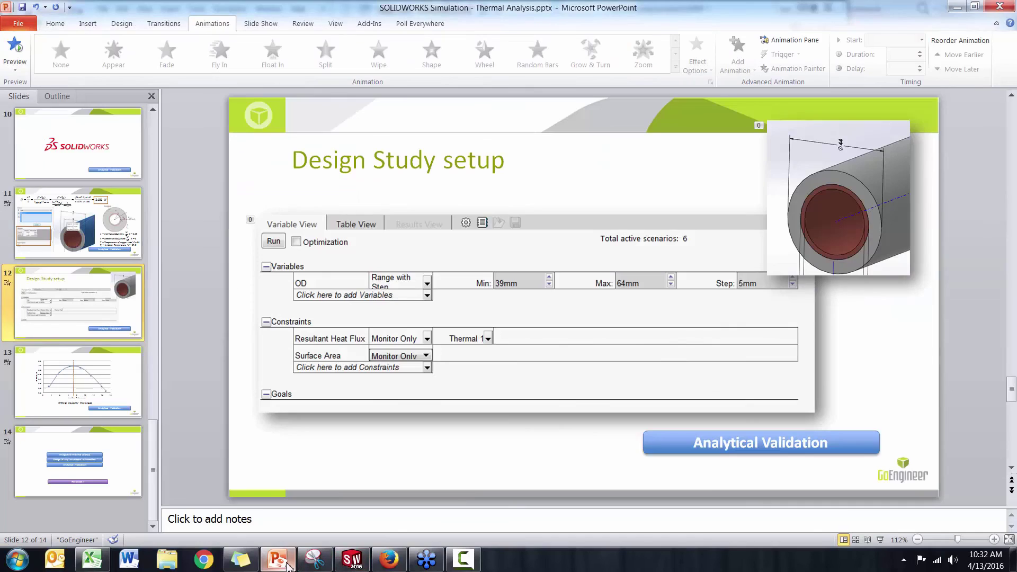
pyautogui.click(879, 539)
pyautogui.click(881, 543)
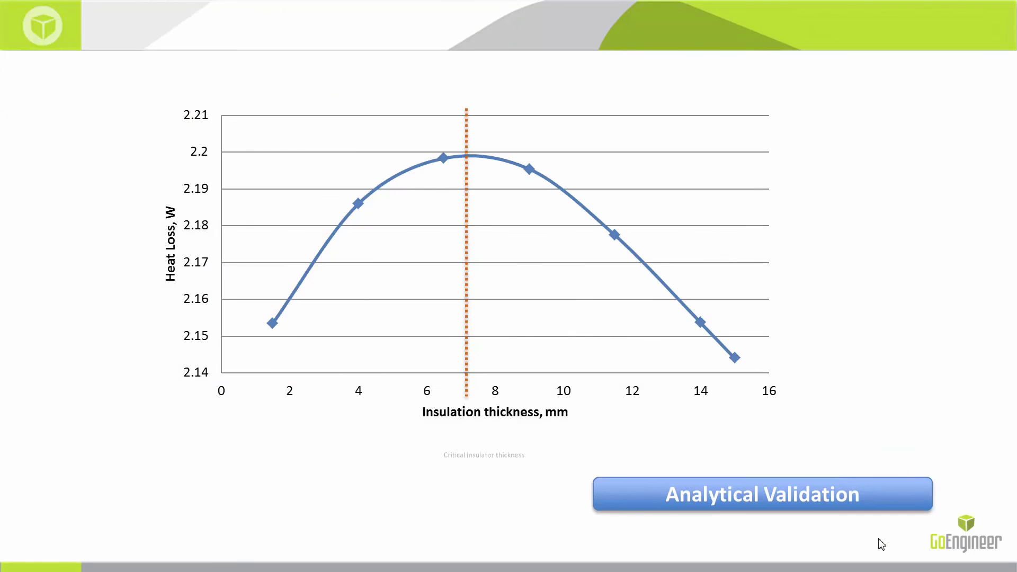